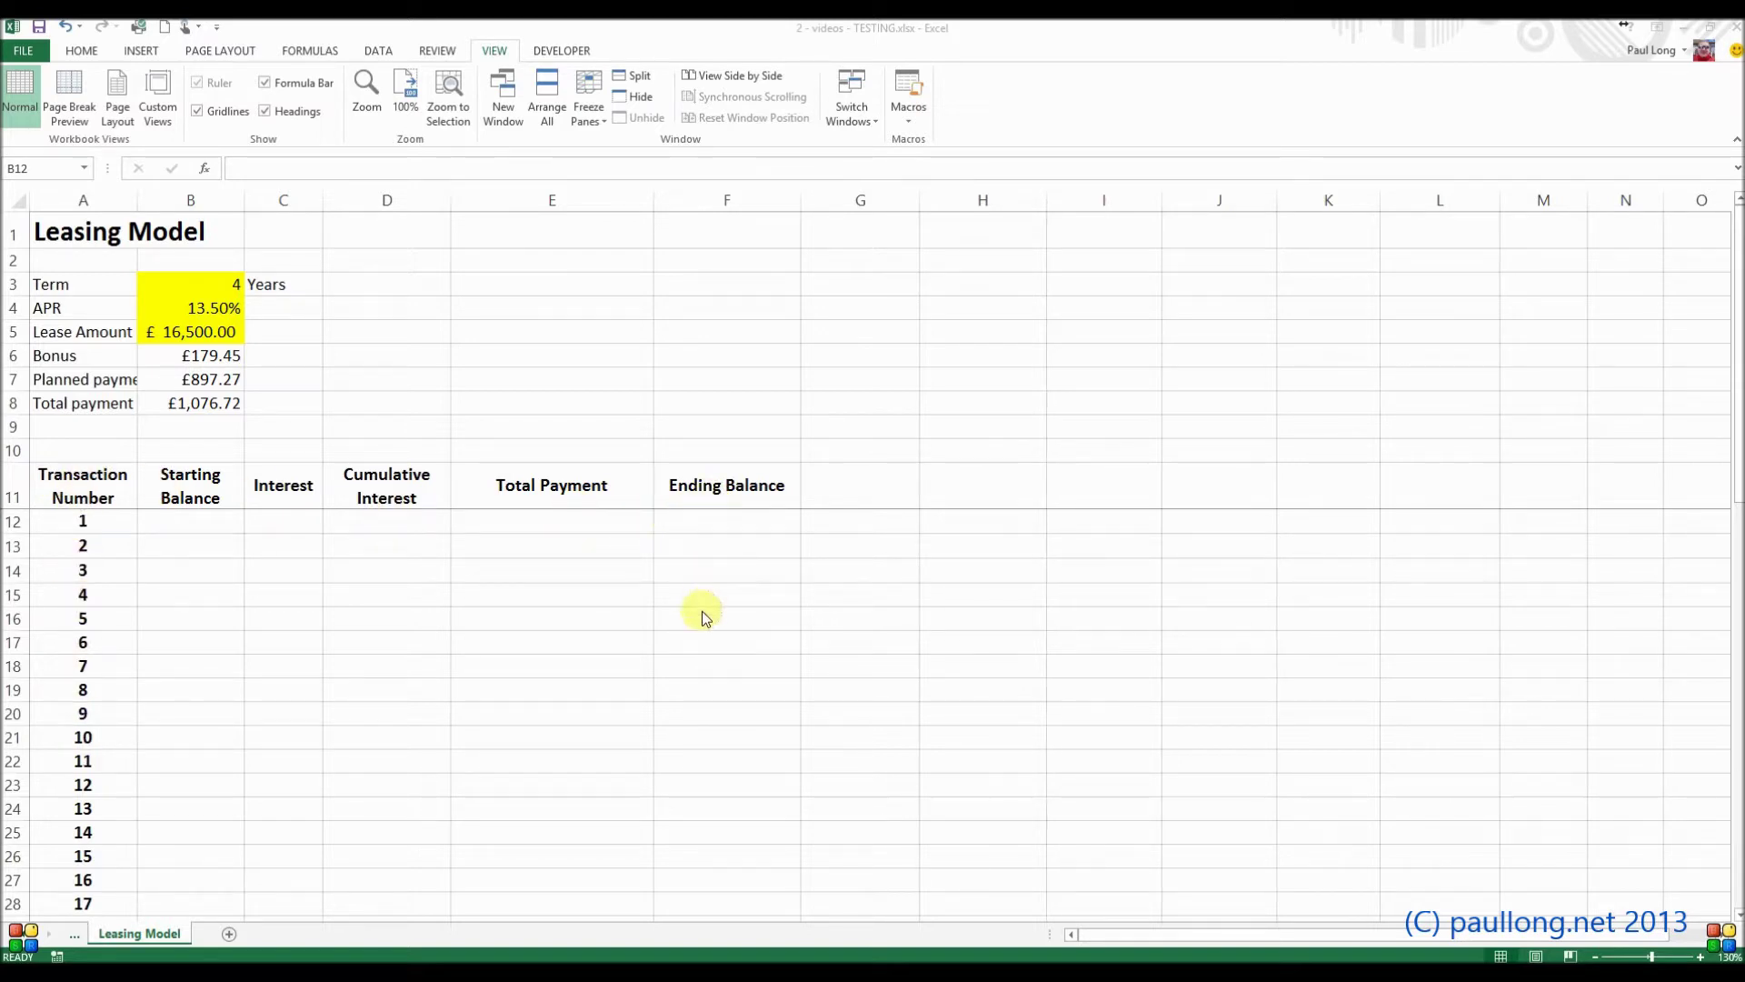
Set B12 to =B5 so the first starting balance equals the £16,500.00 lease amount
left_click(187, 527)
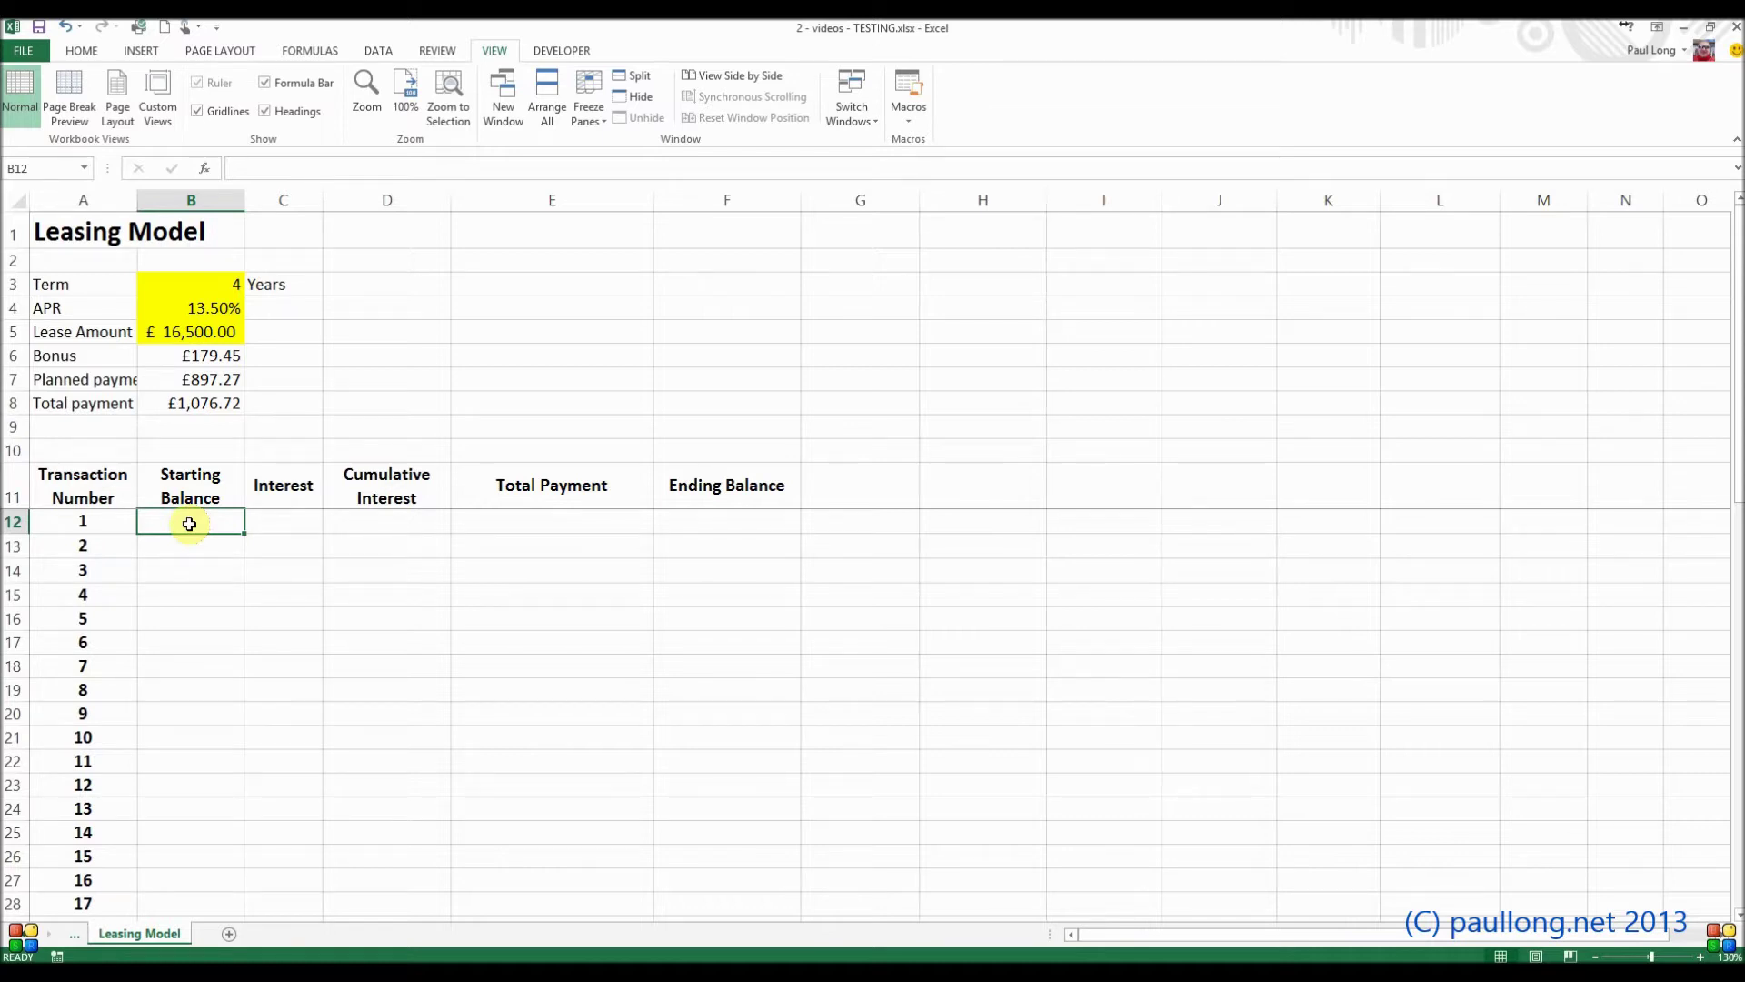
type("=")
left_click(168, 337)
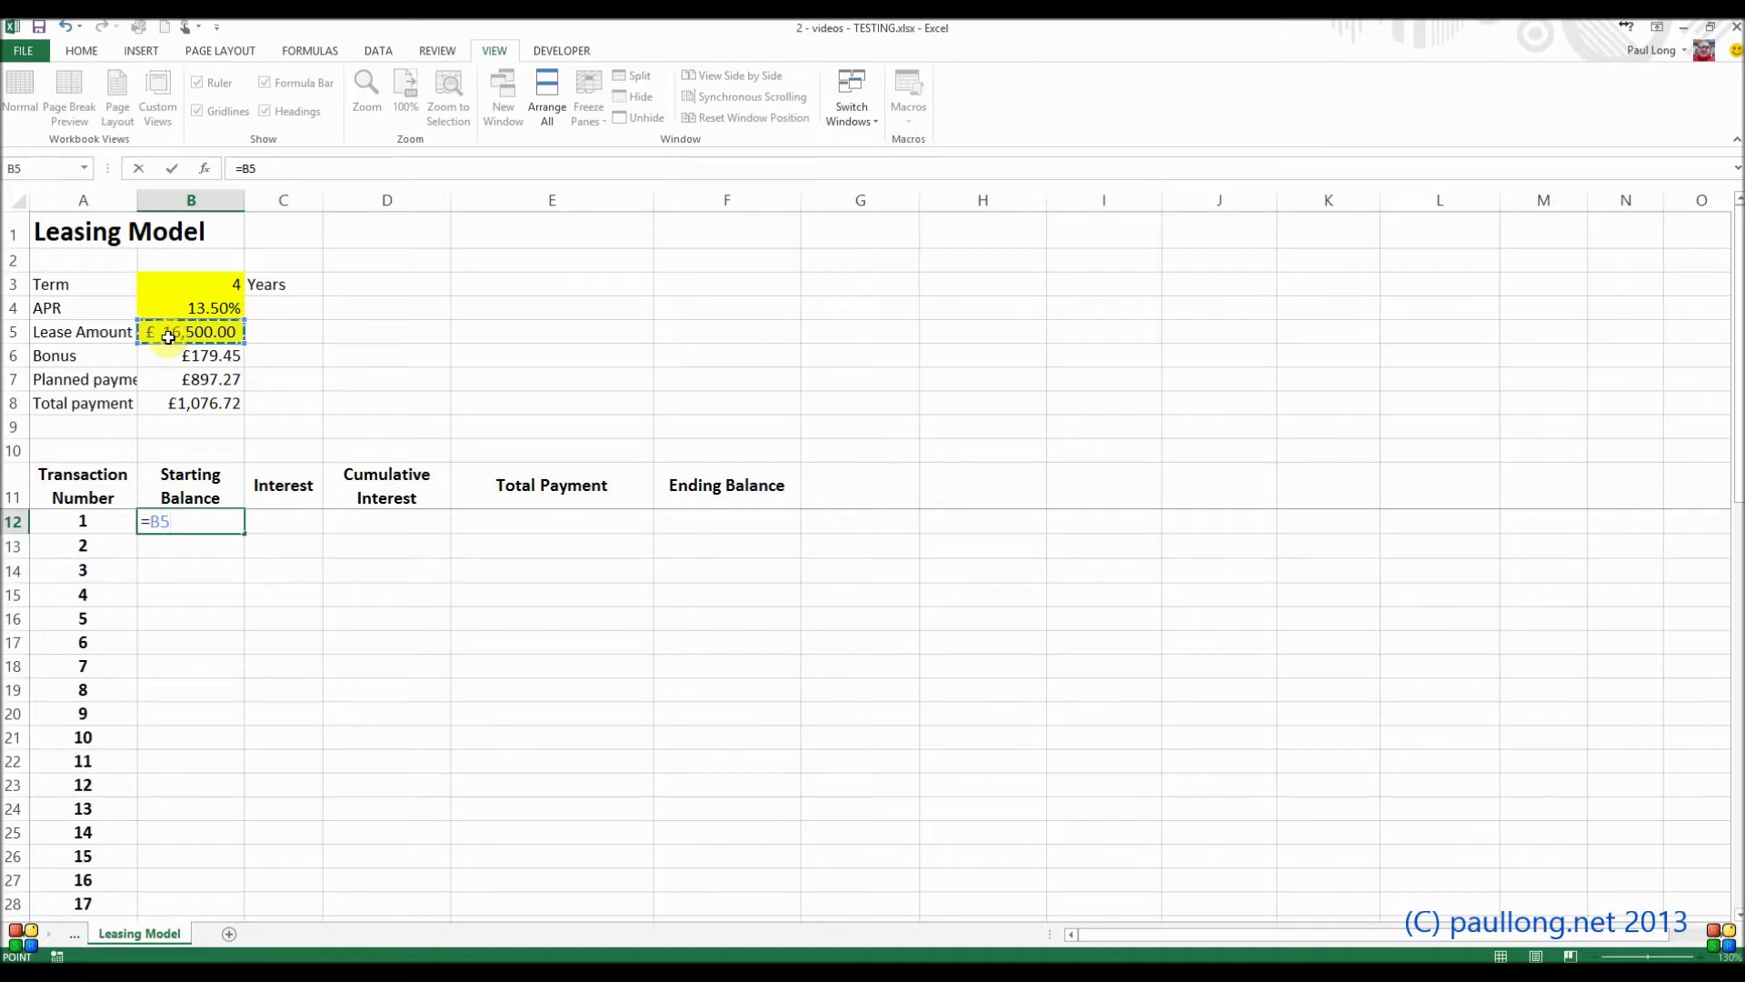
key("Return")
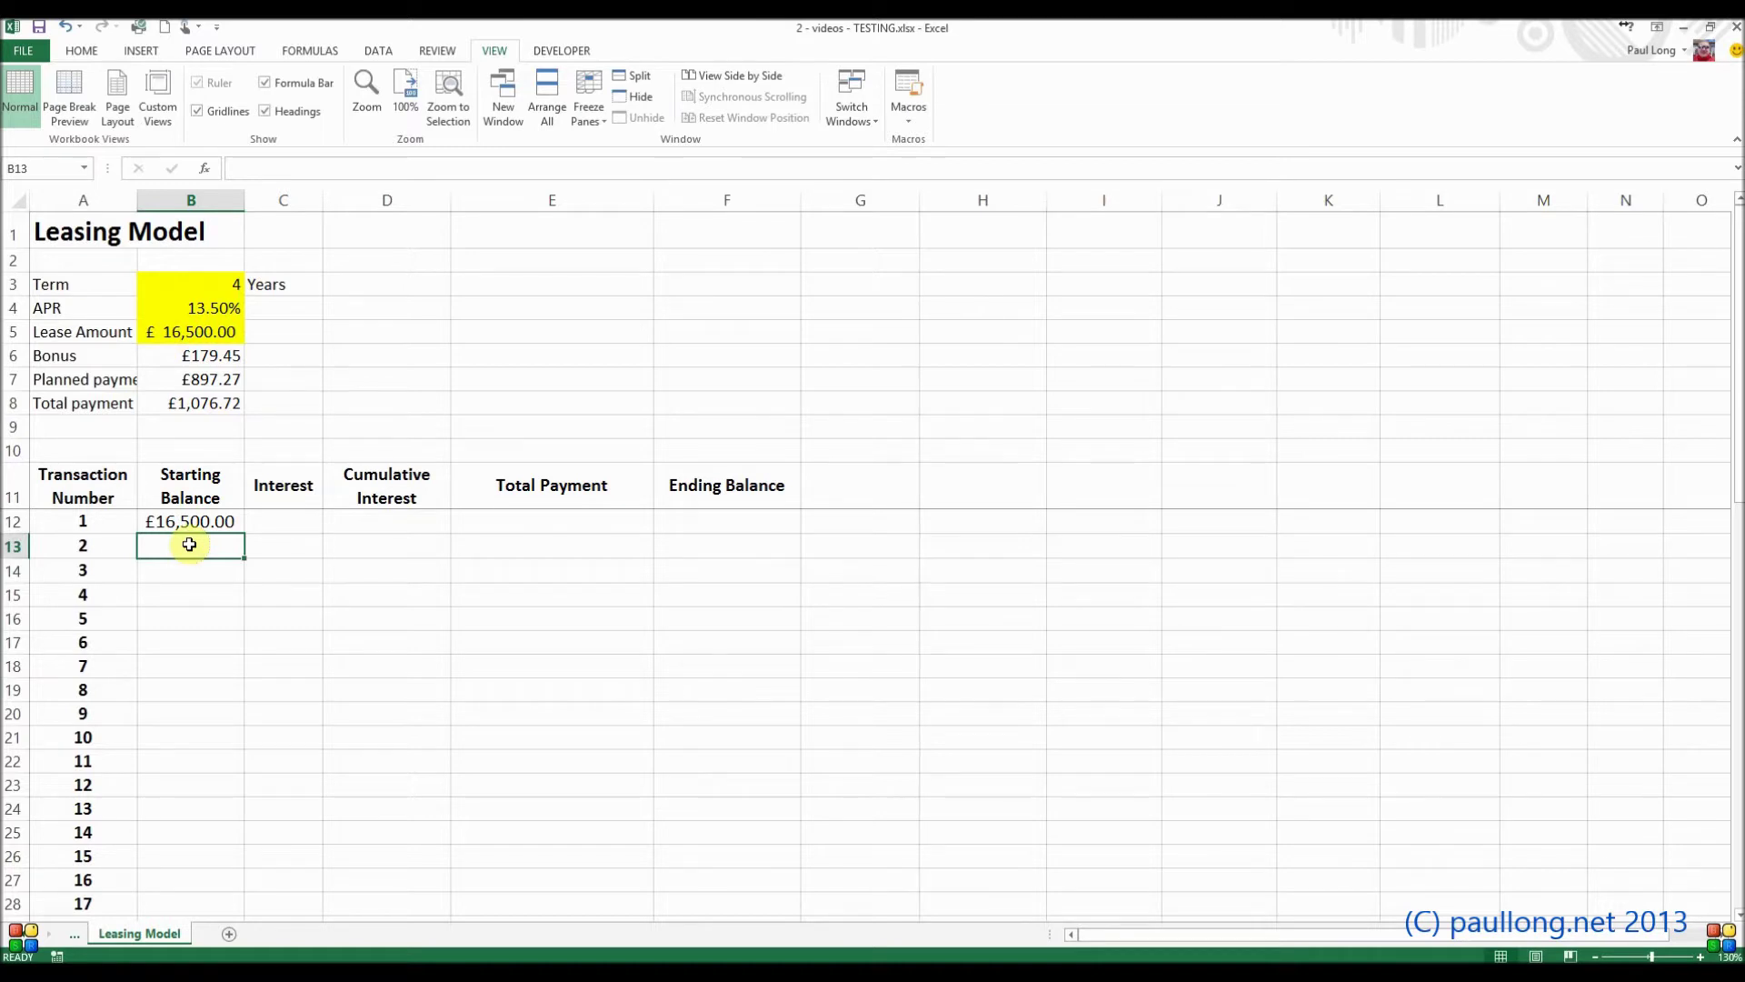
Link the second starting balance in B13 to the prior ending balance with =F12
type("=")
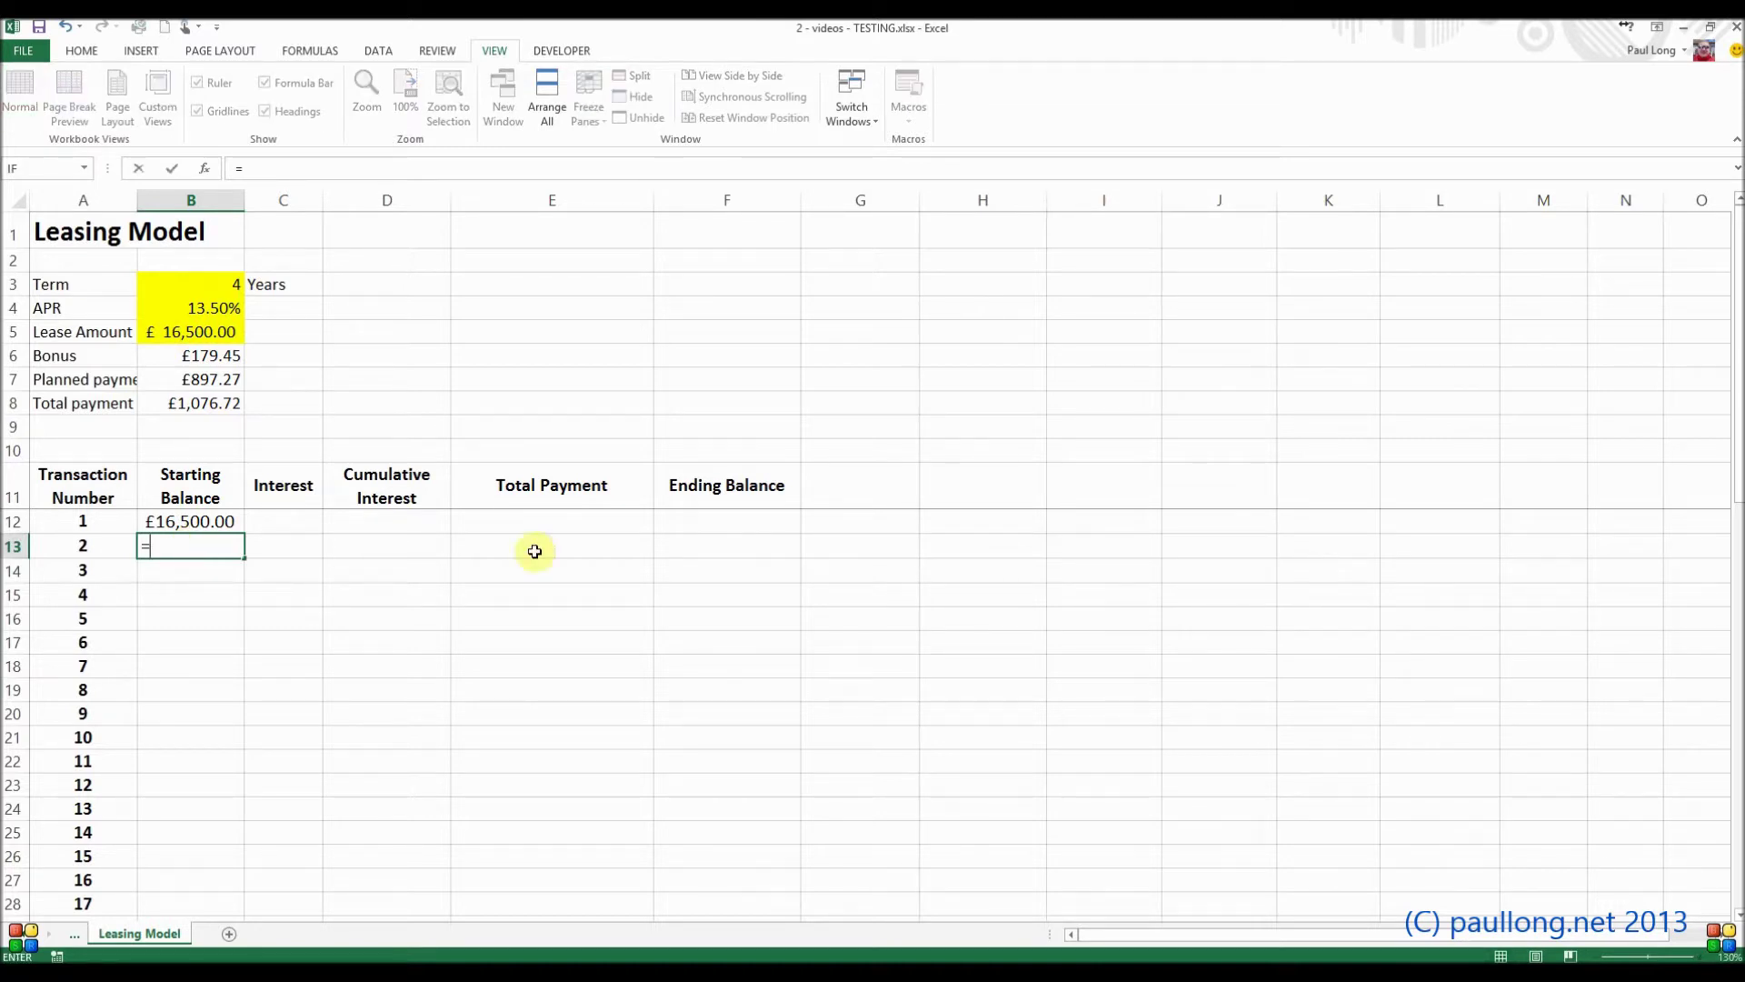
left_click(727, 518)
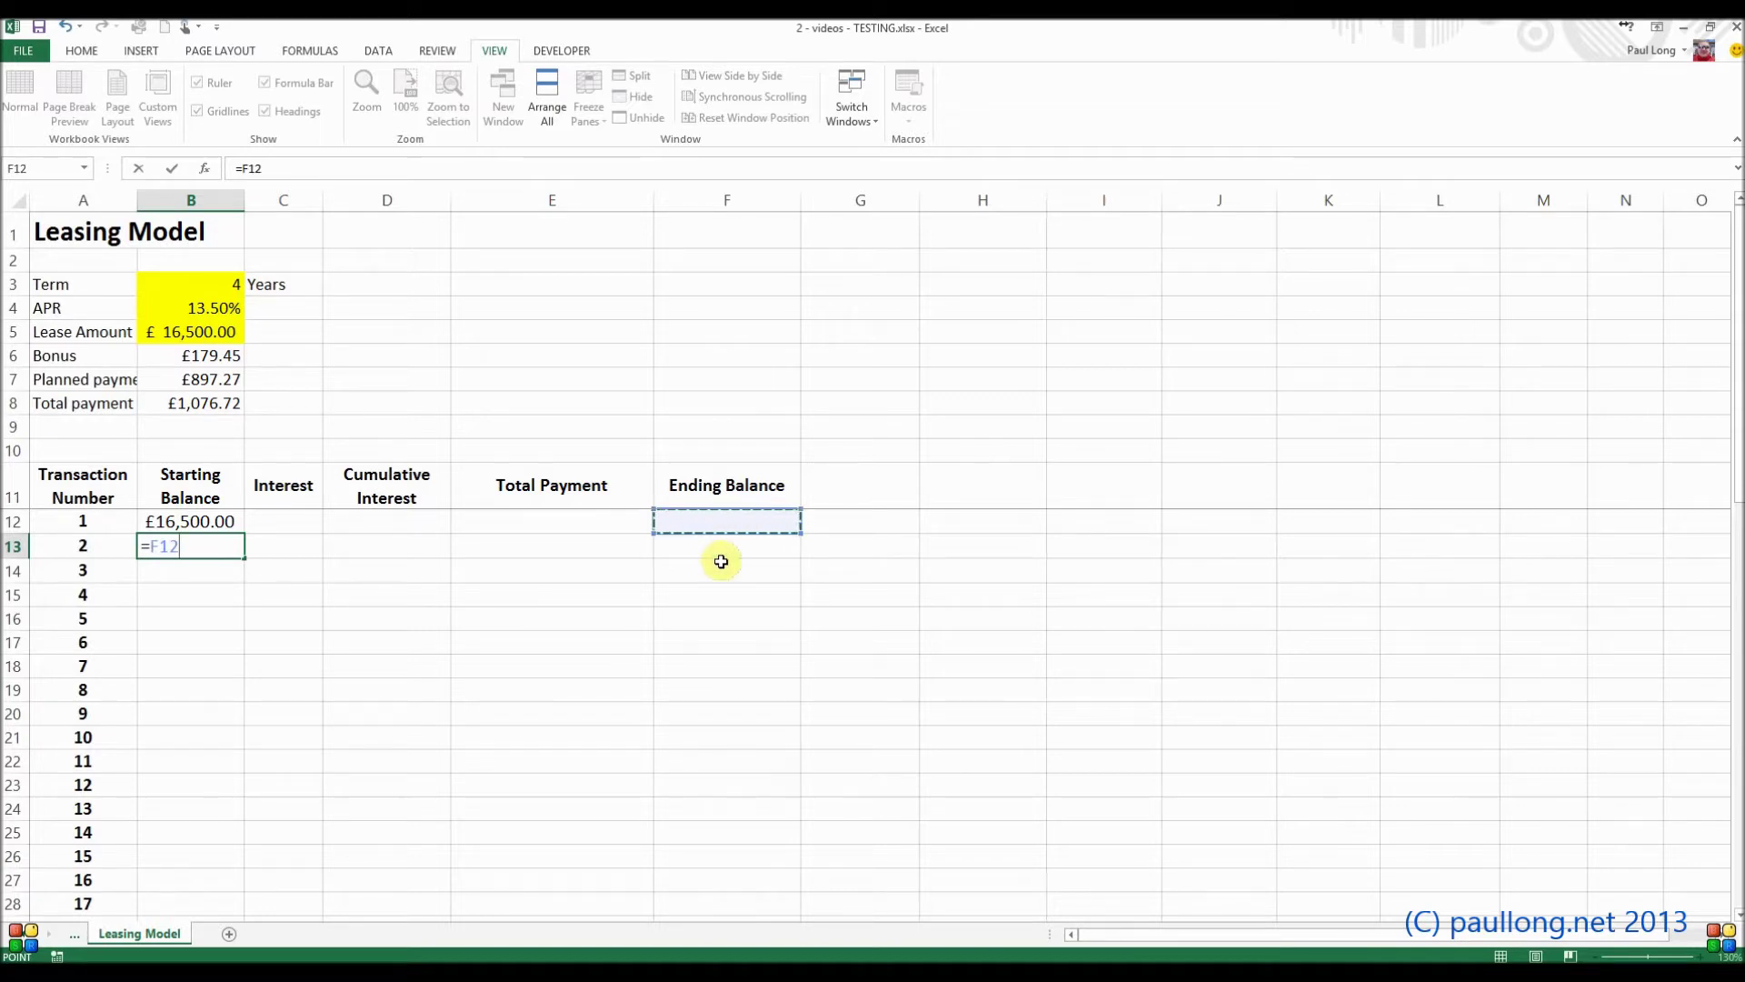
key("Return")
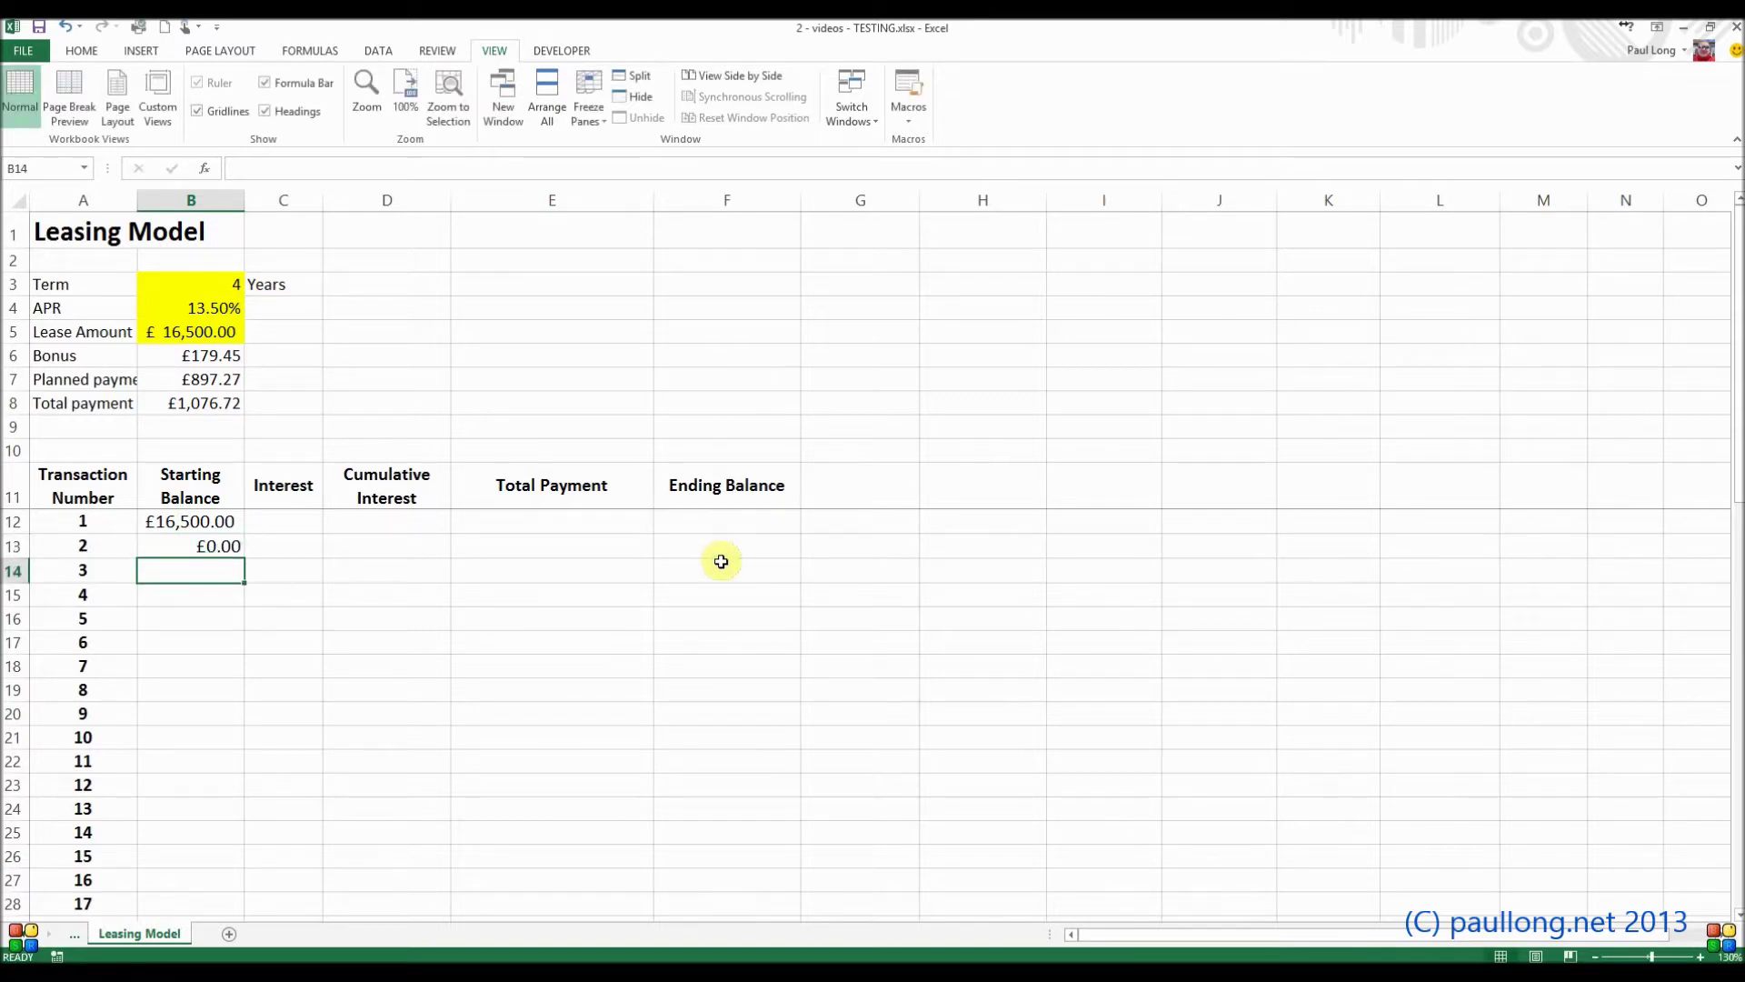
left_click(285, 523)
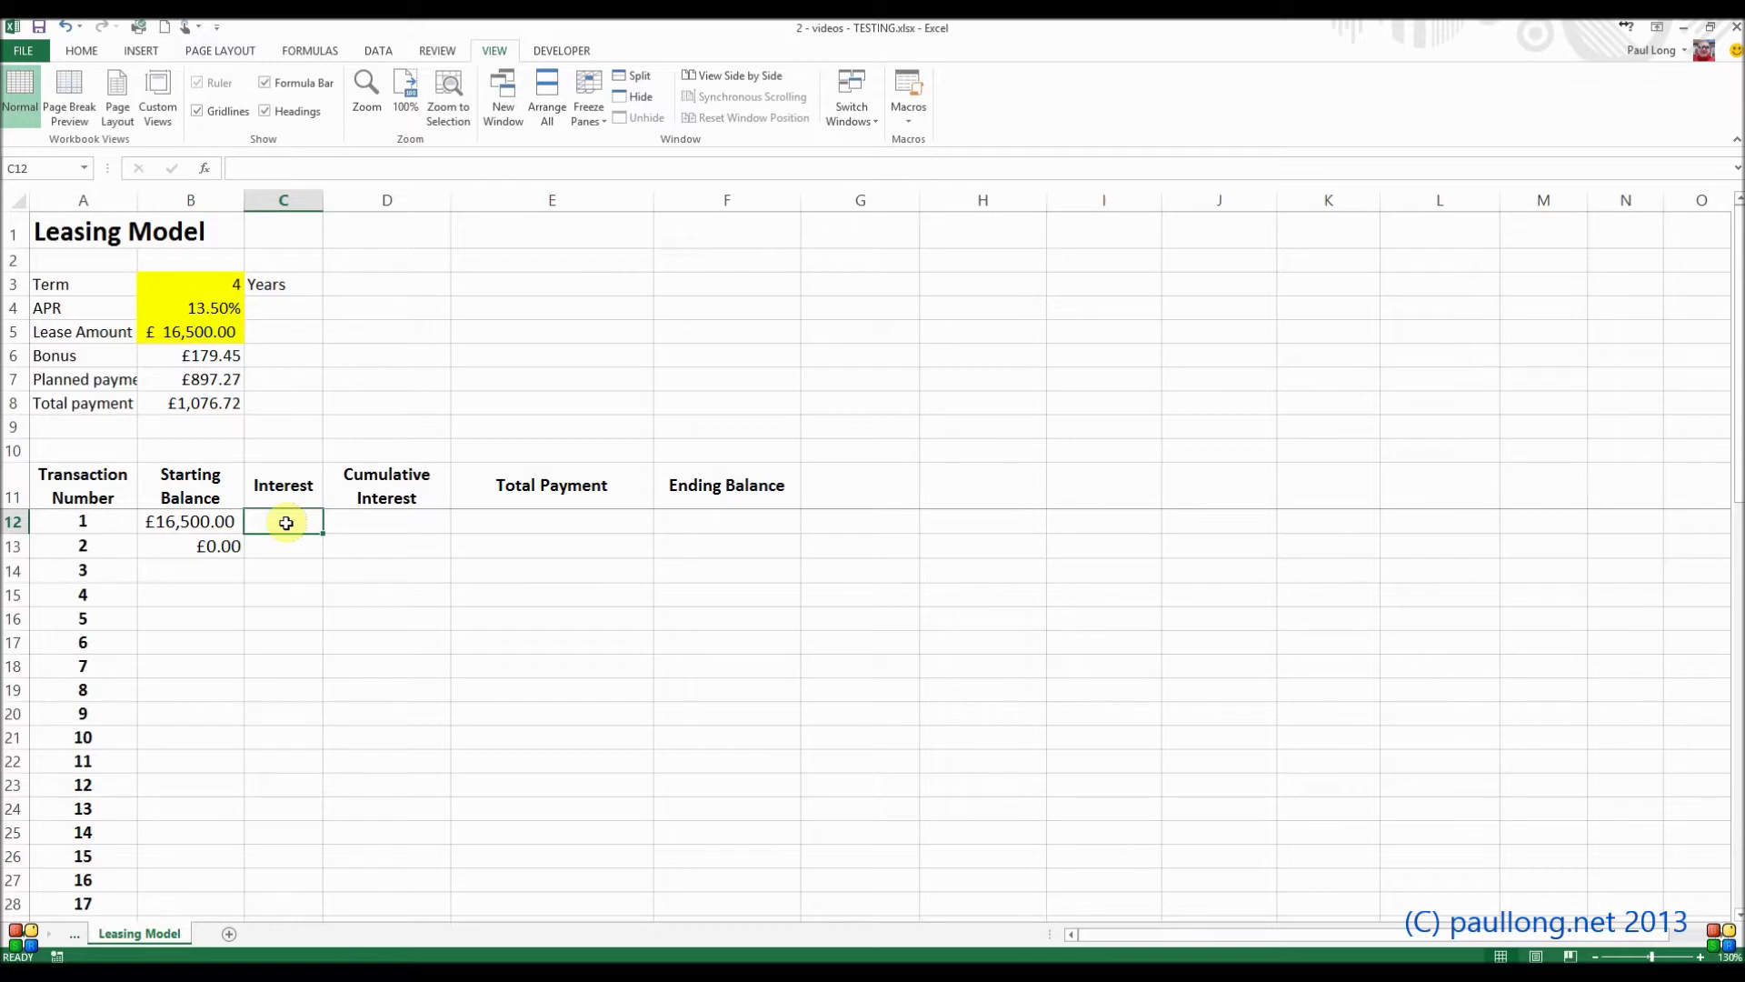
Enter =B12*B4/6 in C12 so period 1 interest shows £371.25
type("=")
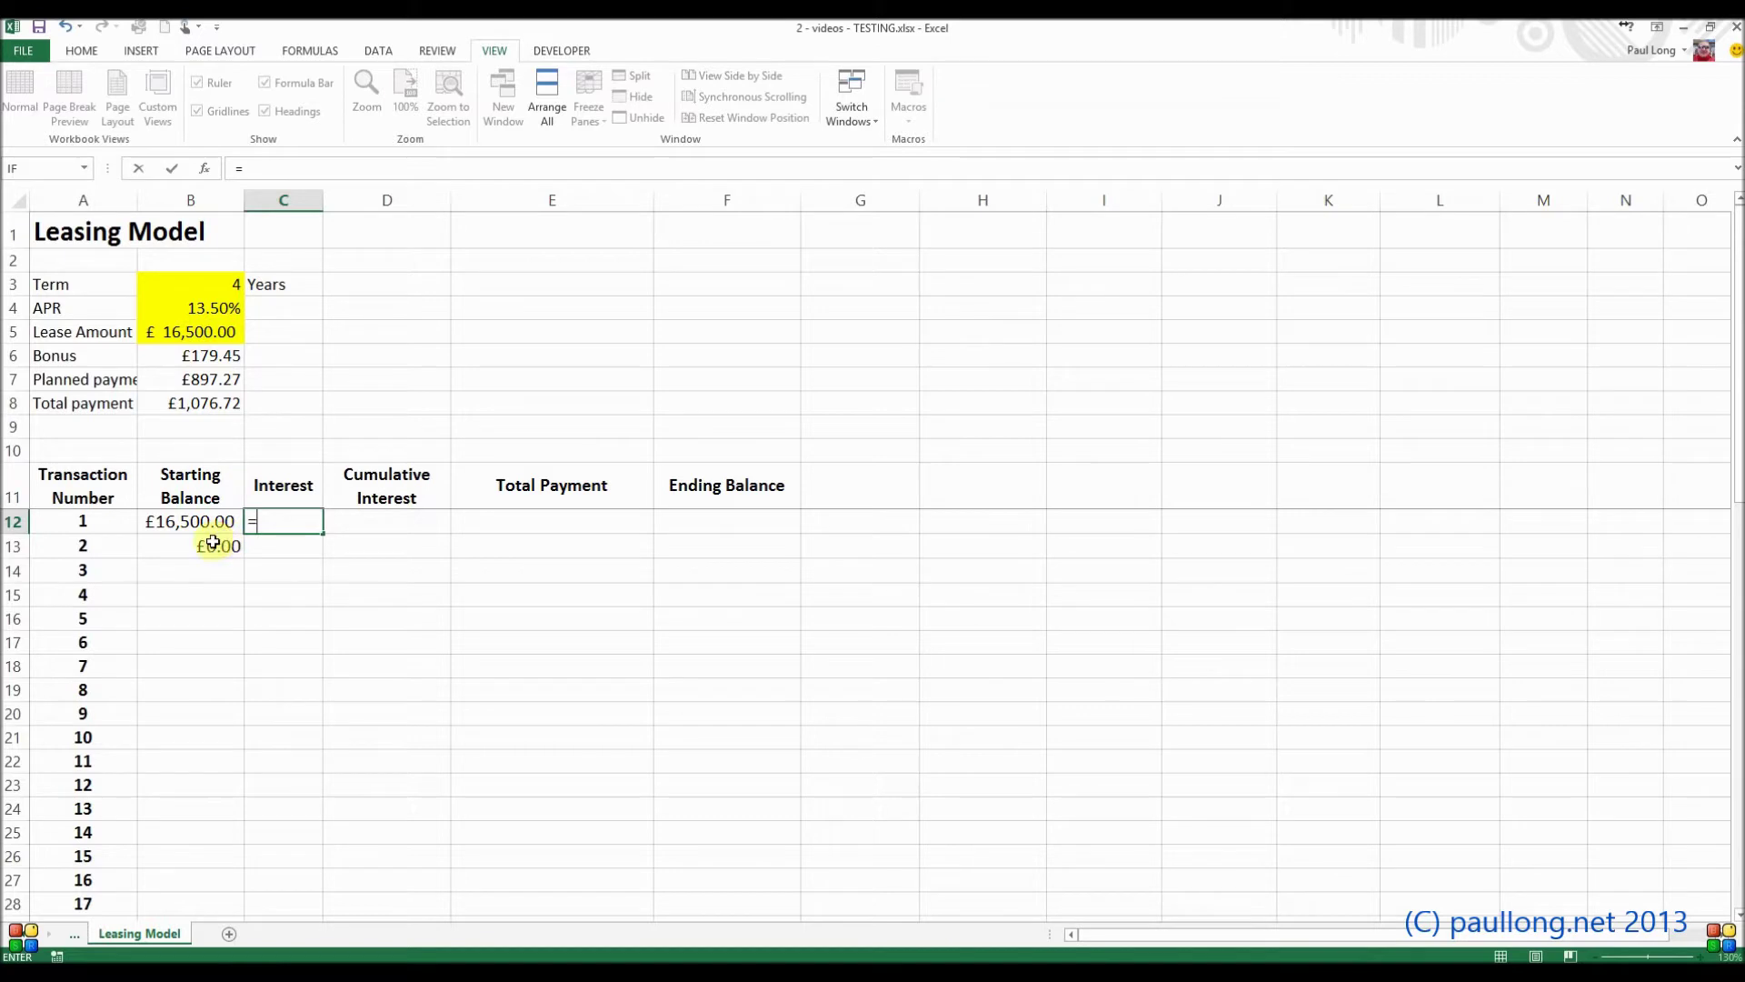
left_click(191, 525)
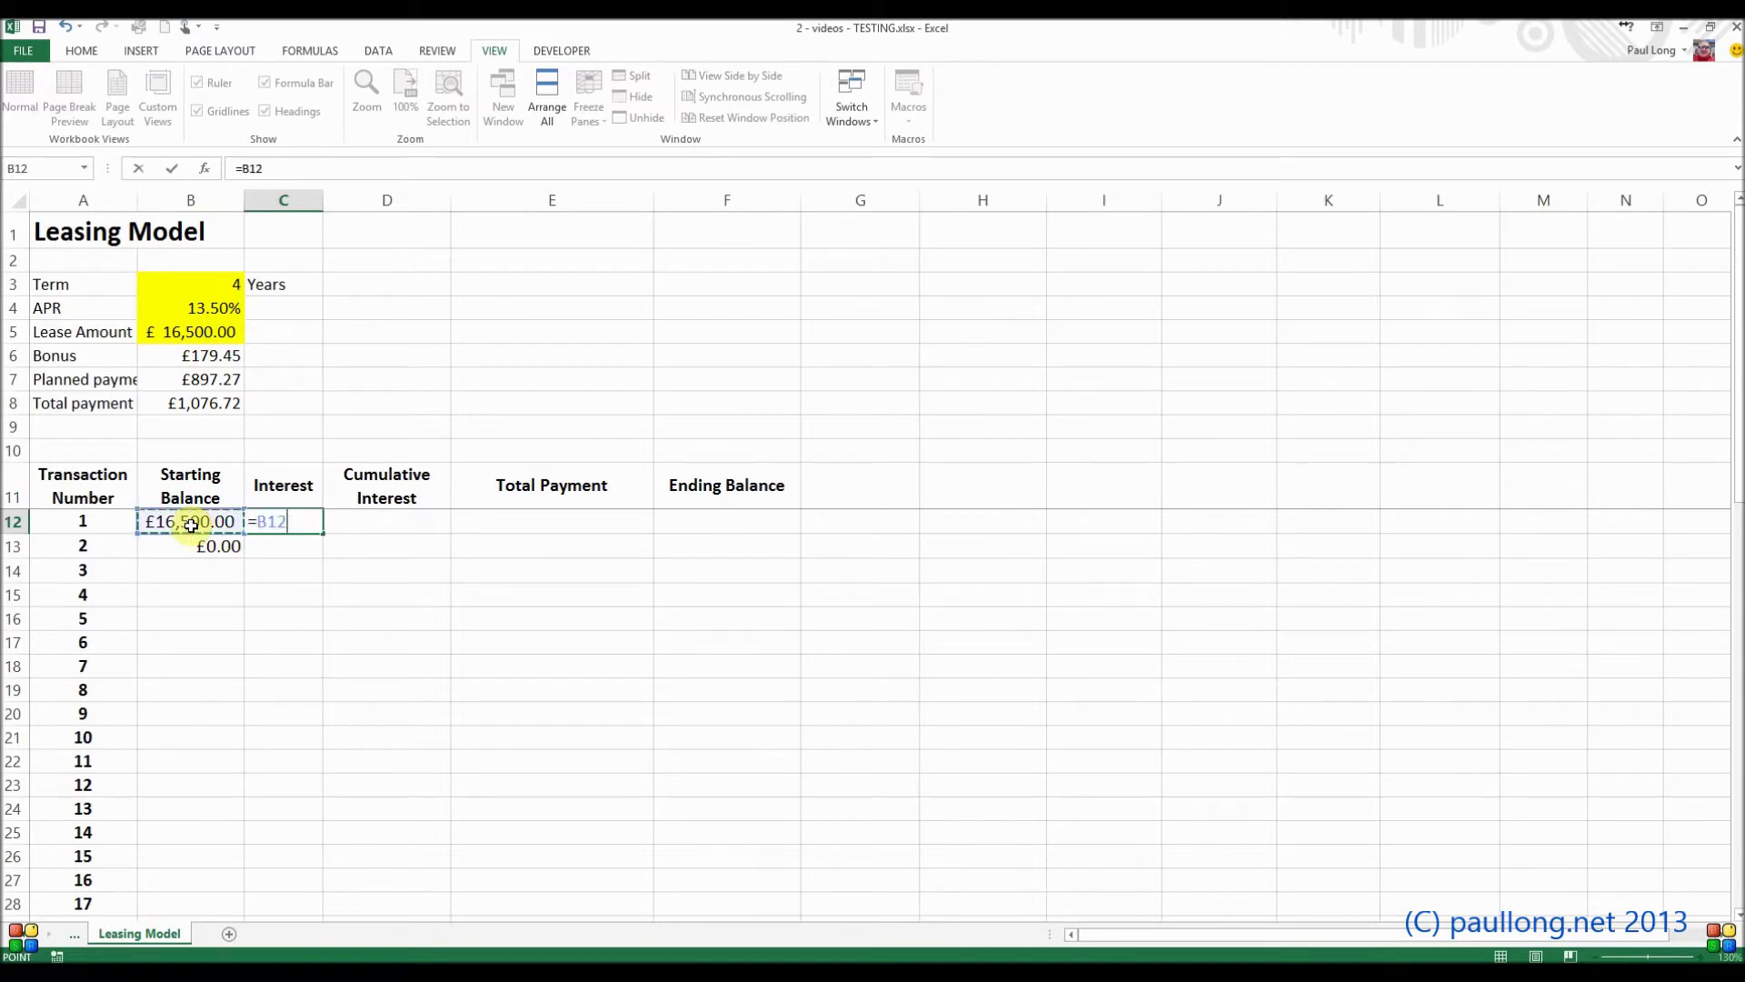
type("*")
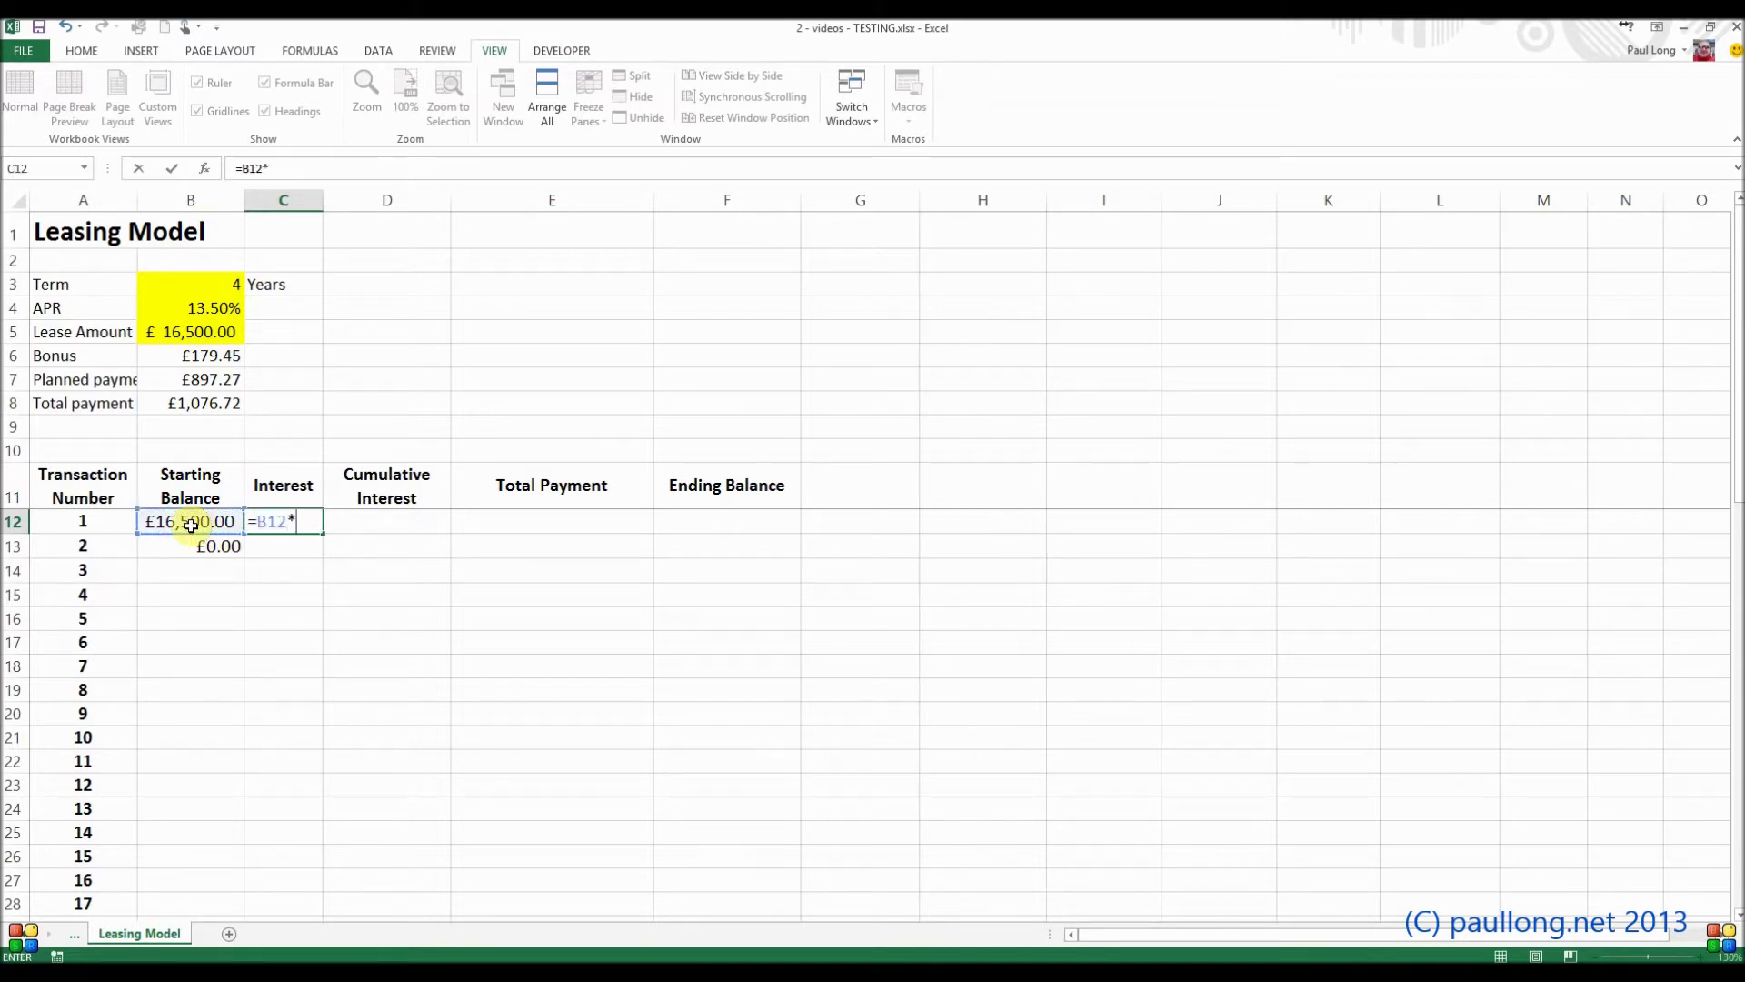
left_click(205, 309)
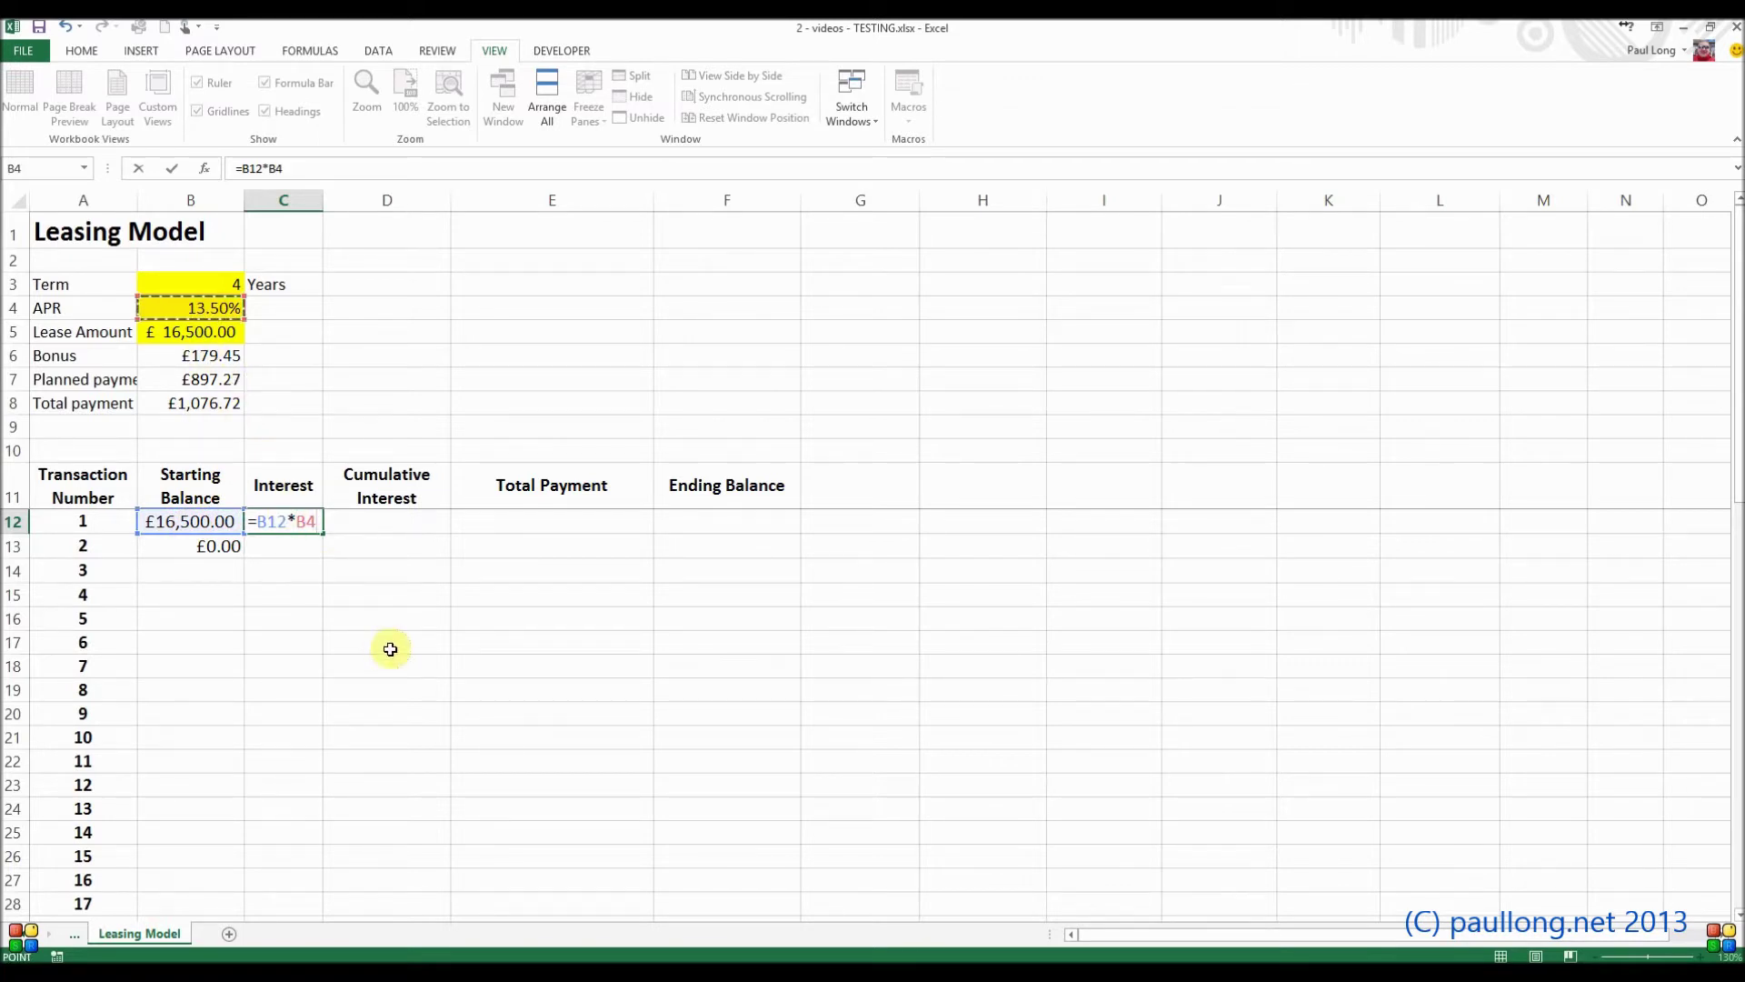
type("/")
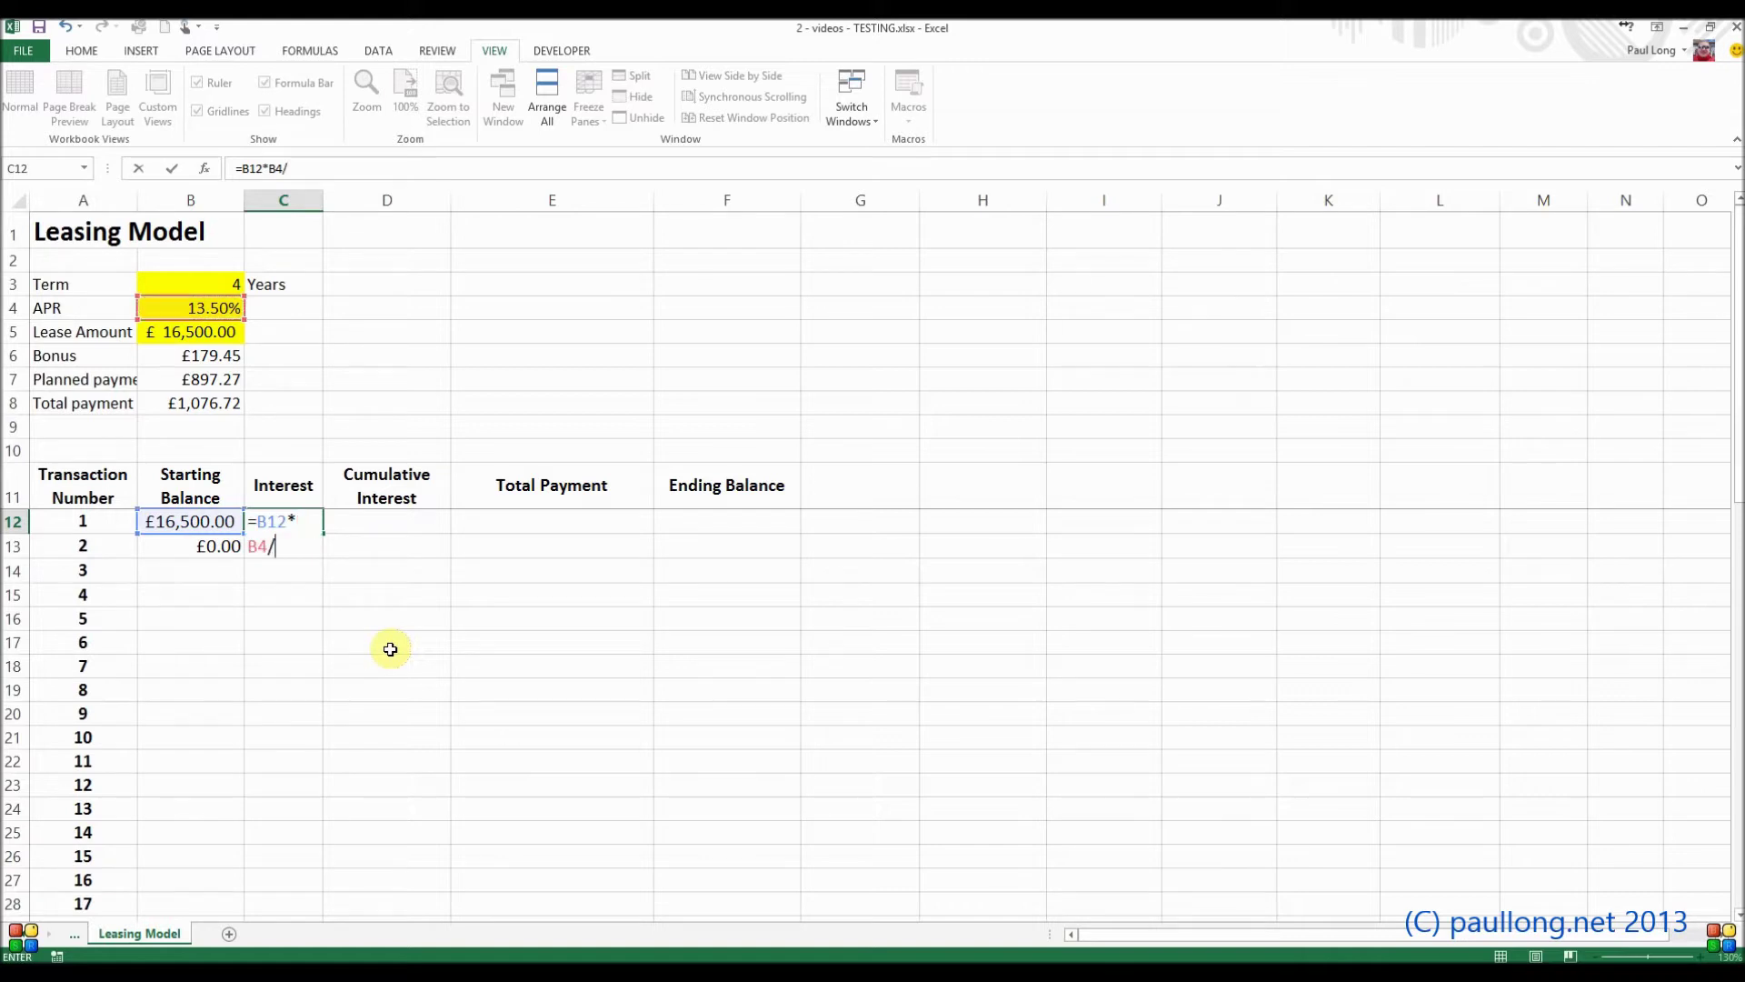
type("6")
key("Return")
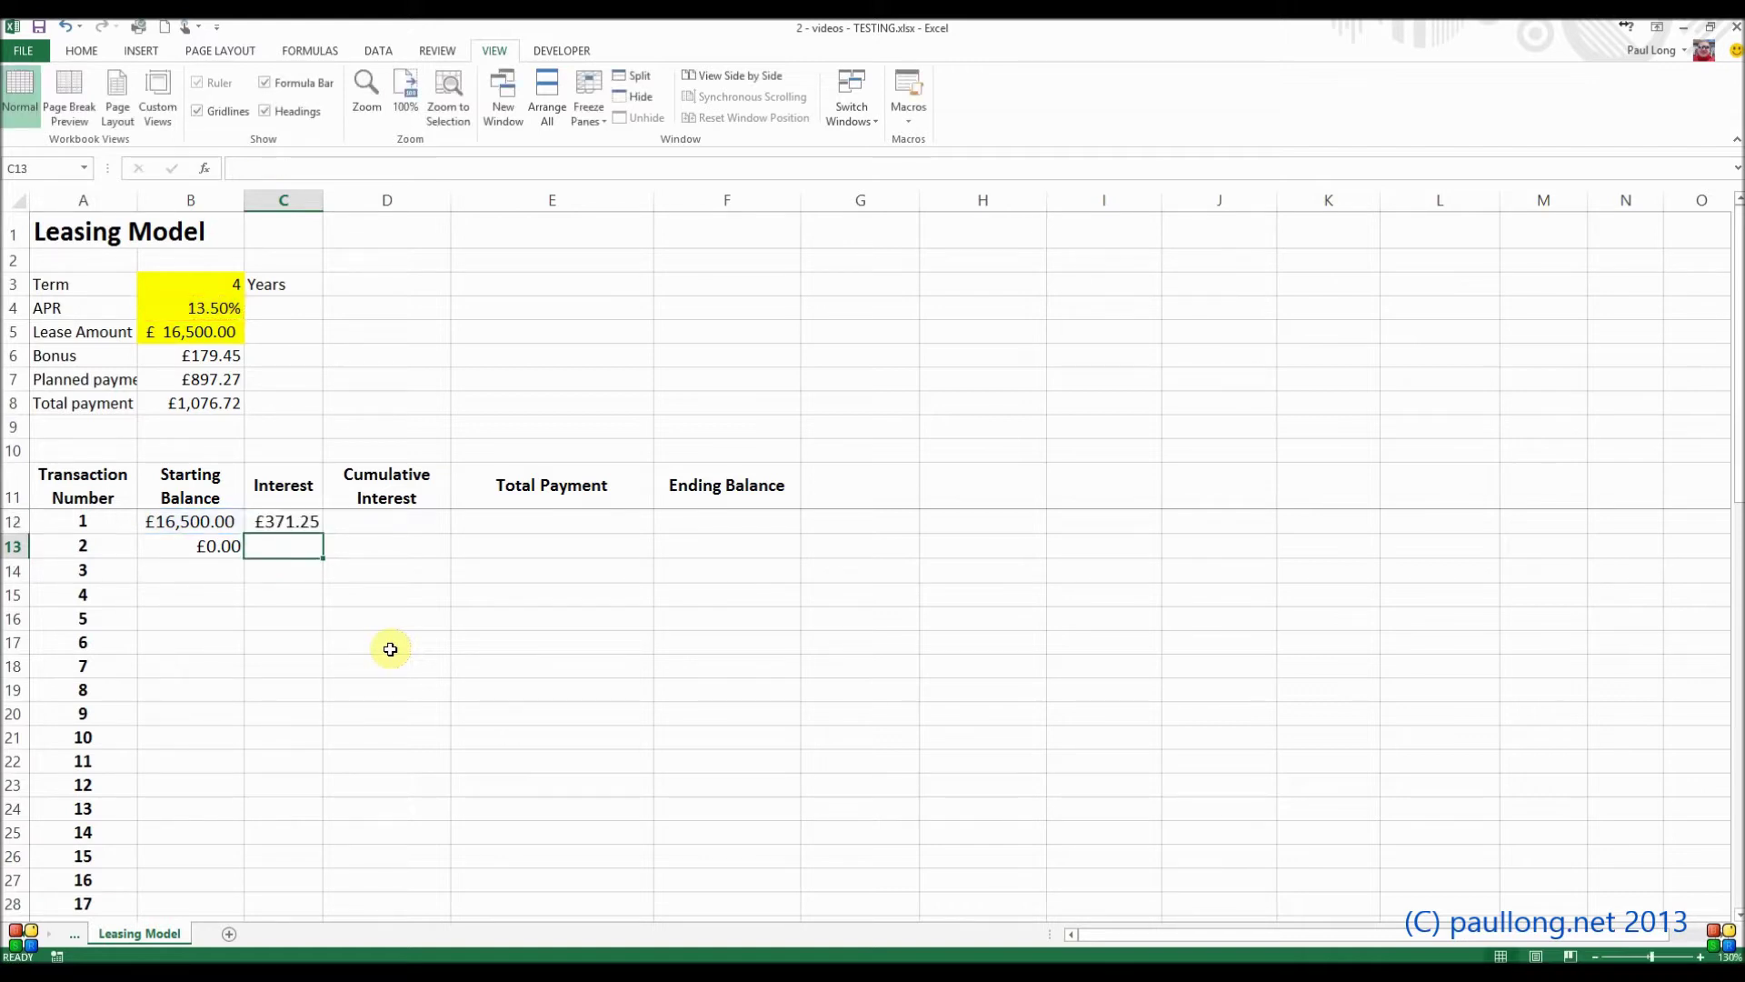
left_click(289, 524)
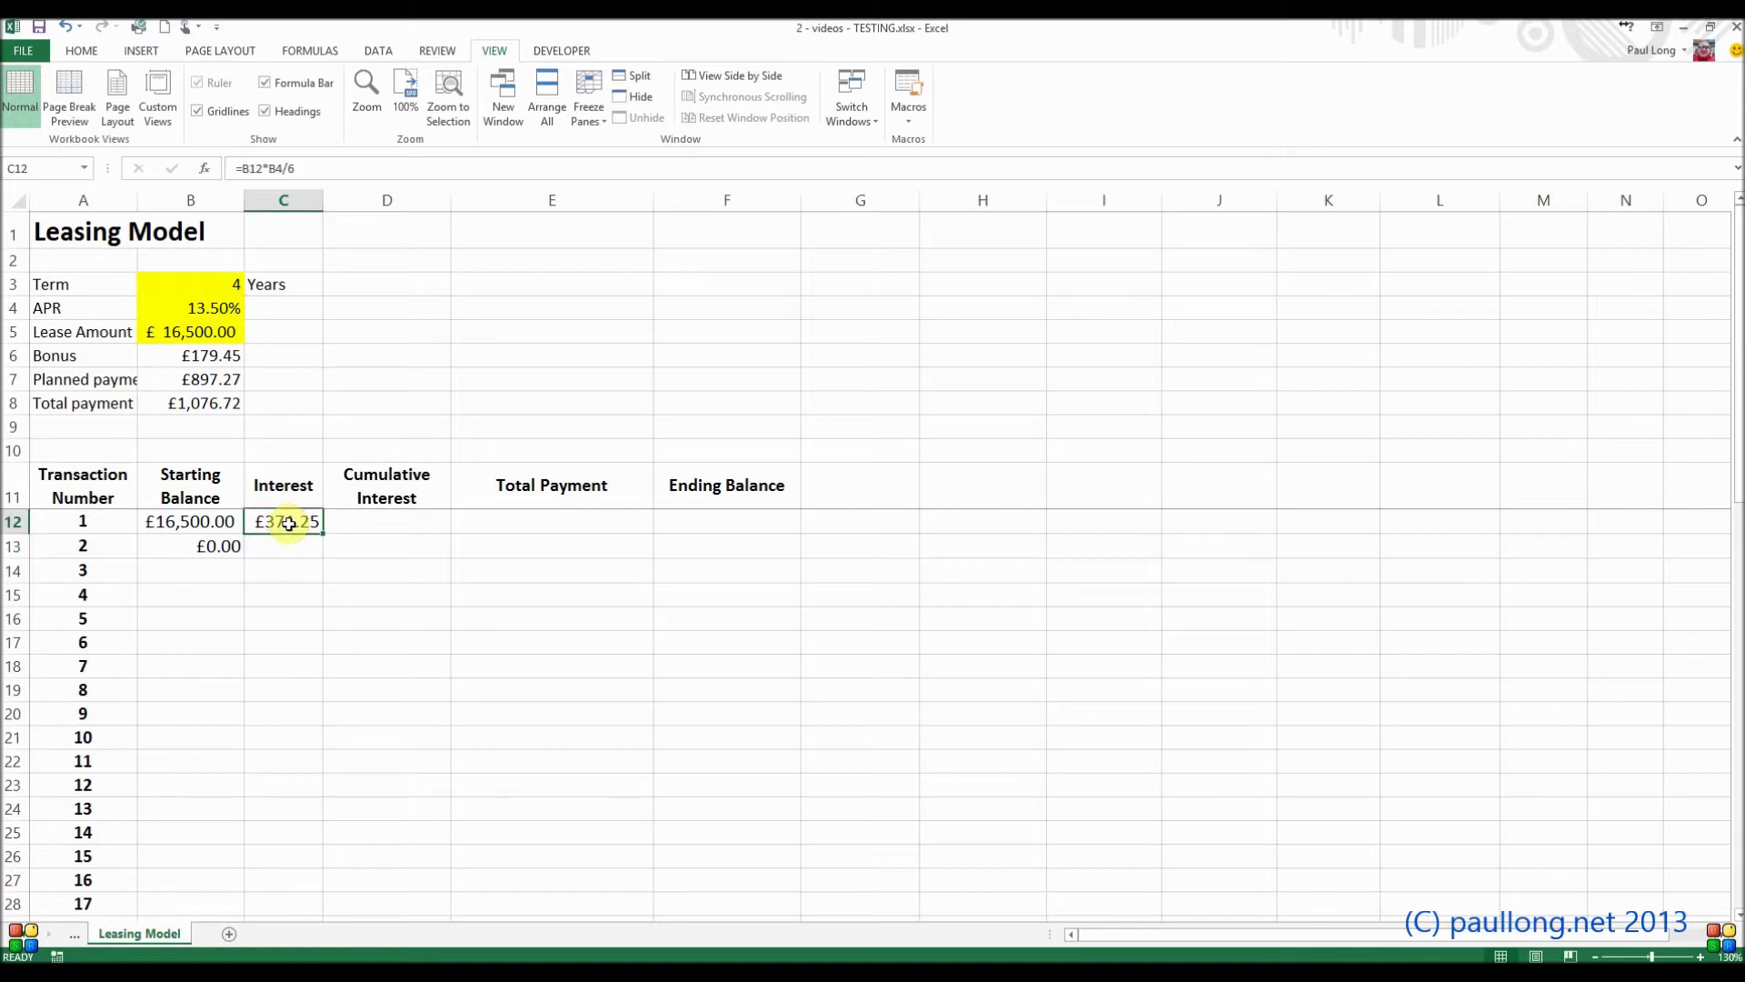
Wrap C12's interest in ROUNDDOWN(...,2), fix the #NAME? error, and widen column C
left_click(246, 168)
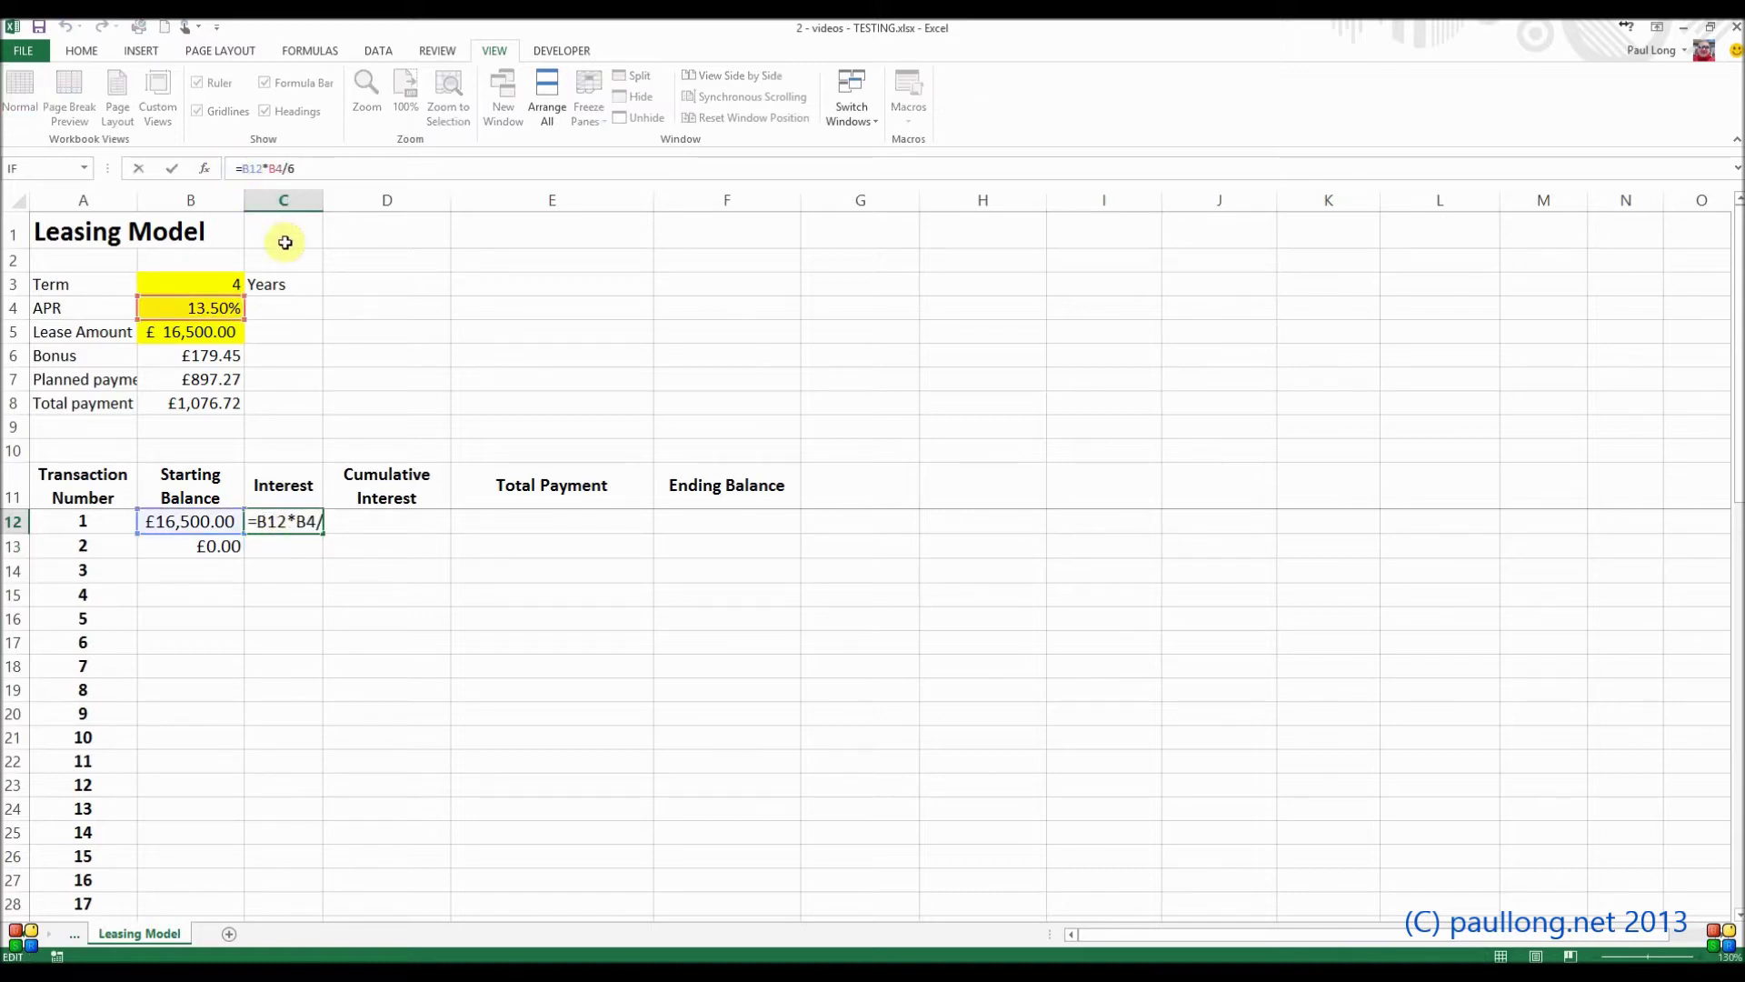
type("ROUNDDOWN(")
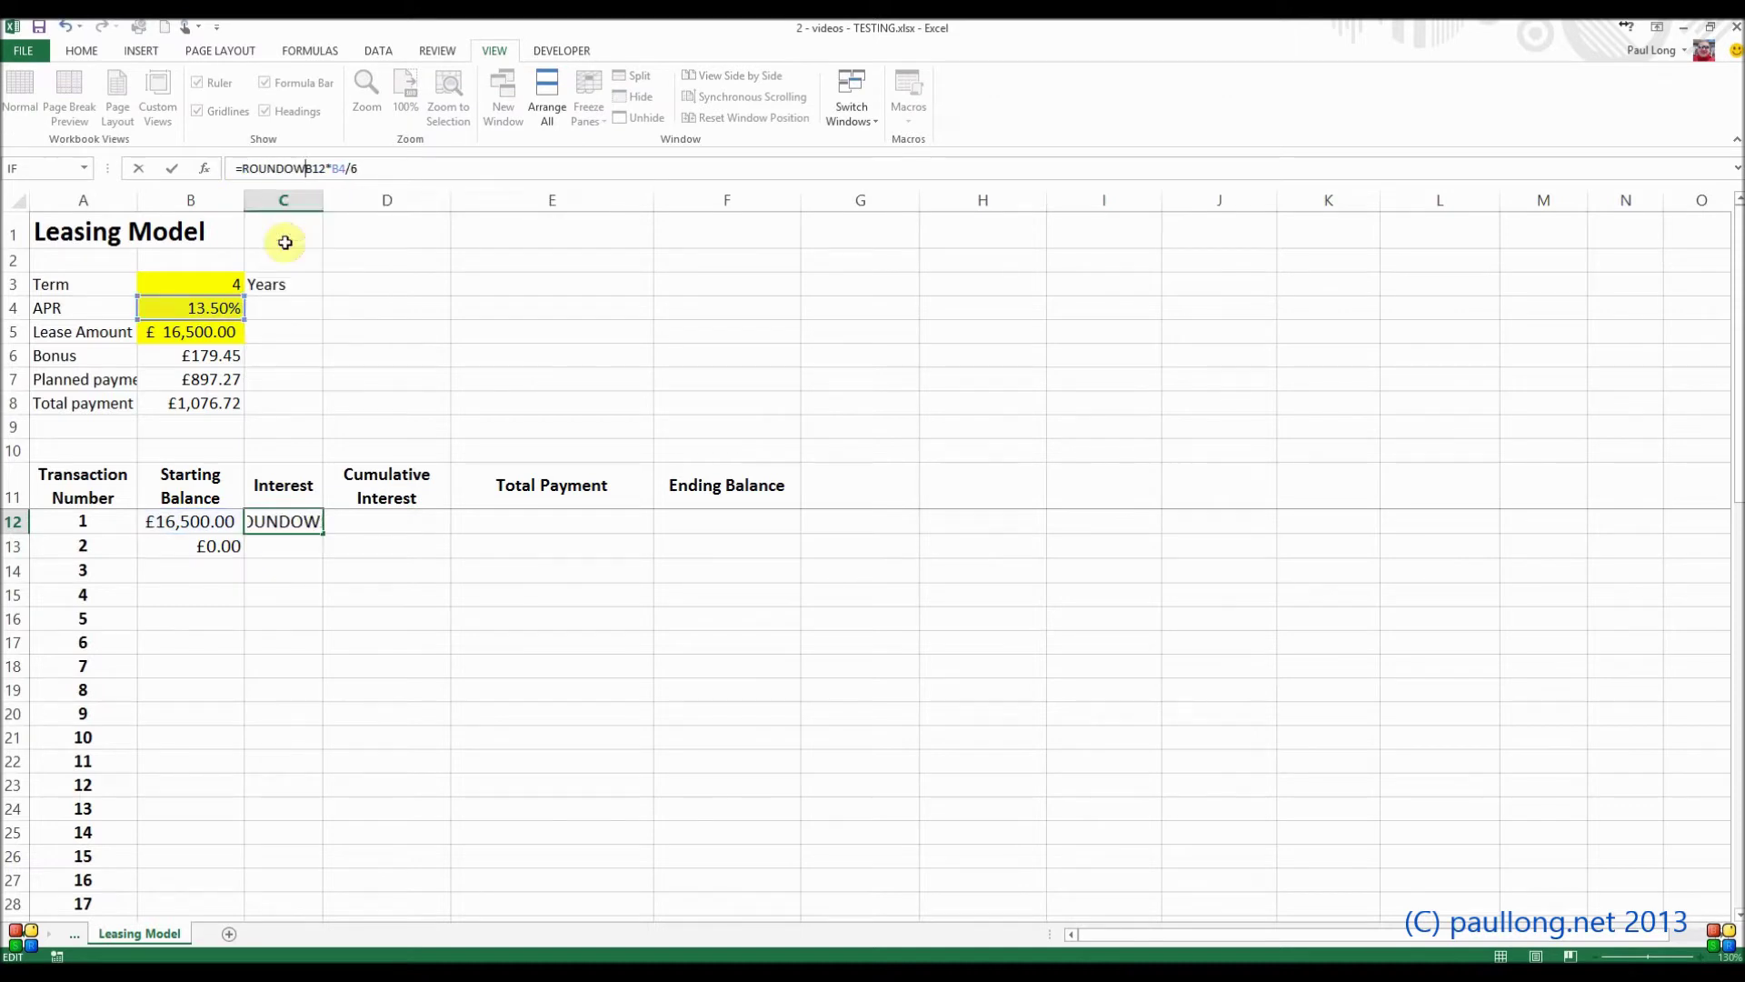
key("End")
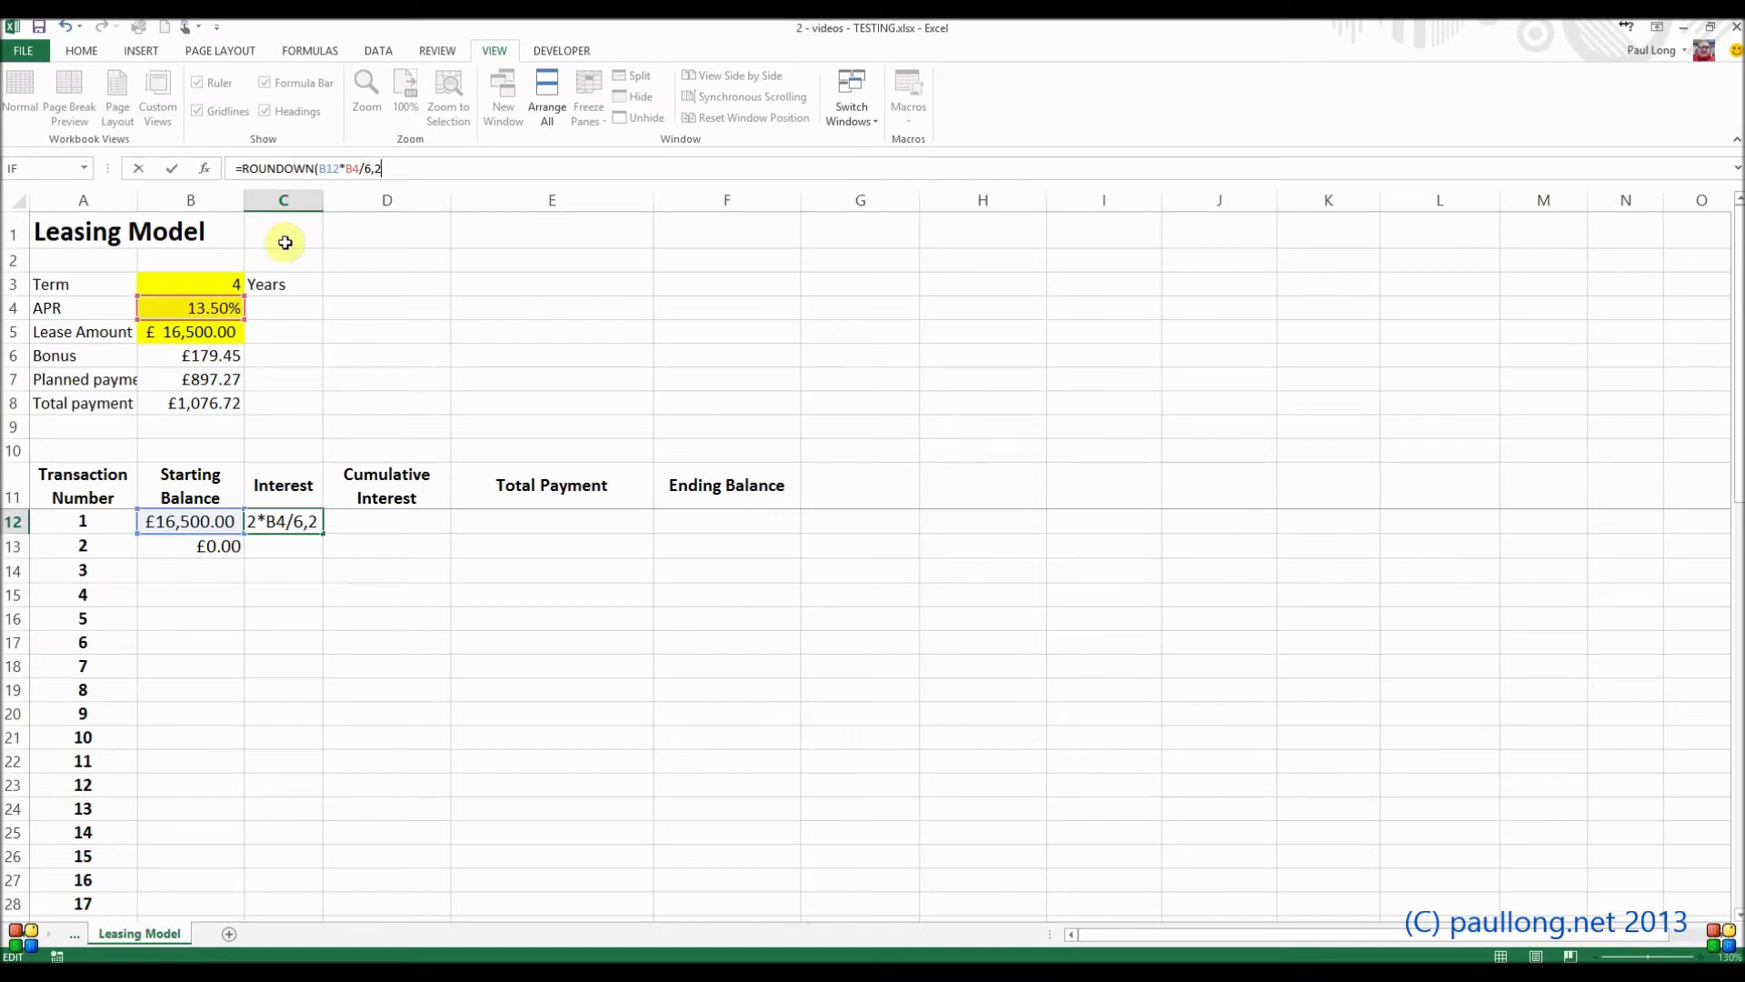
type(",2)")
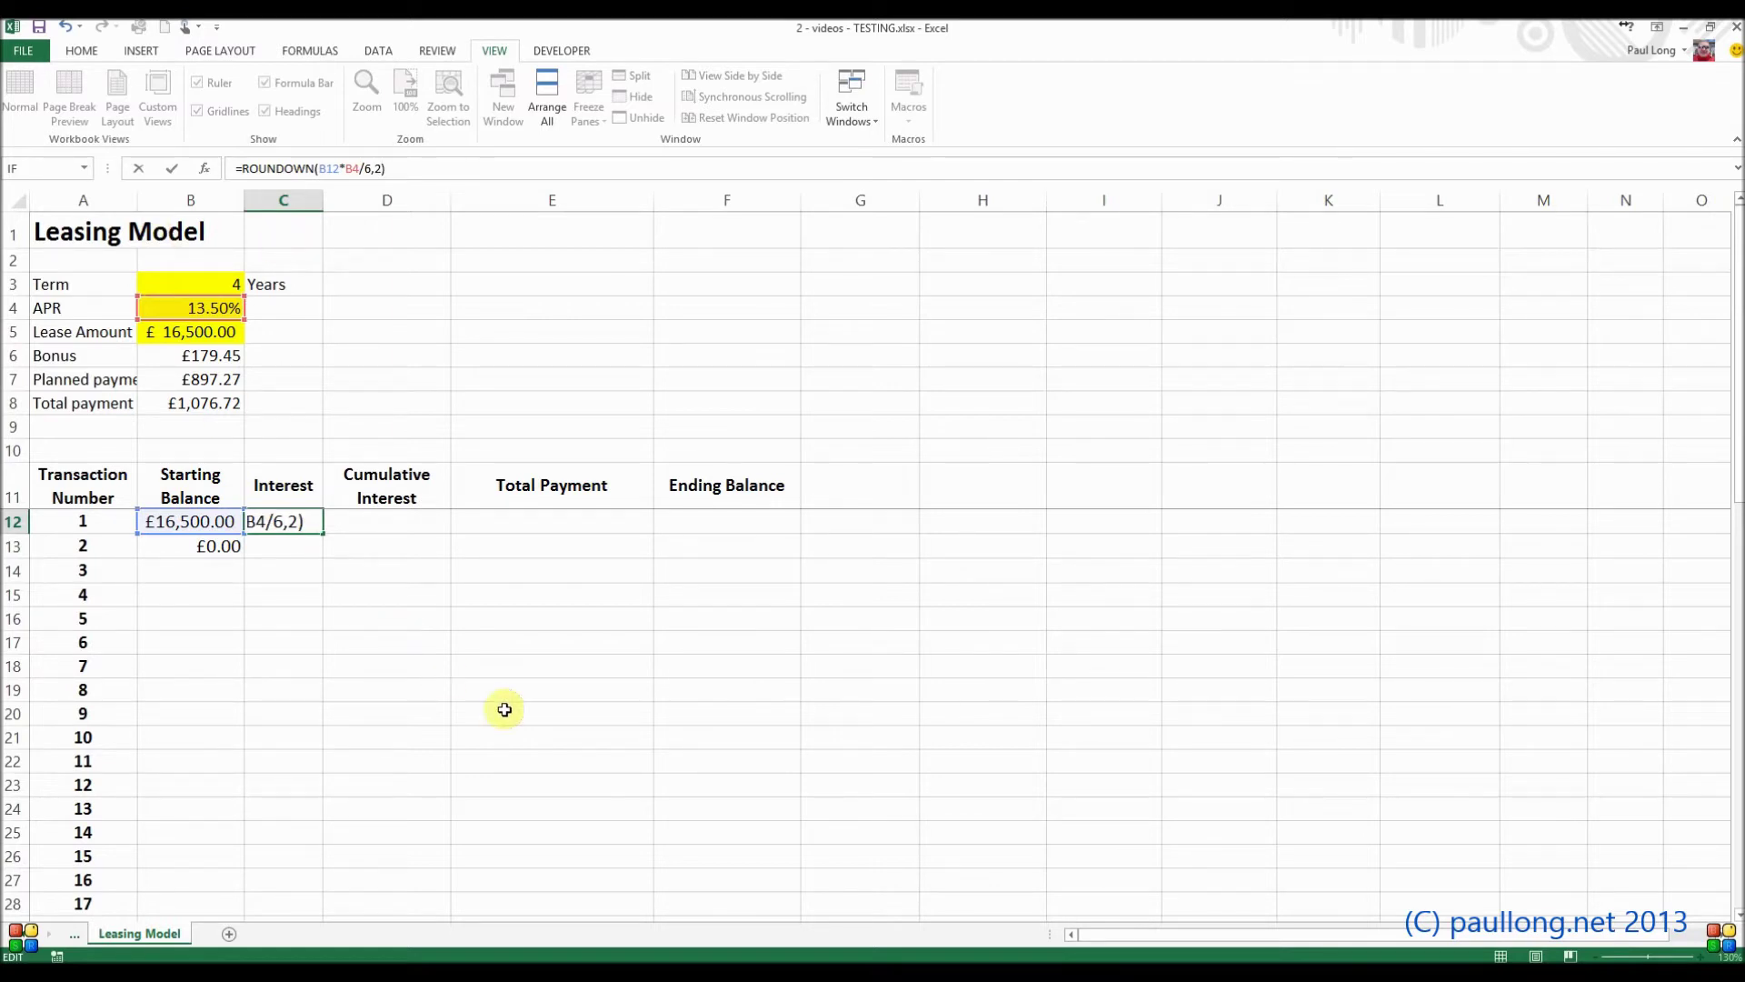
key("Return")
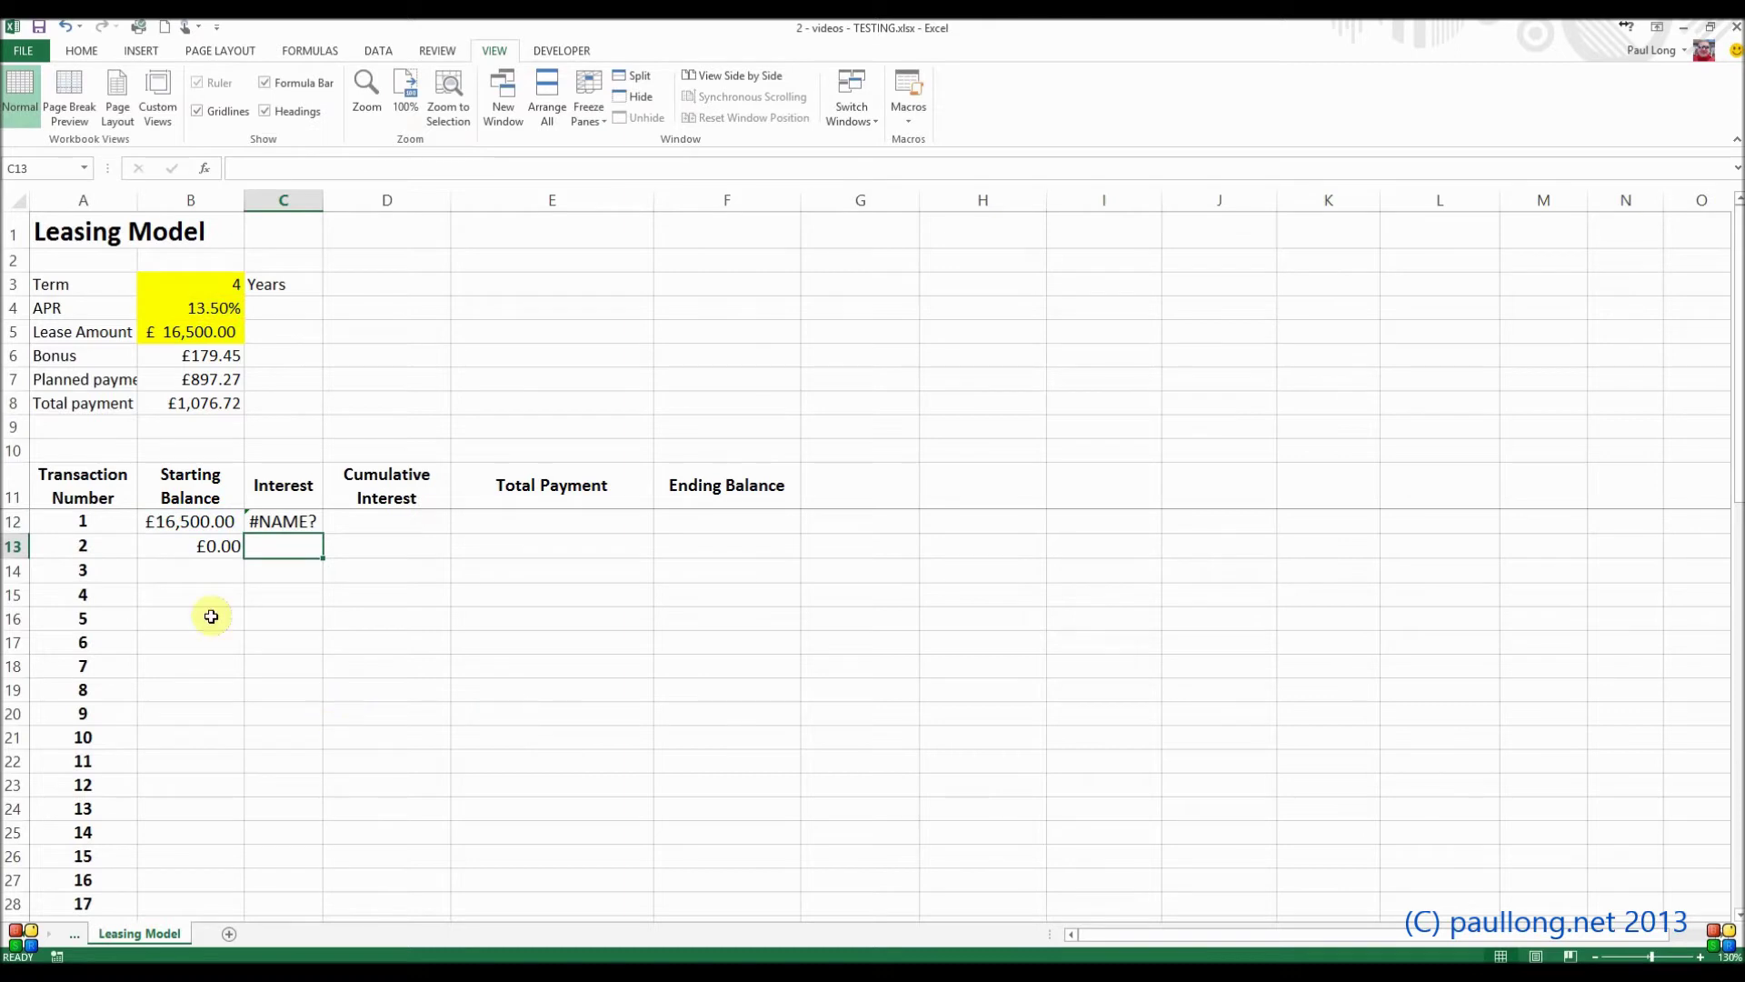
left_click(275, 520)
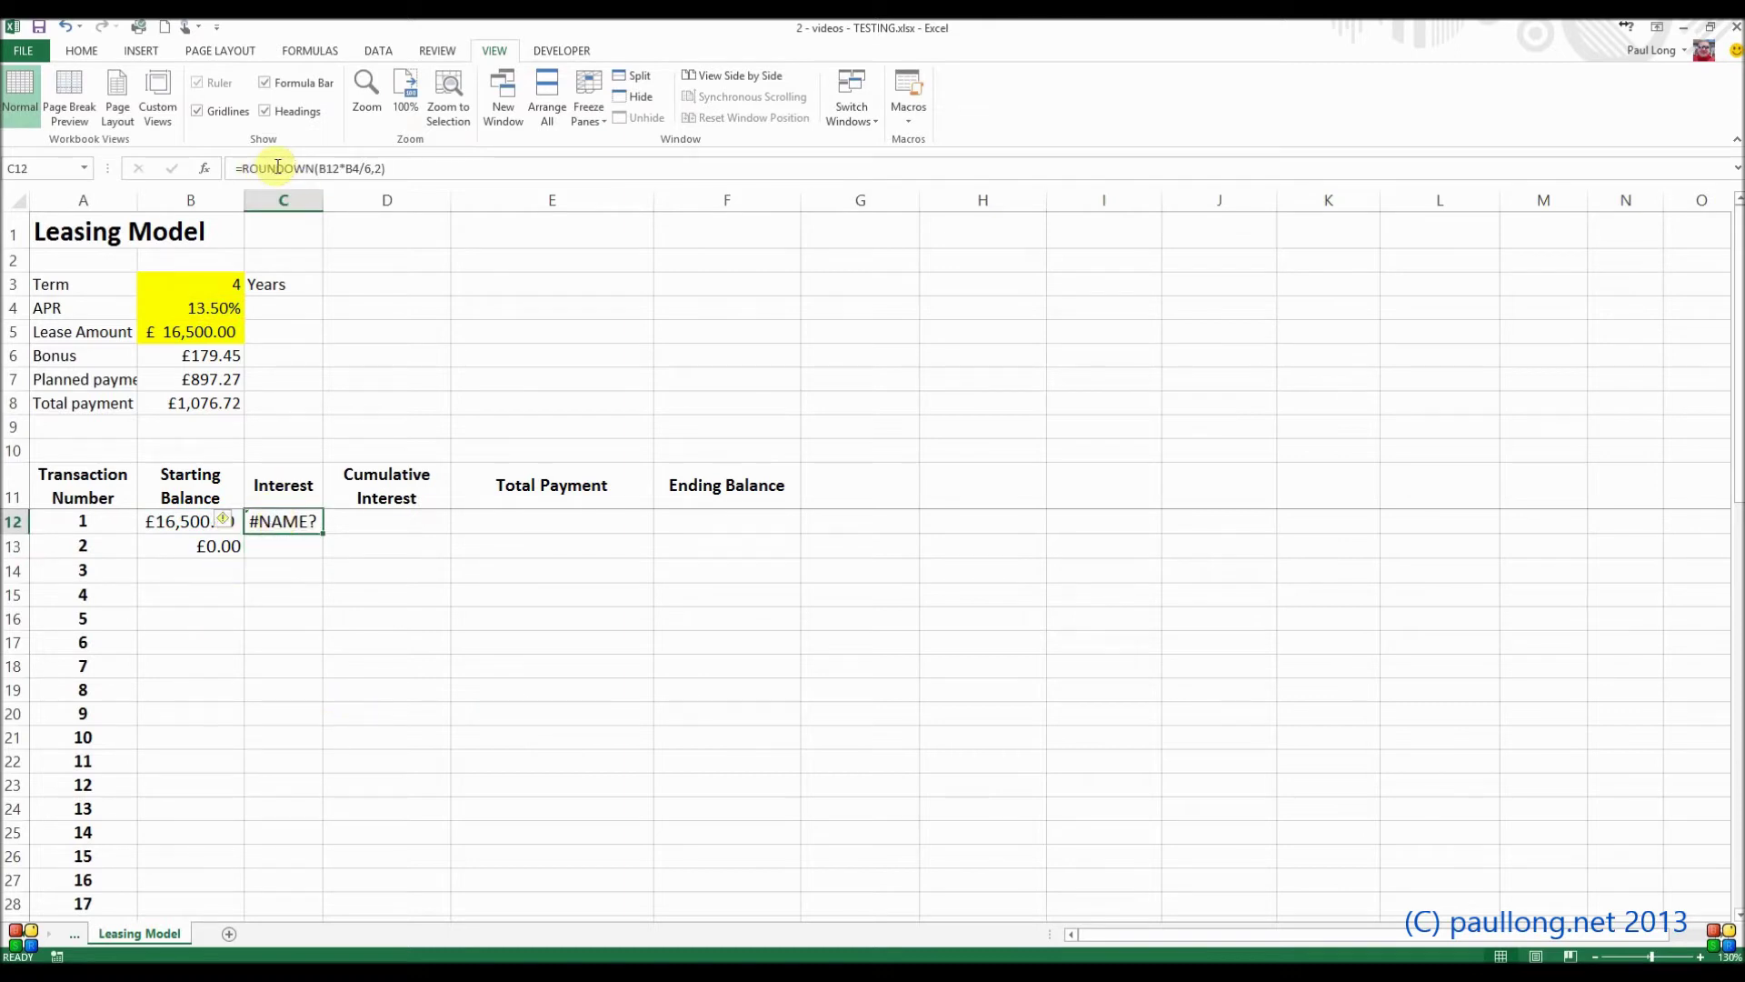
left_click(280, 168)
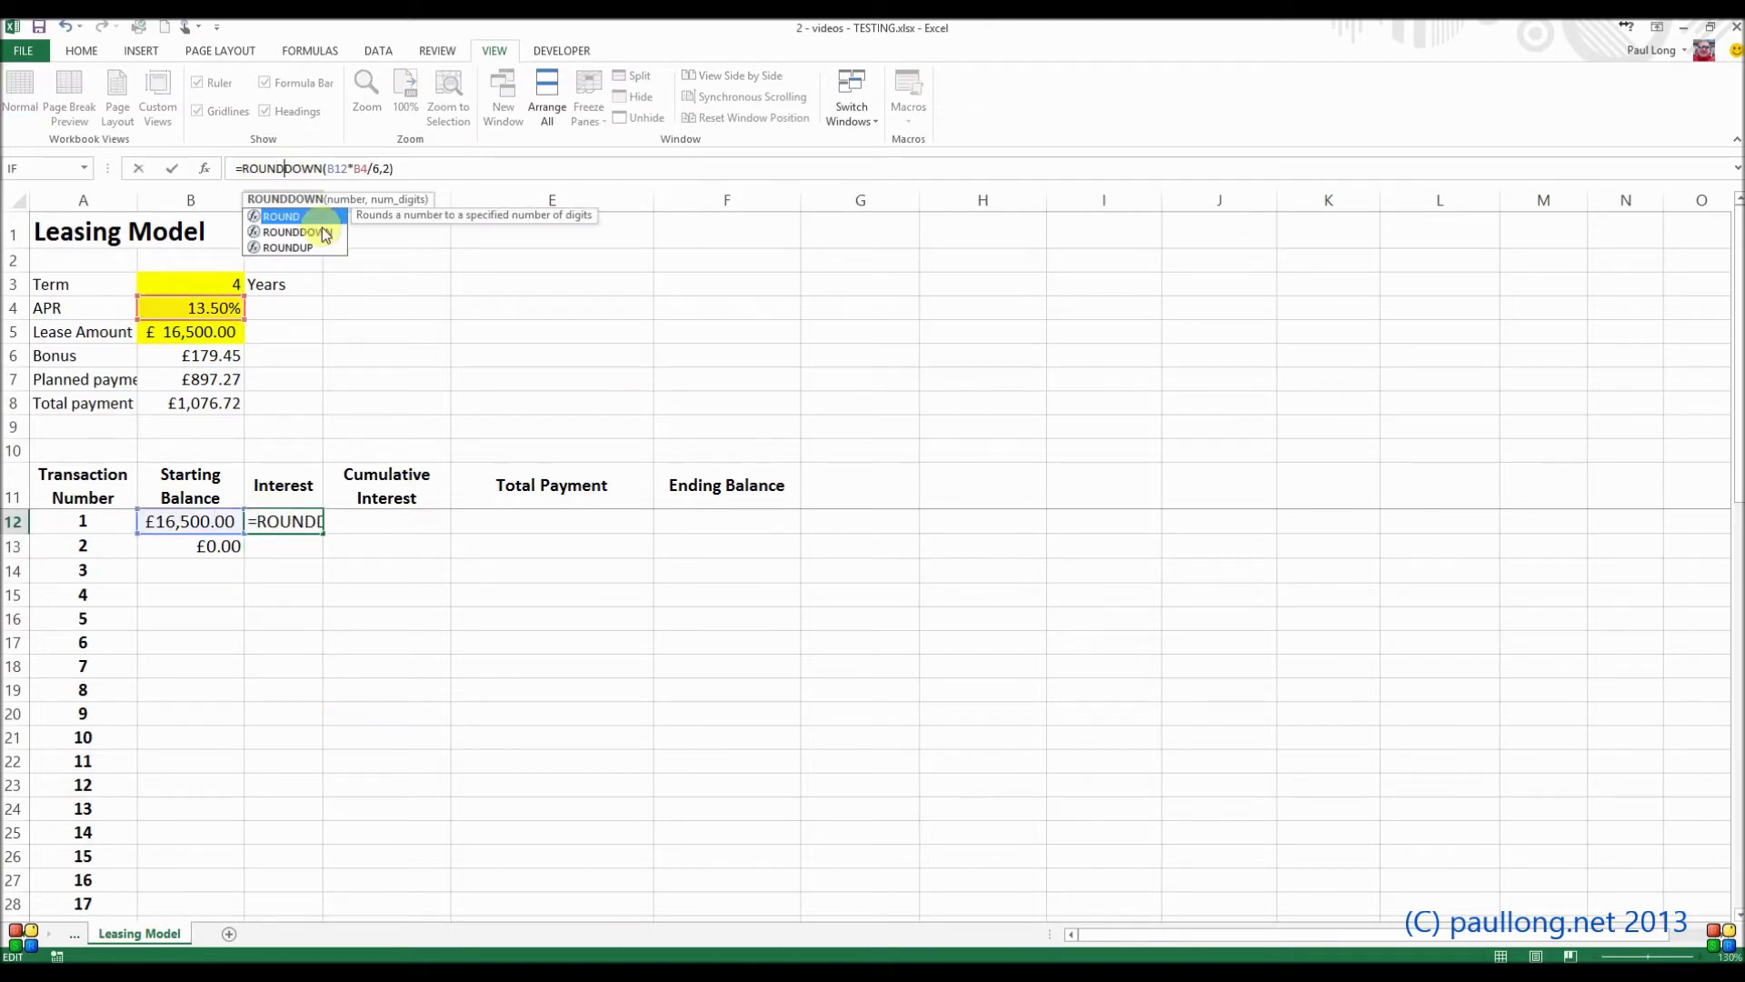
key("Return")
left_click_drag(328, 202, 339, 192)
left_click(390, 526)
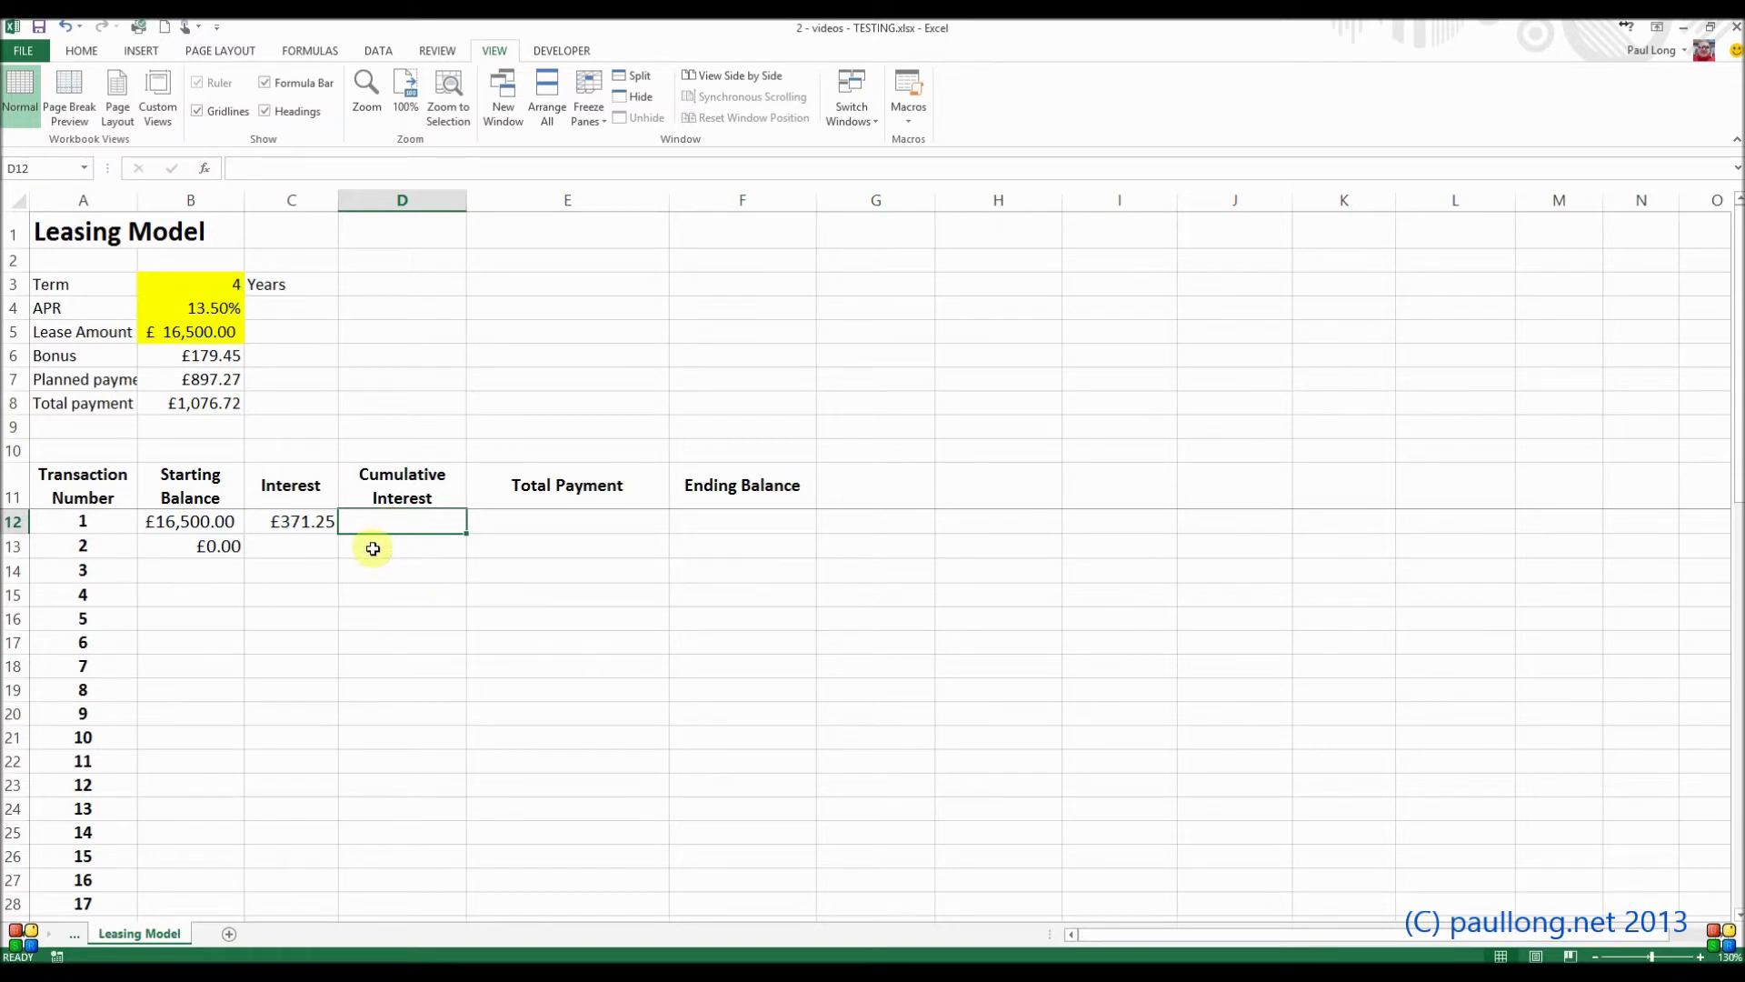
Enter cumulative interest formulas: D12 as =C12 and D13 as =C13+D12
type("=")
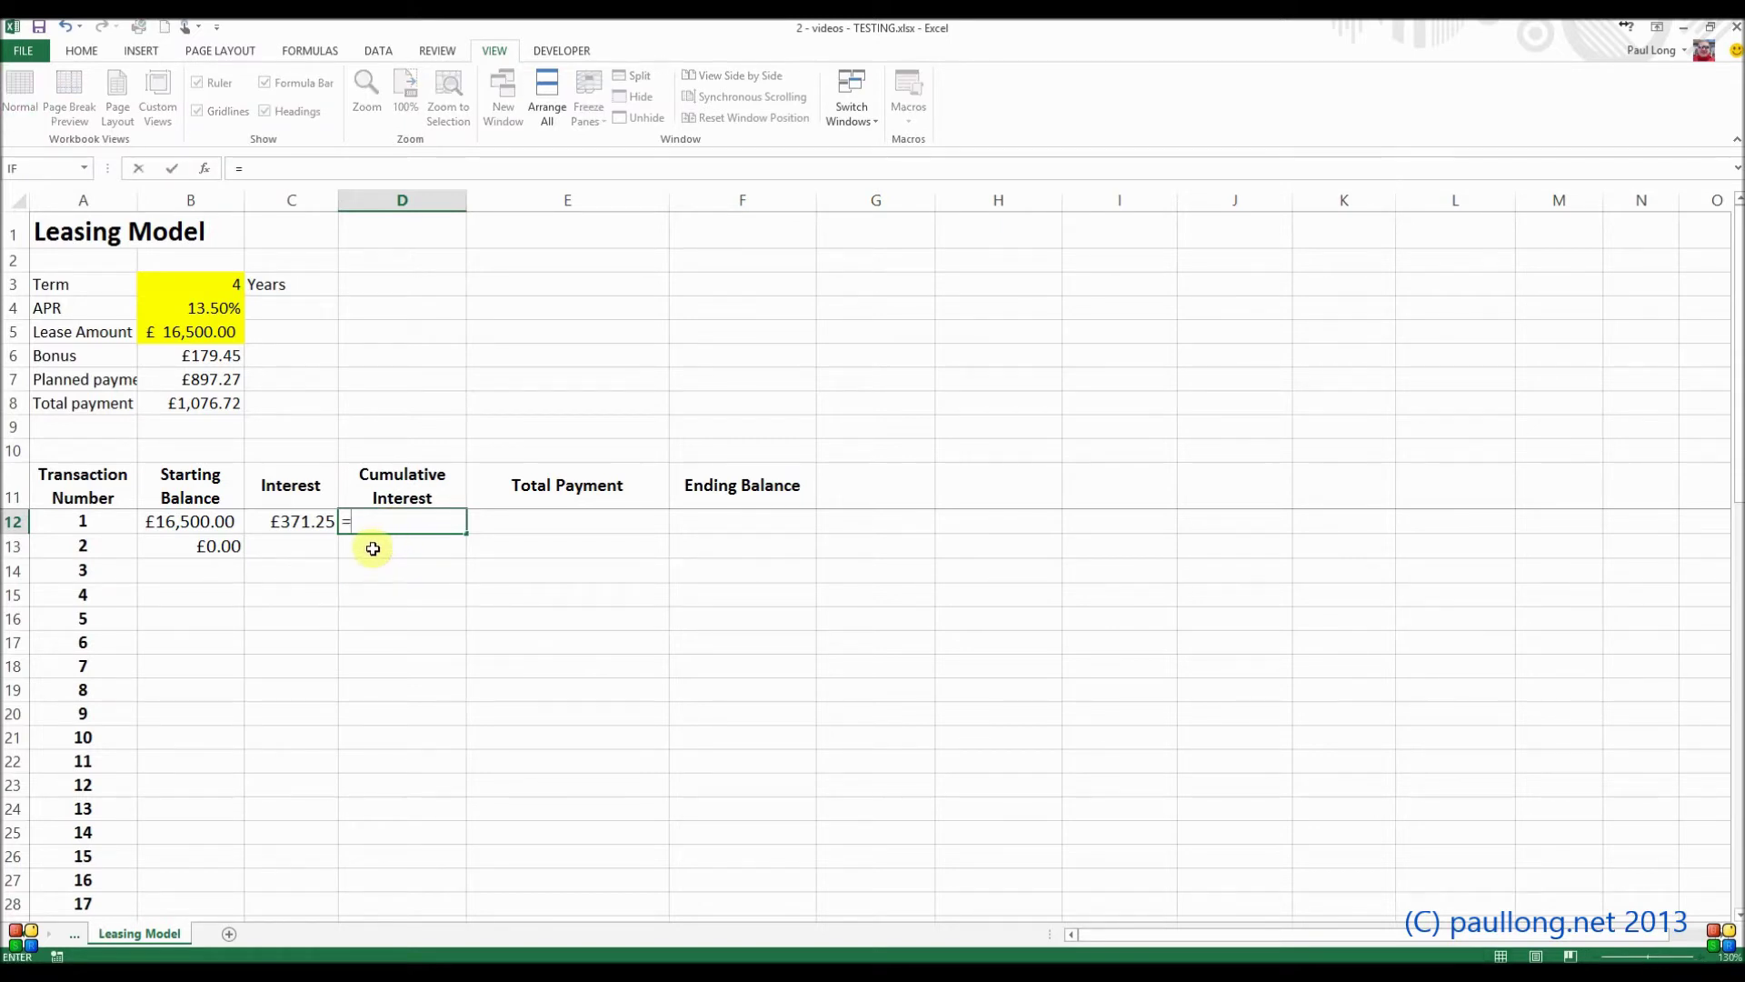
key("Left")
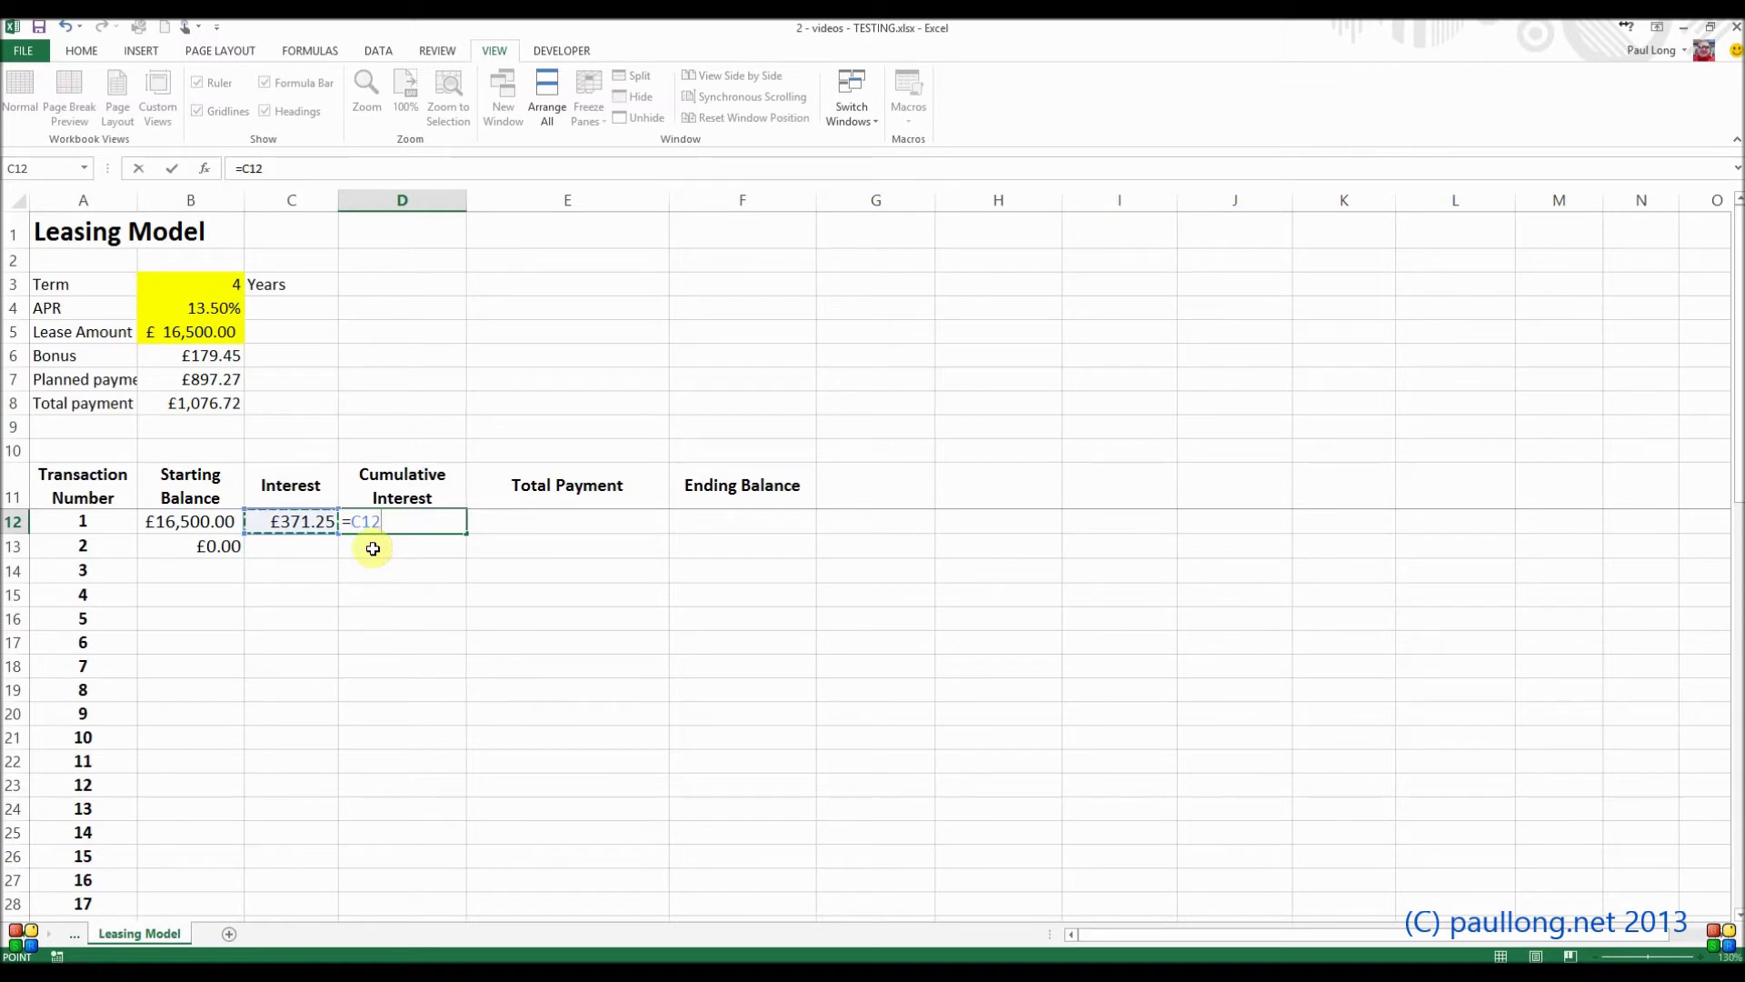
key("Return")
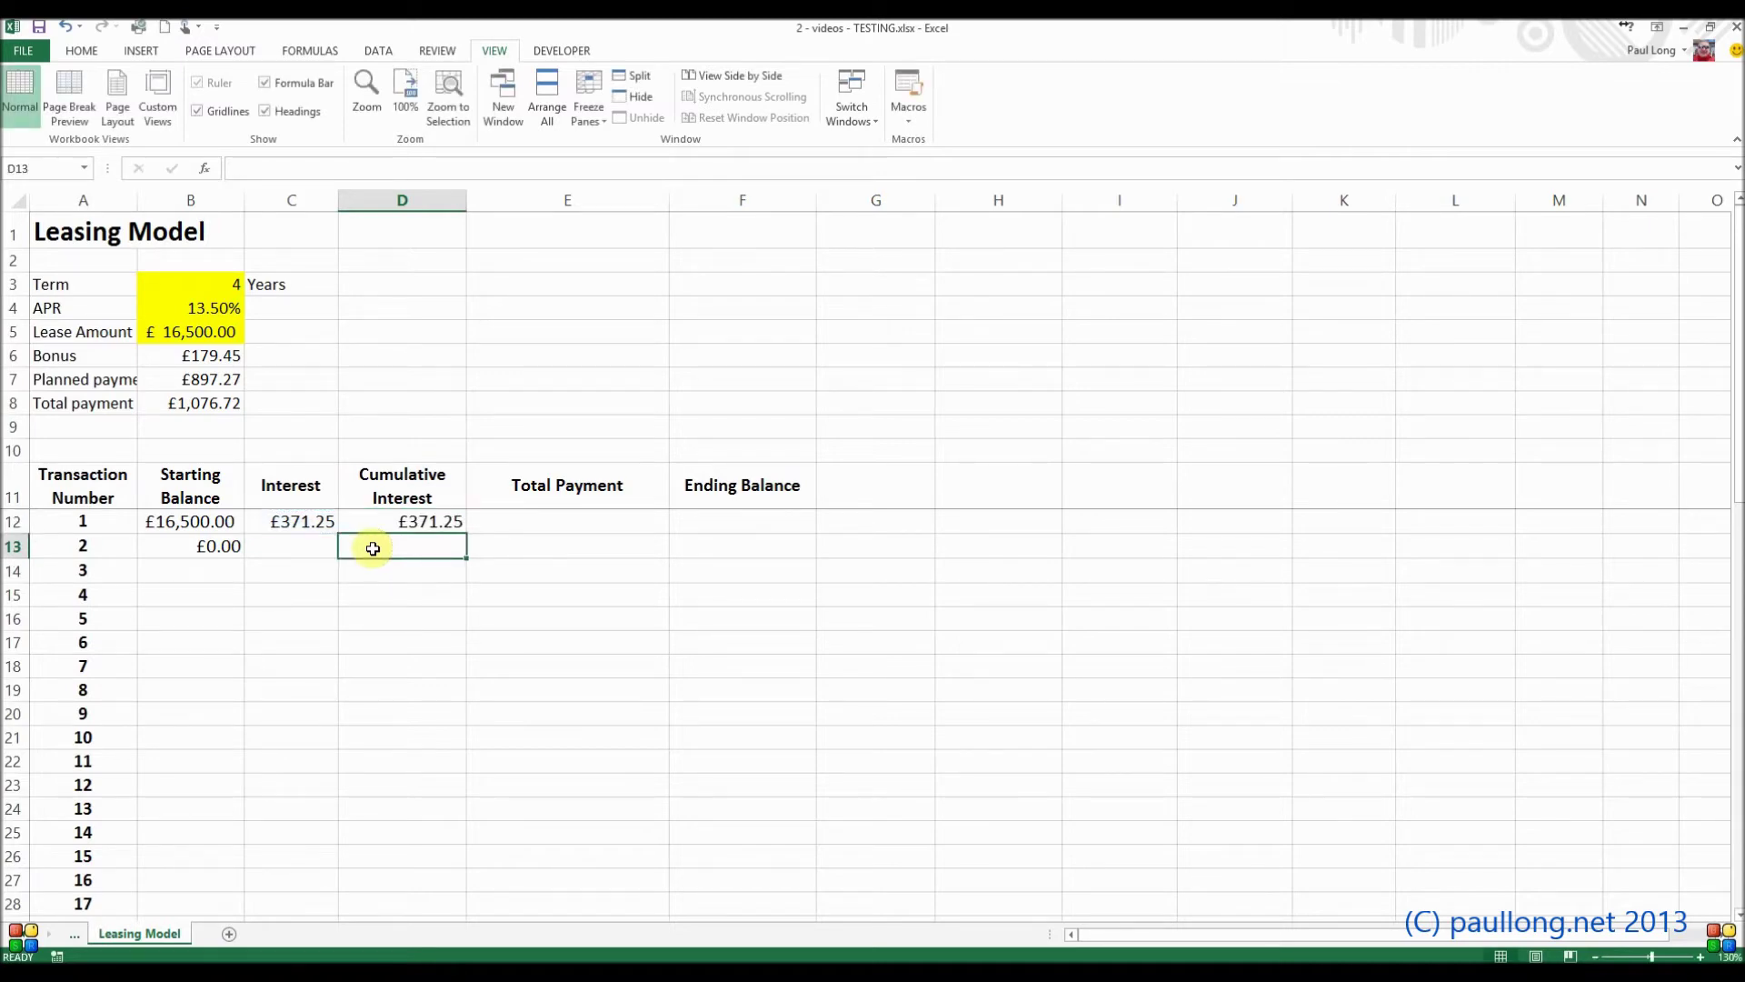
type("=")
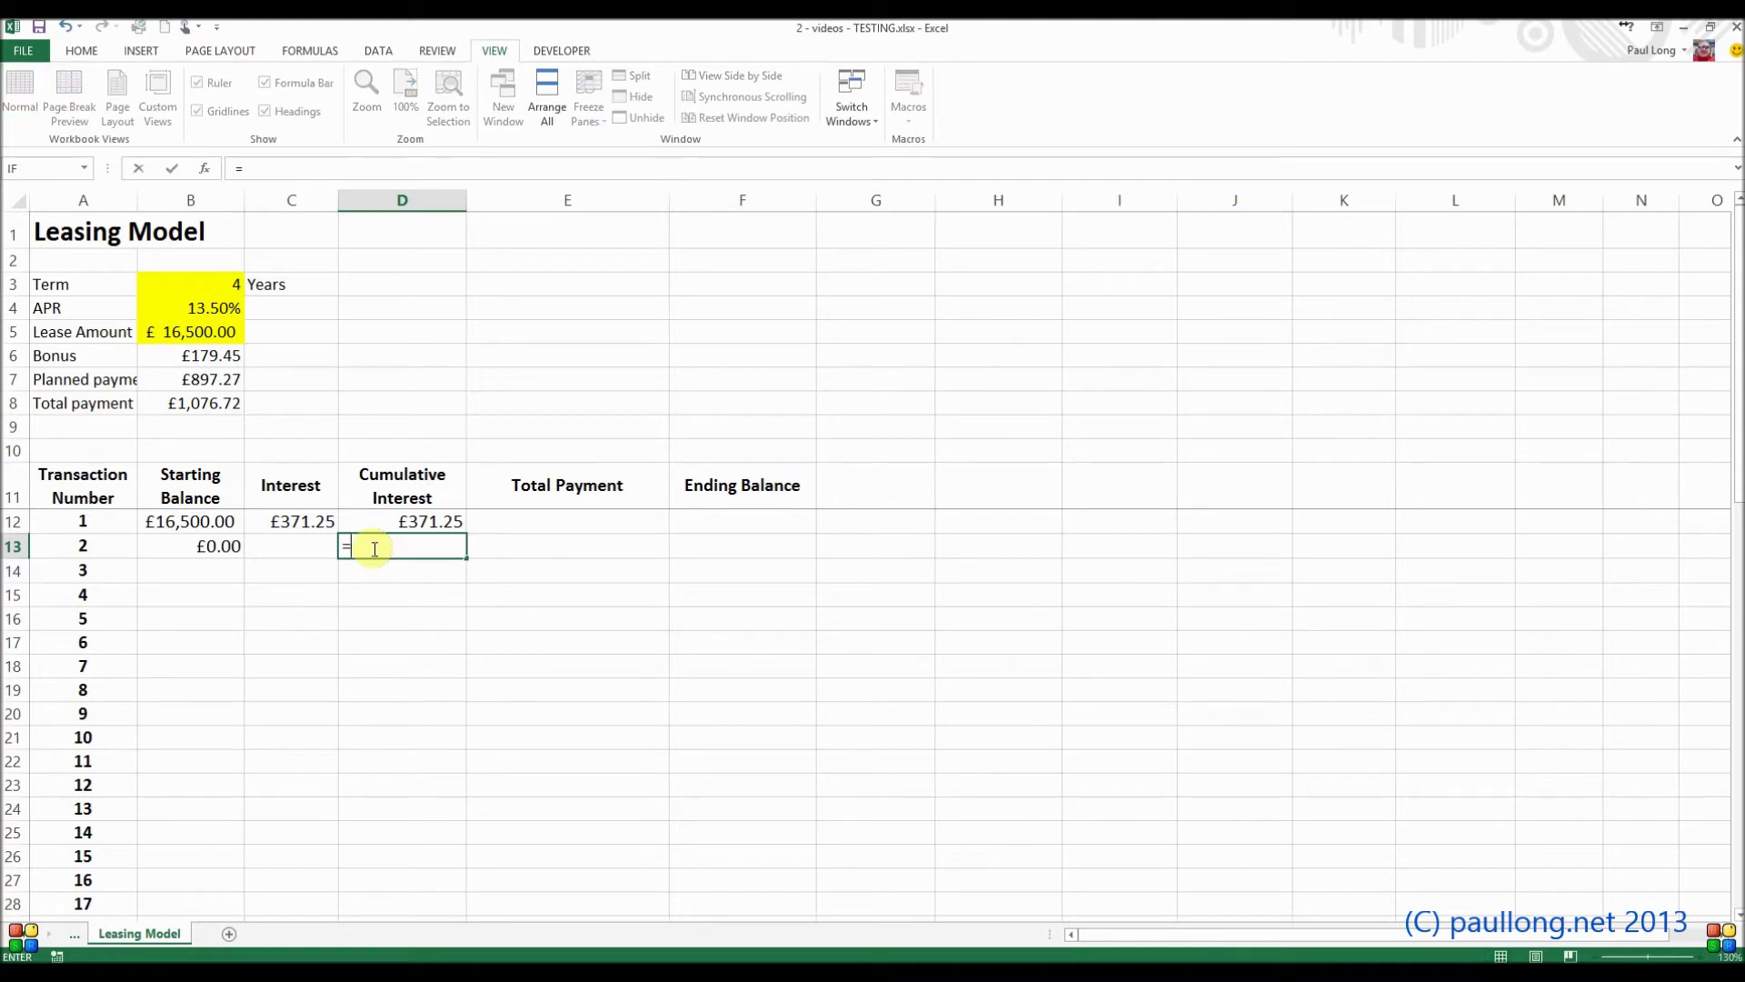
key("Left")
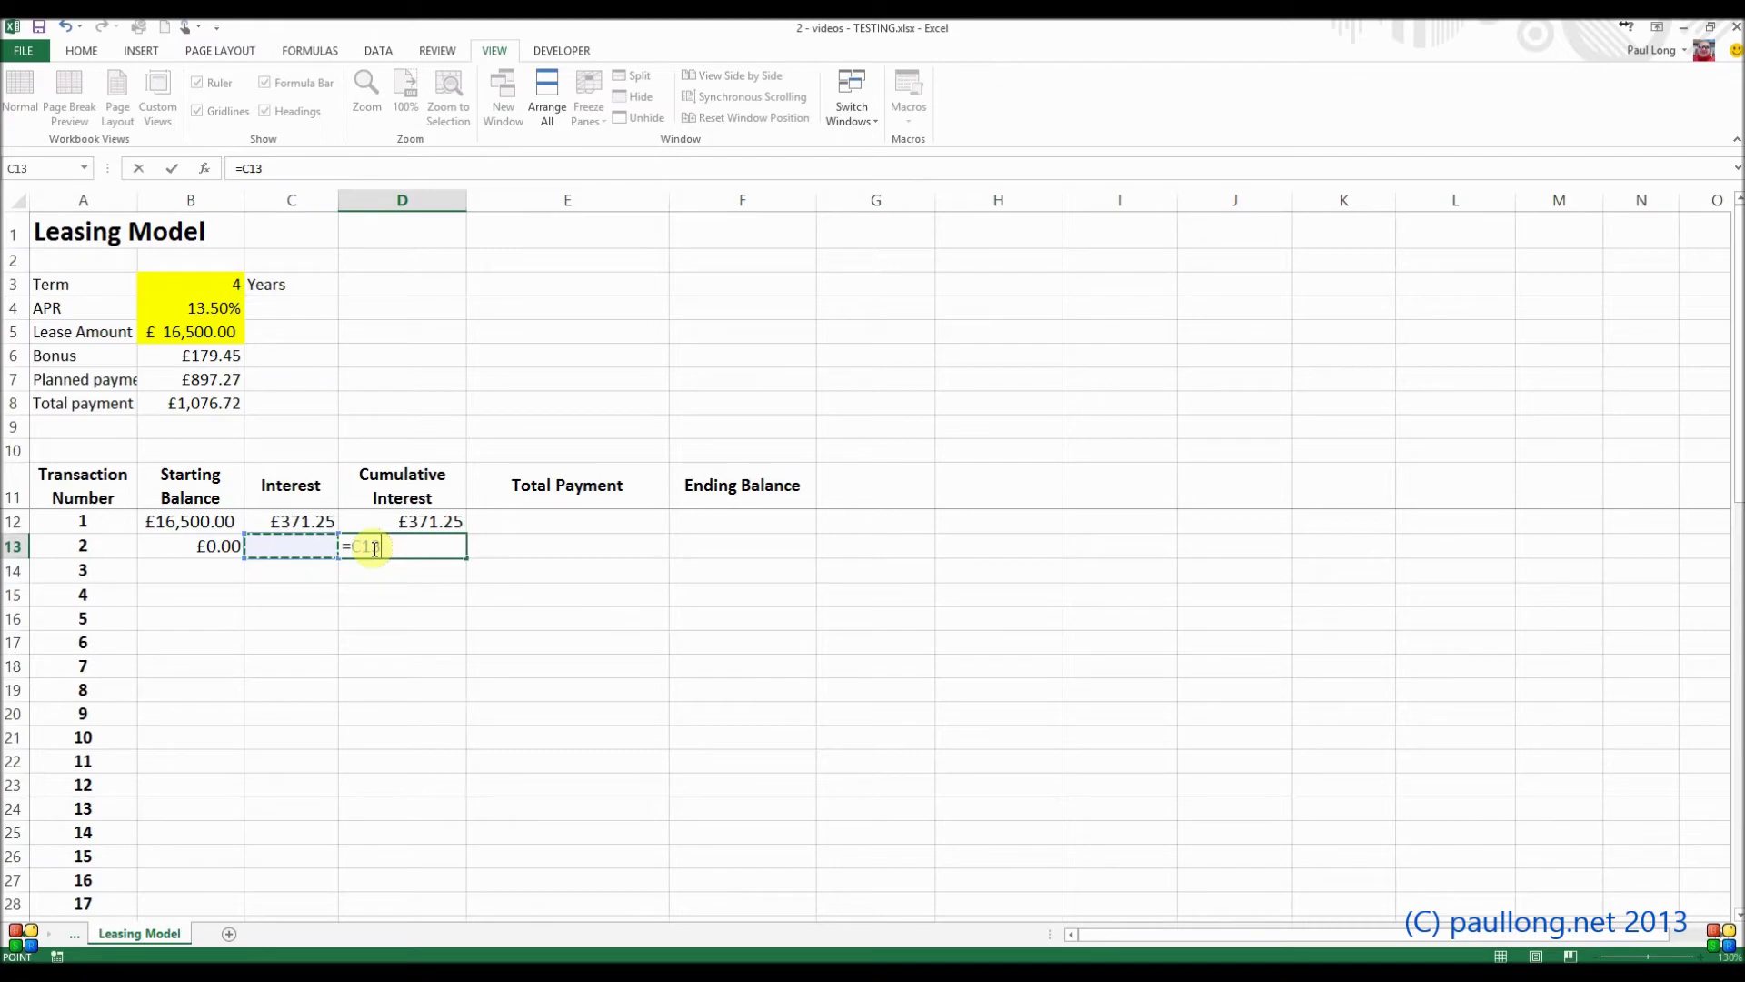
type("+")
key("Up")
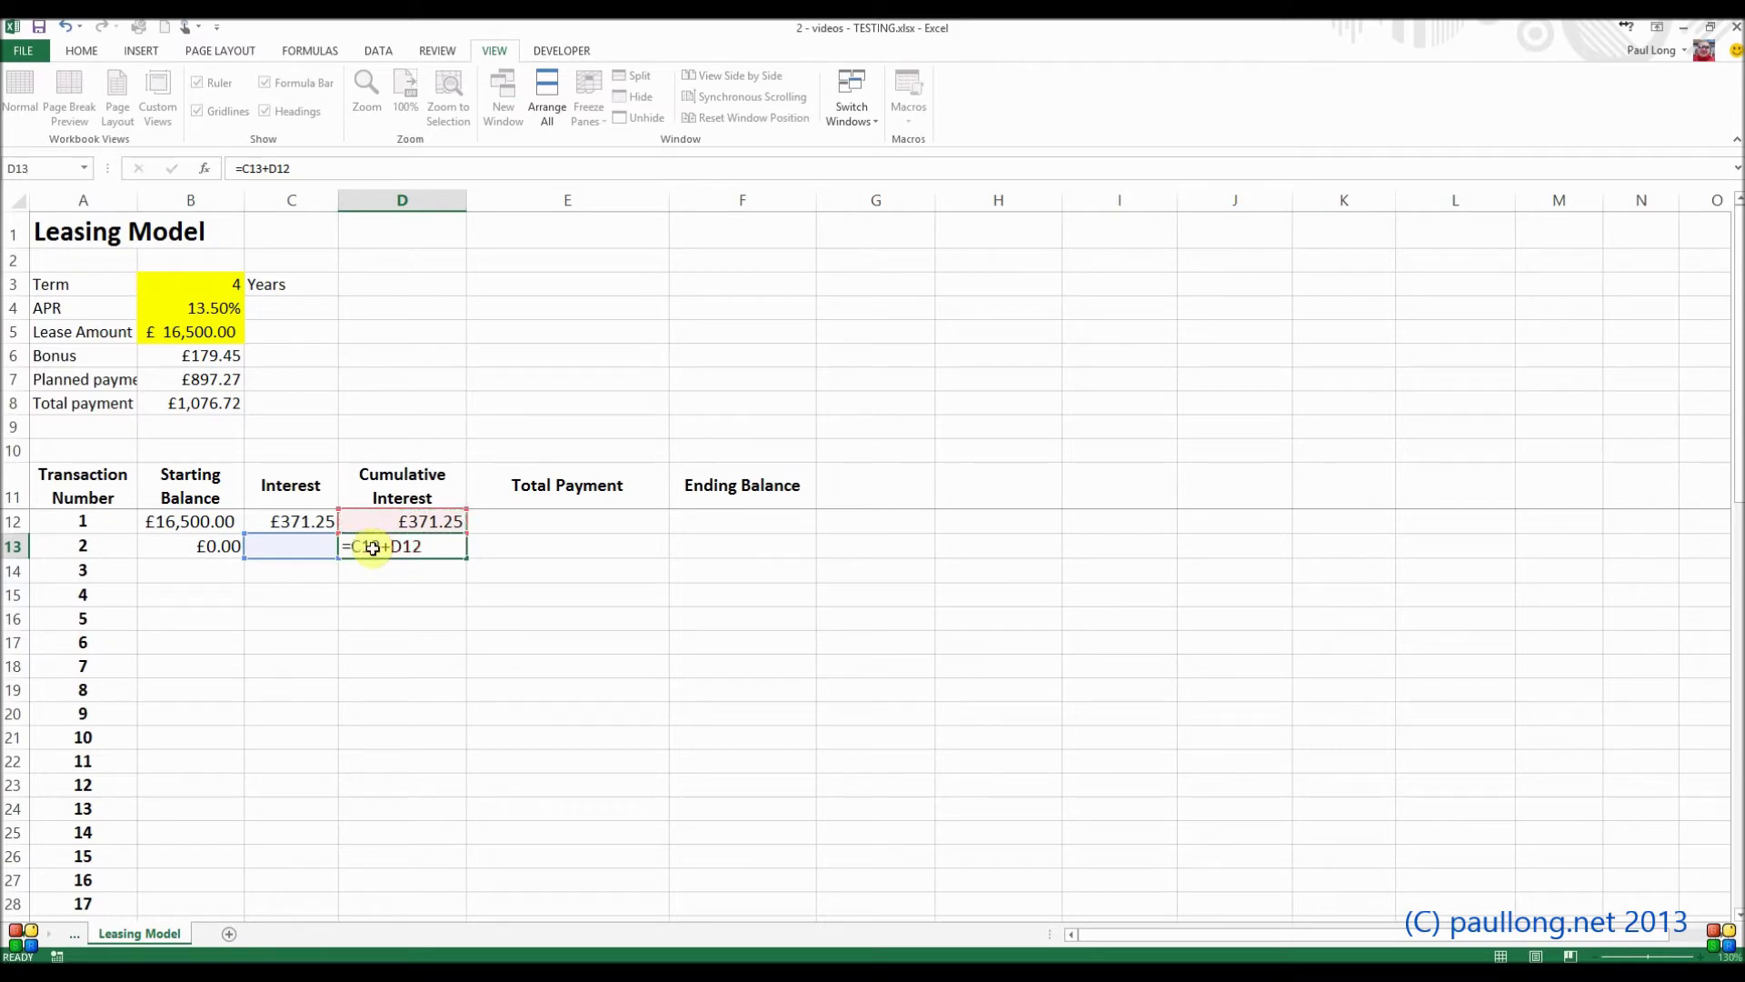
key("Return")
Copy the C12 interest formula down into C13 and check D12's formula
left_click(292, 521)
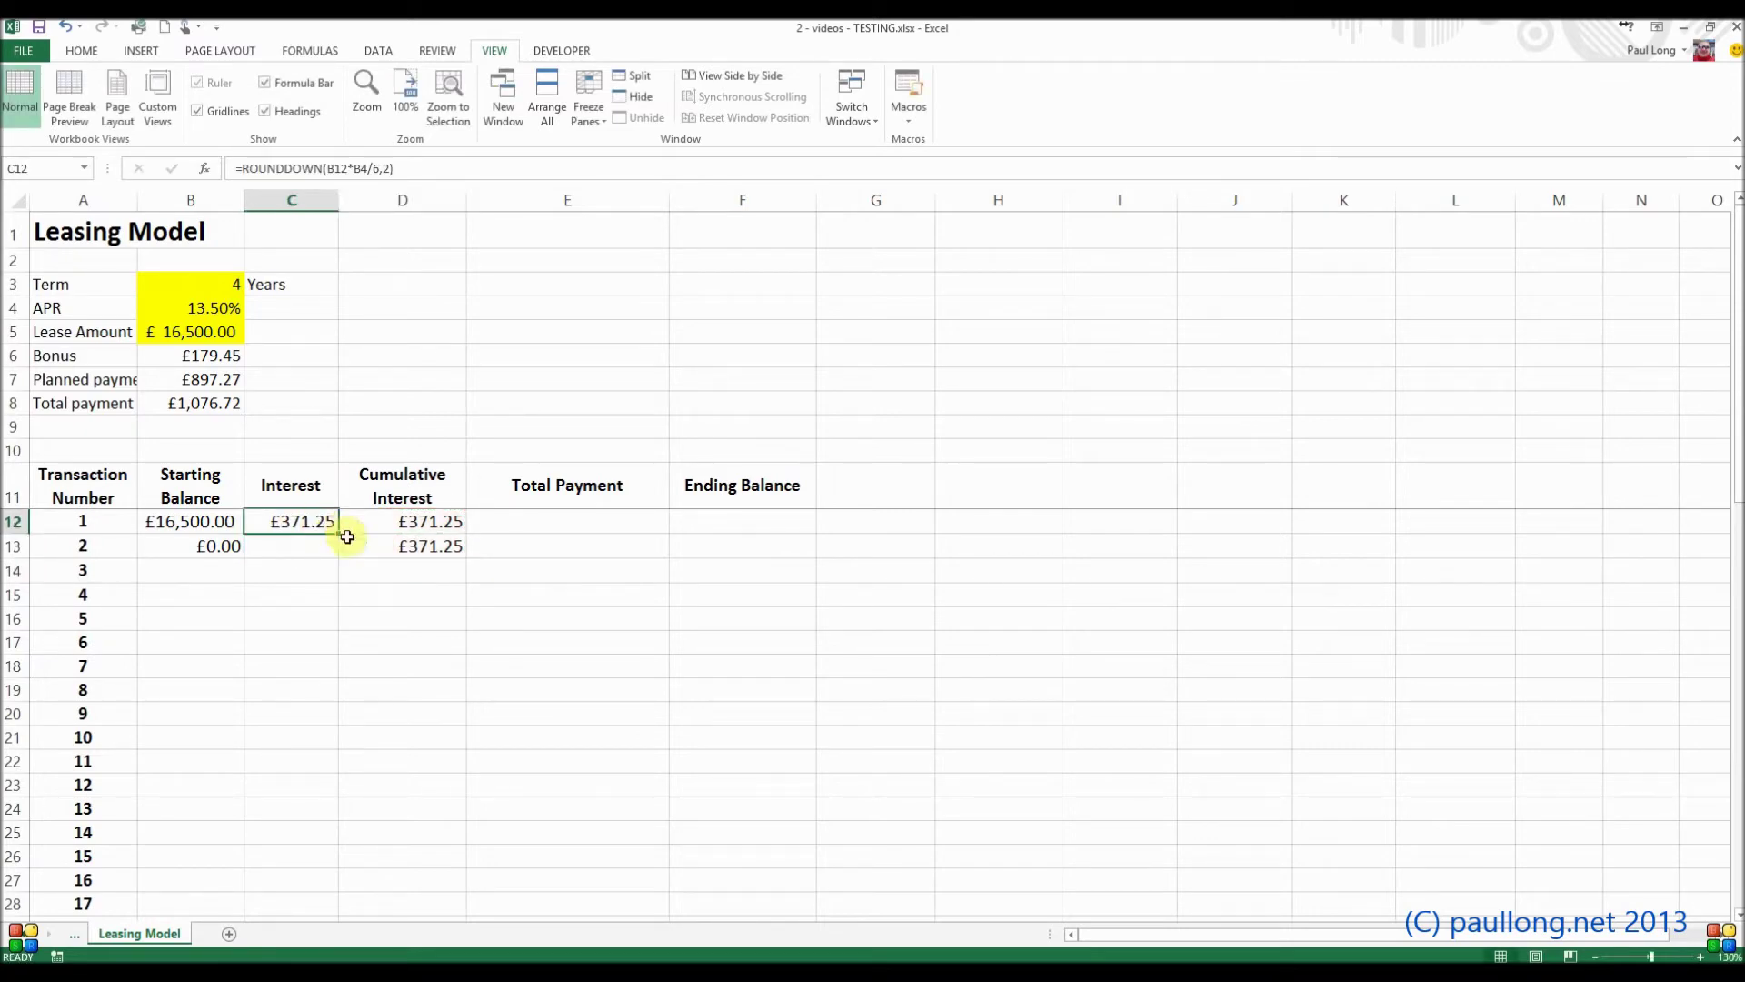
left_click_drag(338, 533, 341, 564)
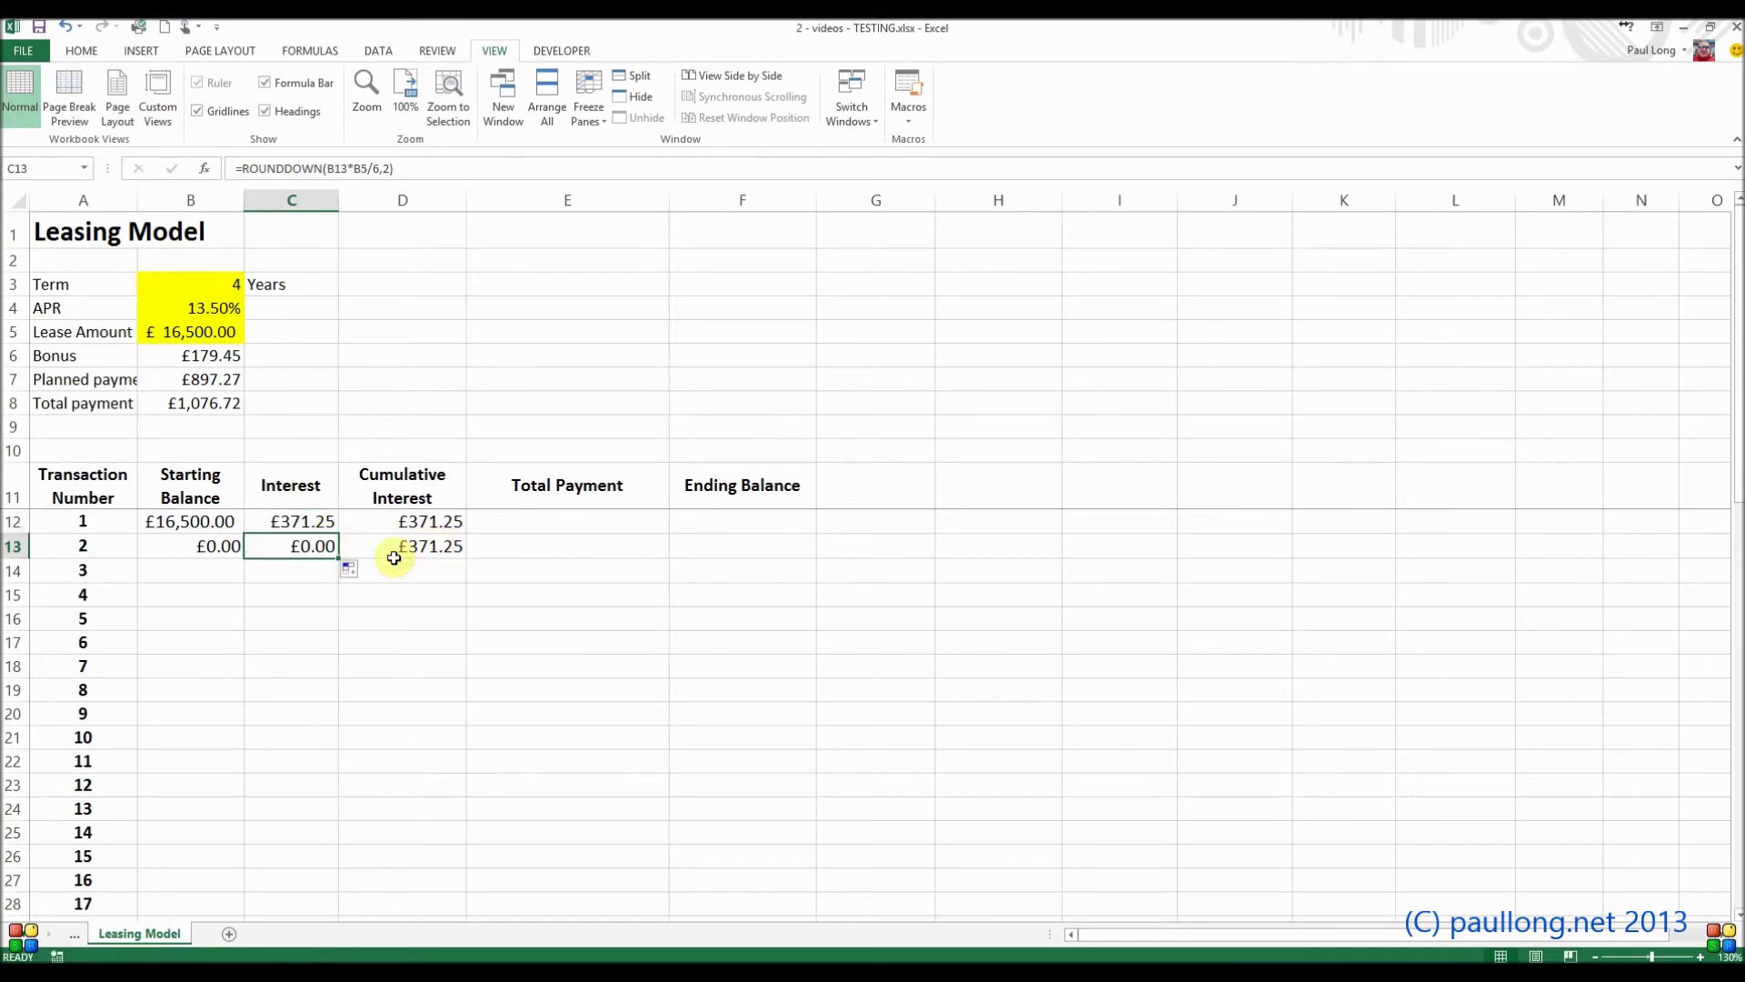
left_click(426, 523)
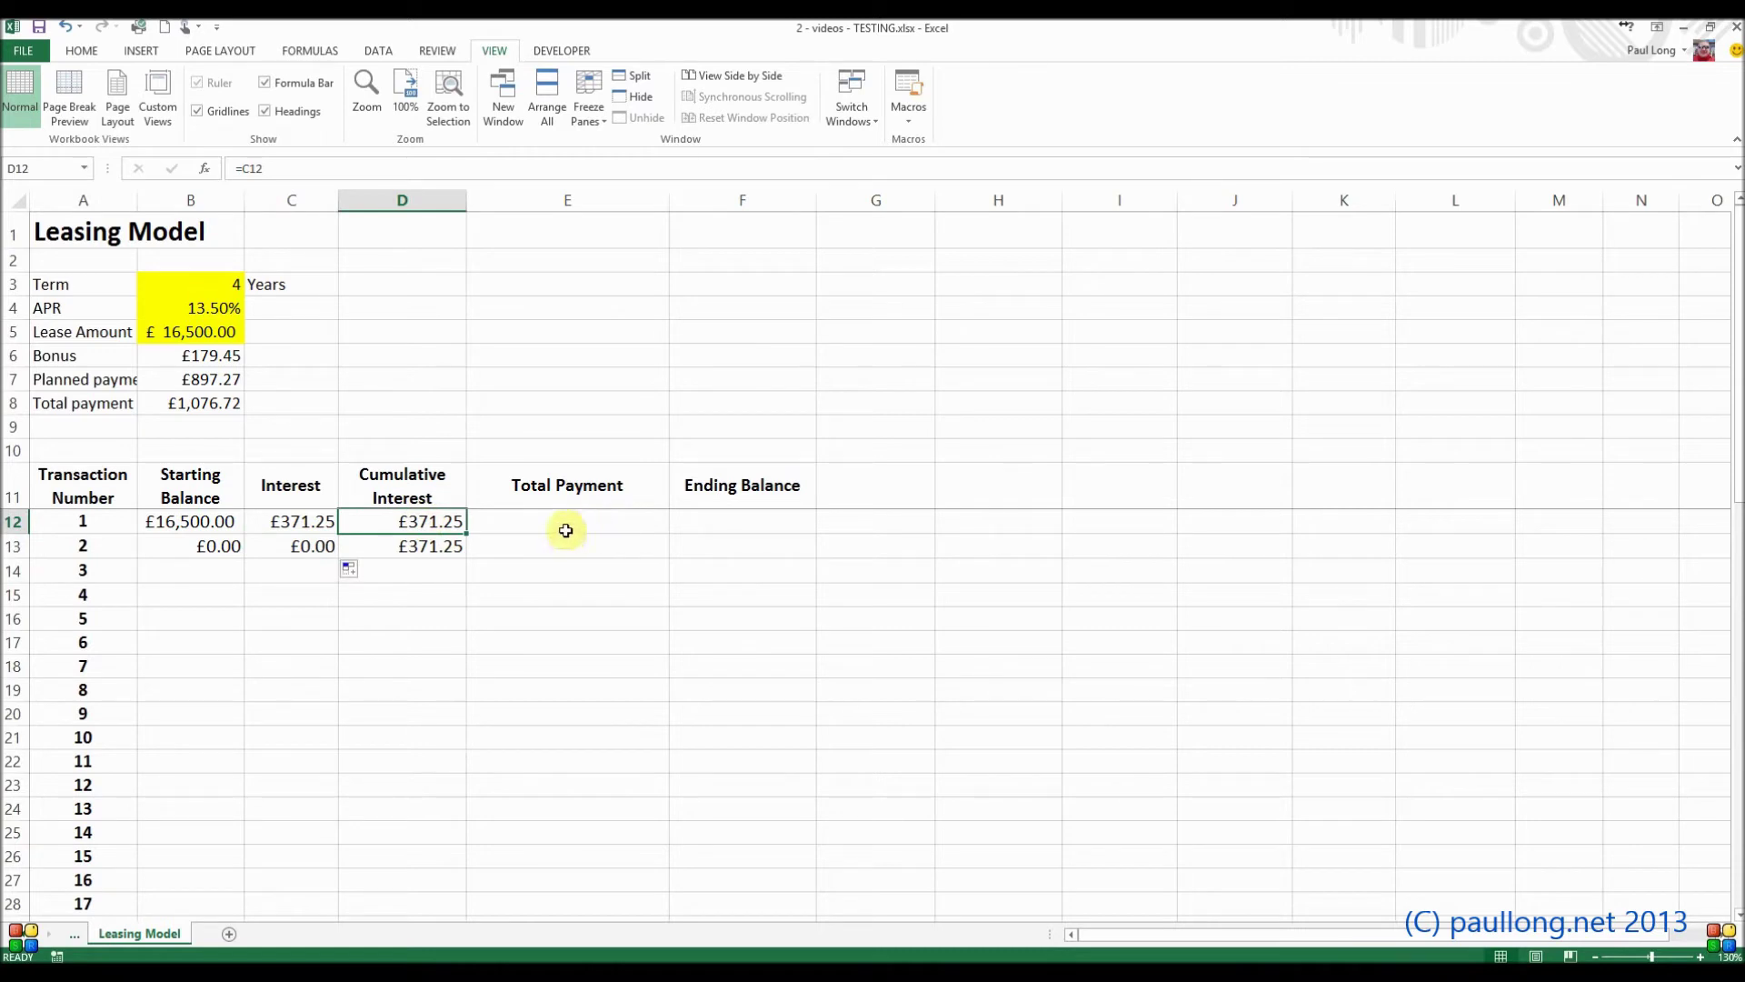
Enter =B12+C12-E12 in F12, giving a first ending balance of £16,871.25
left_click(725, 523)
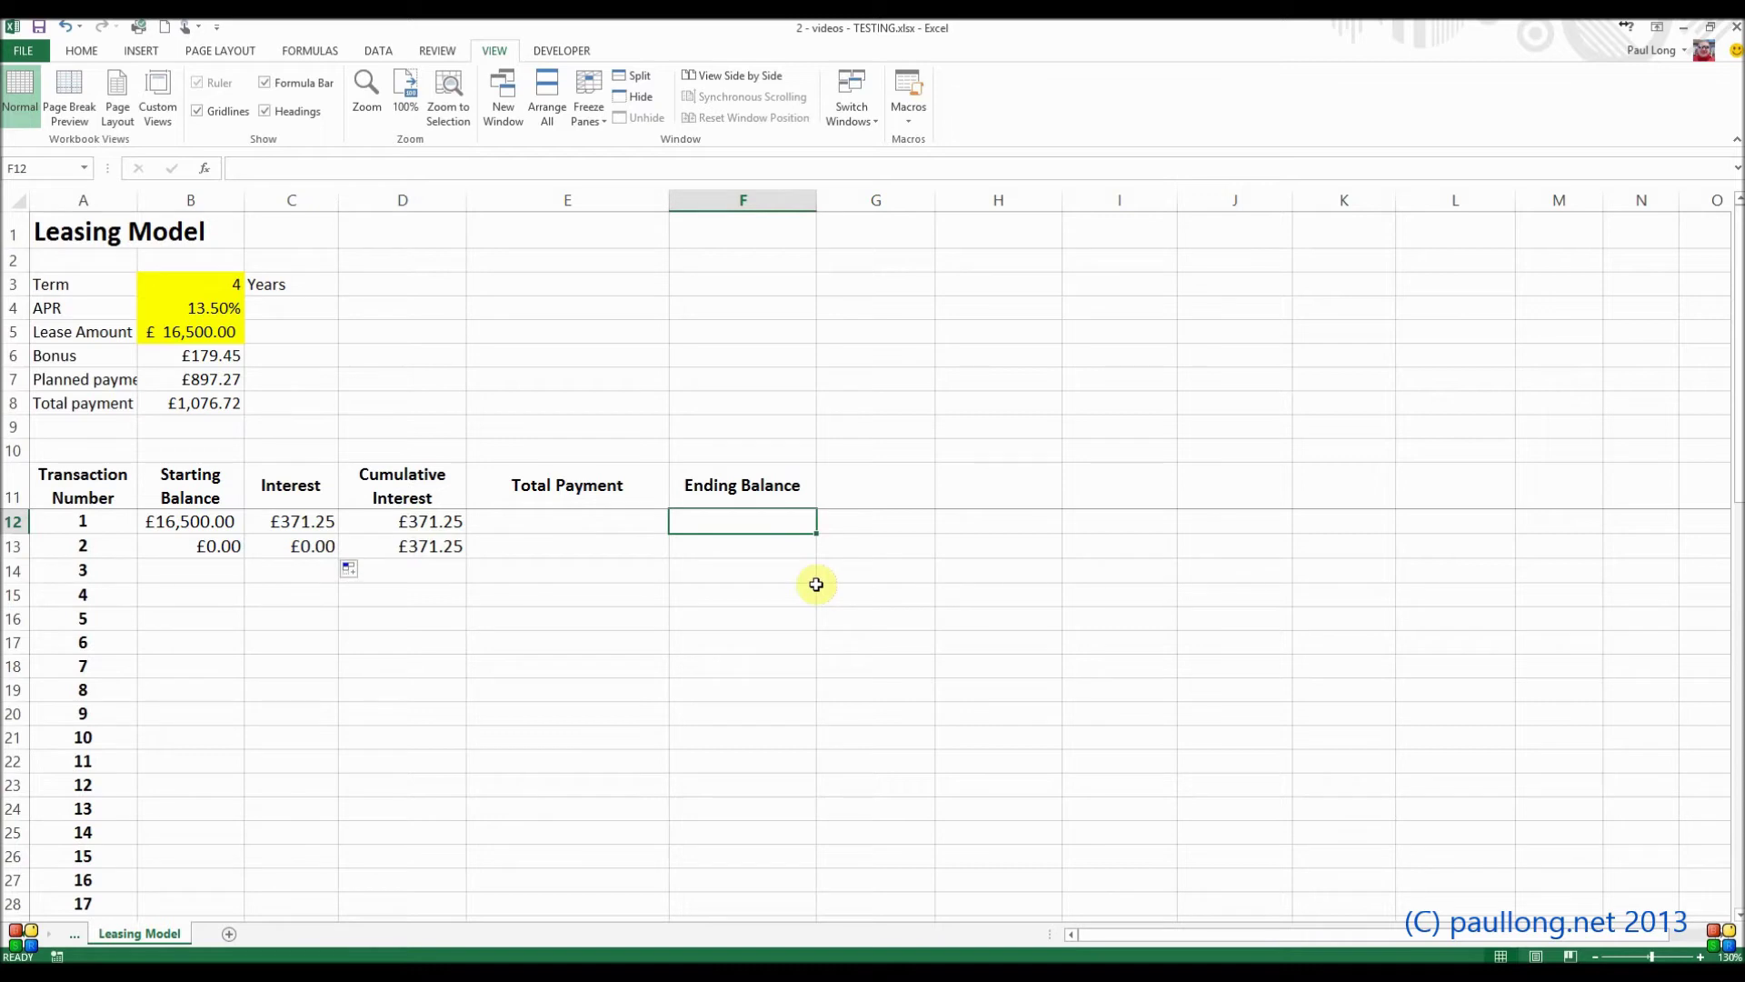
type("=")
left_click(190, 523)
type("+")
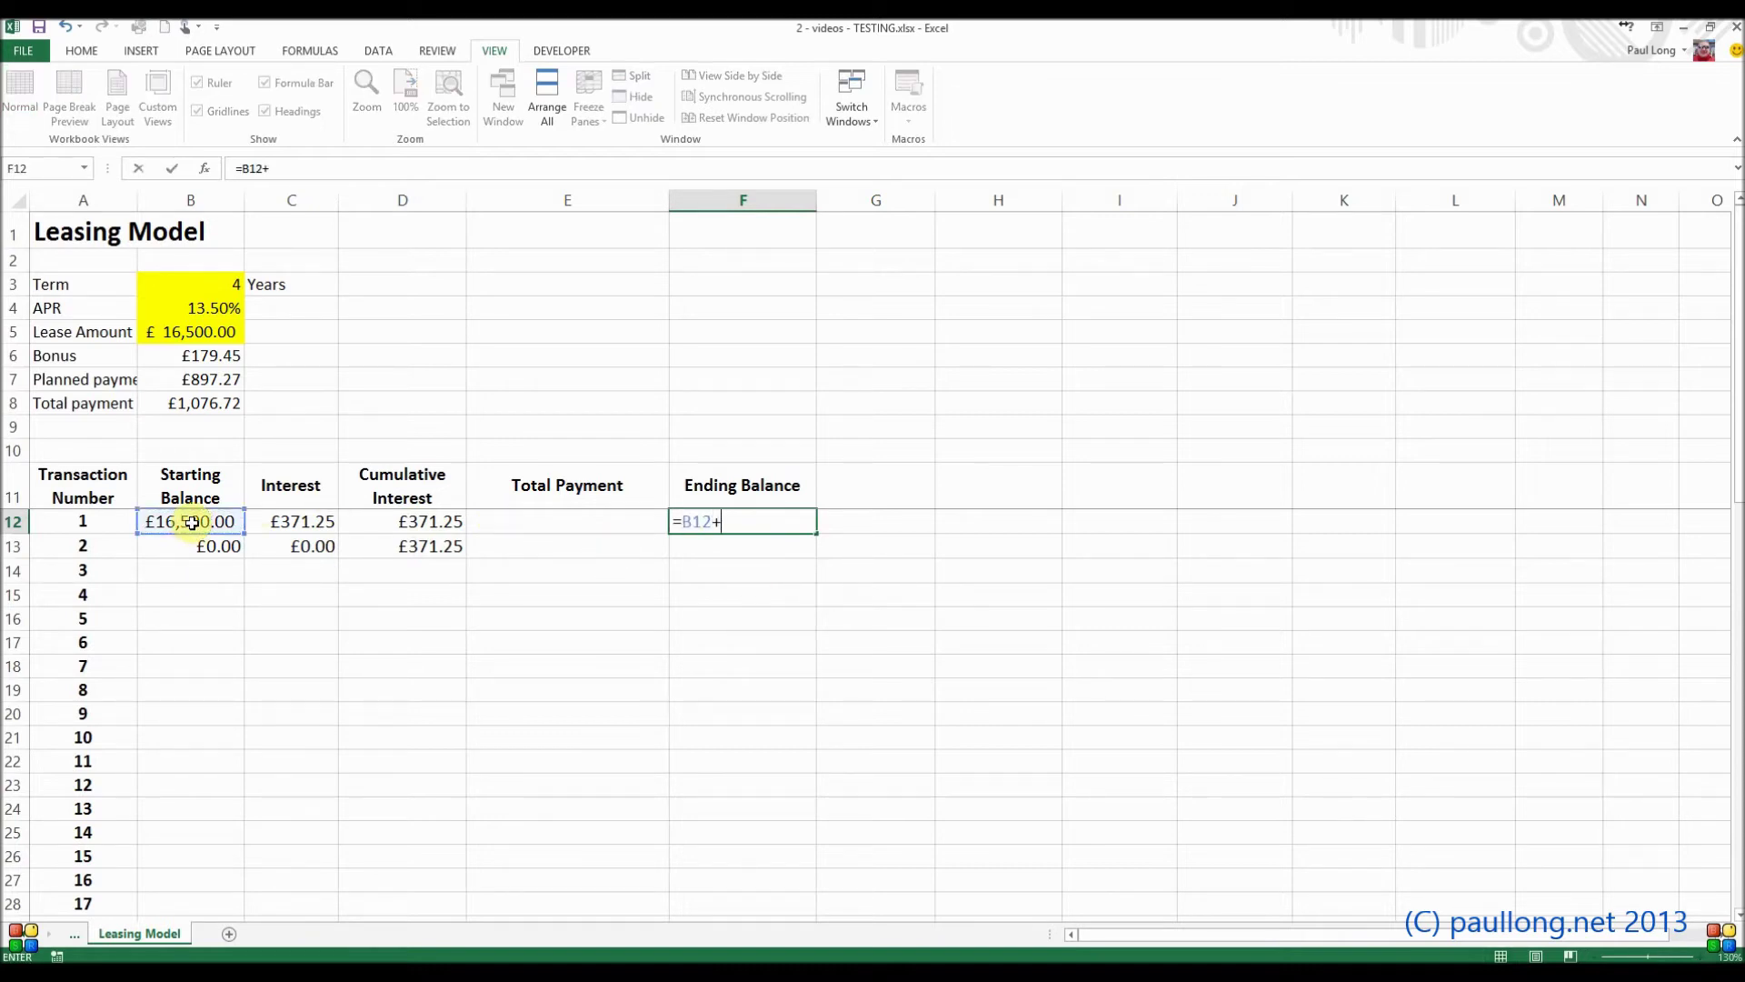
left_click(277, 517)
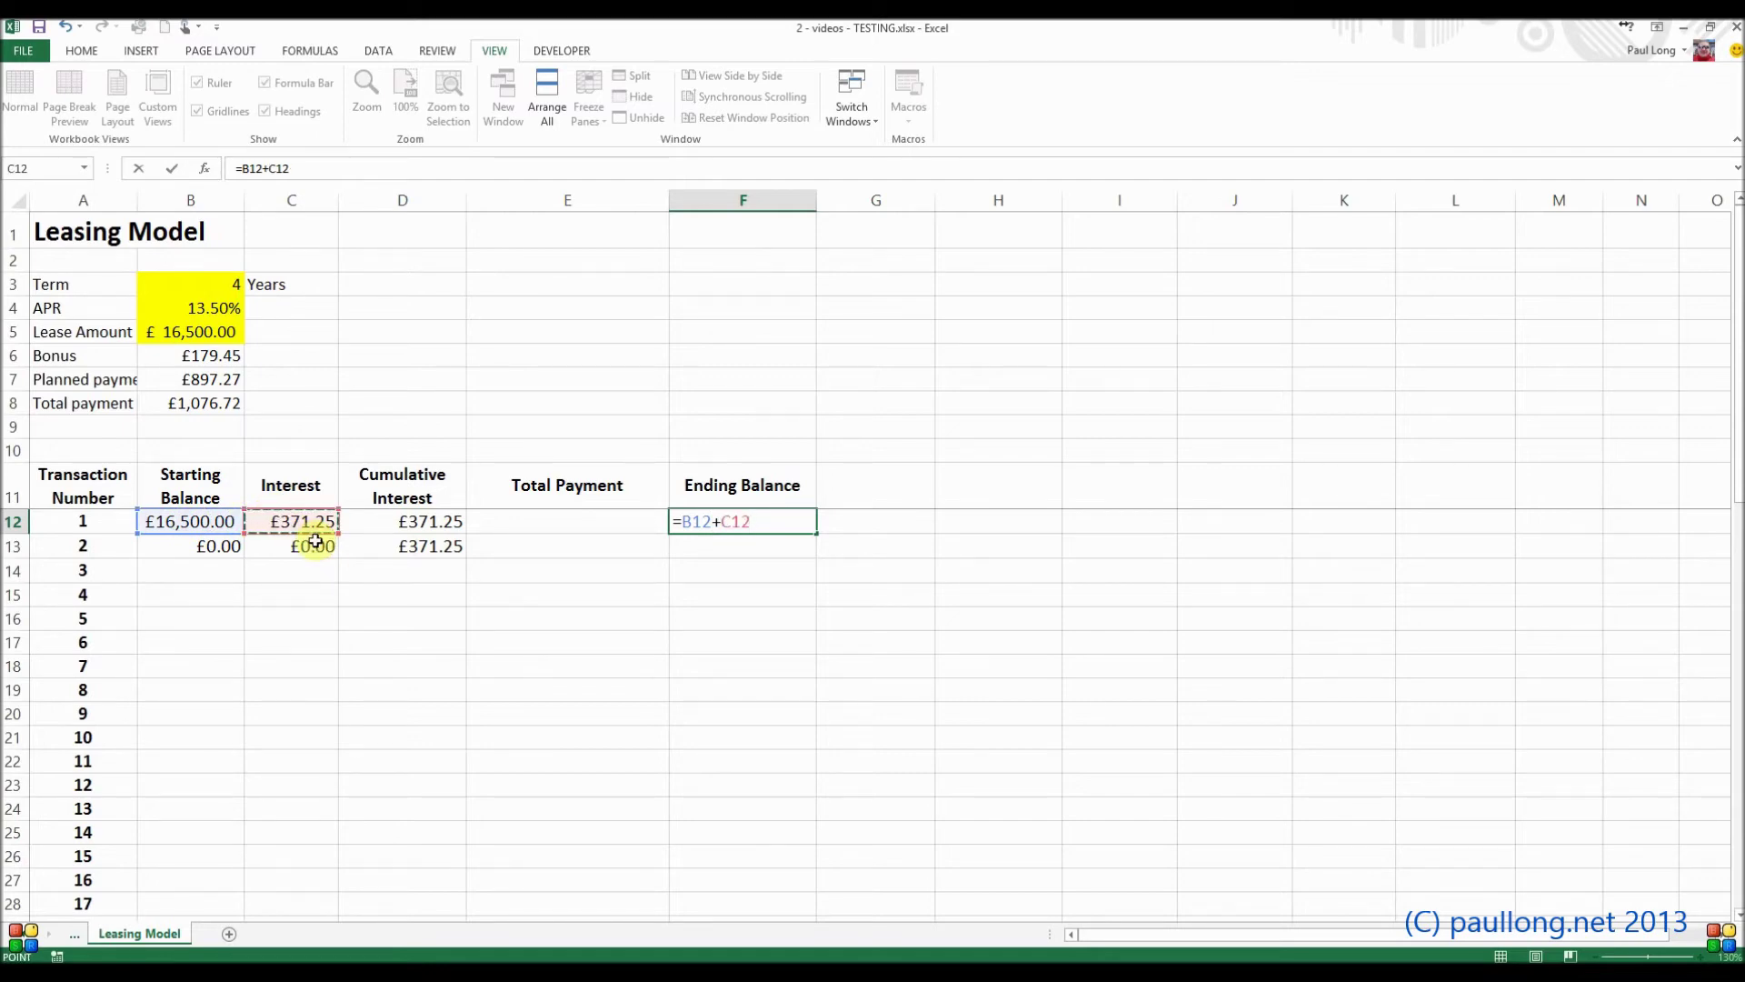
type("-")
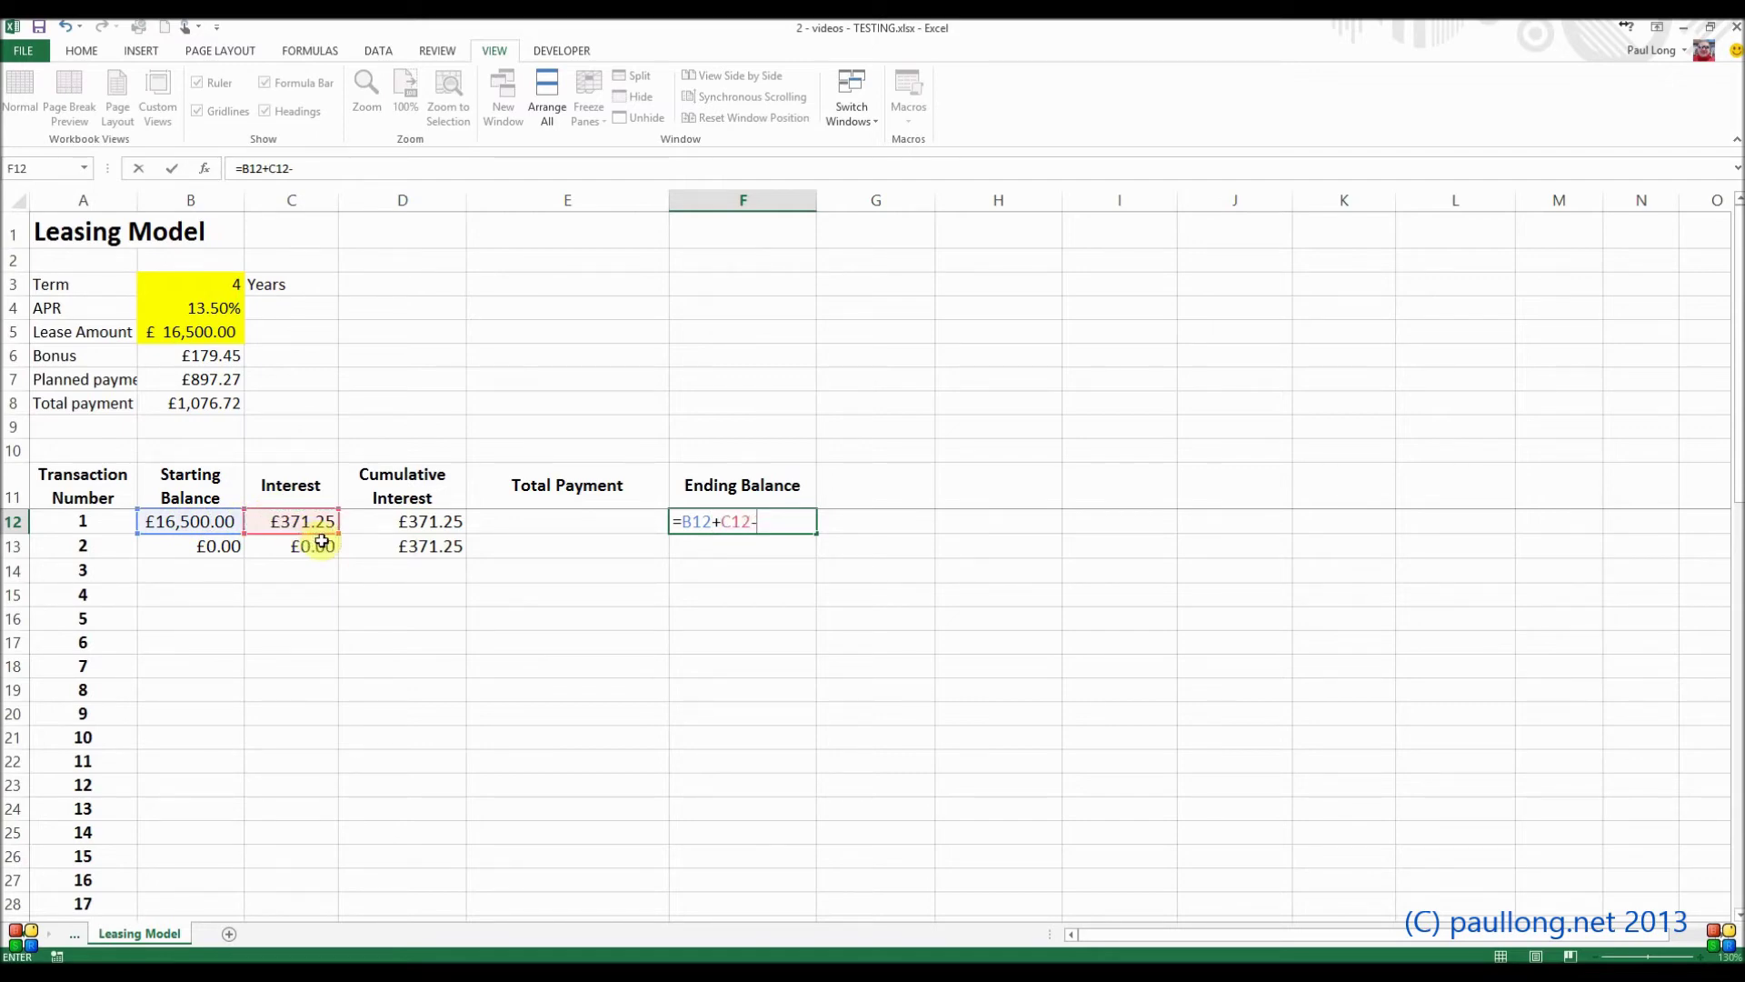
left_click(518, 523)
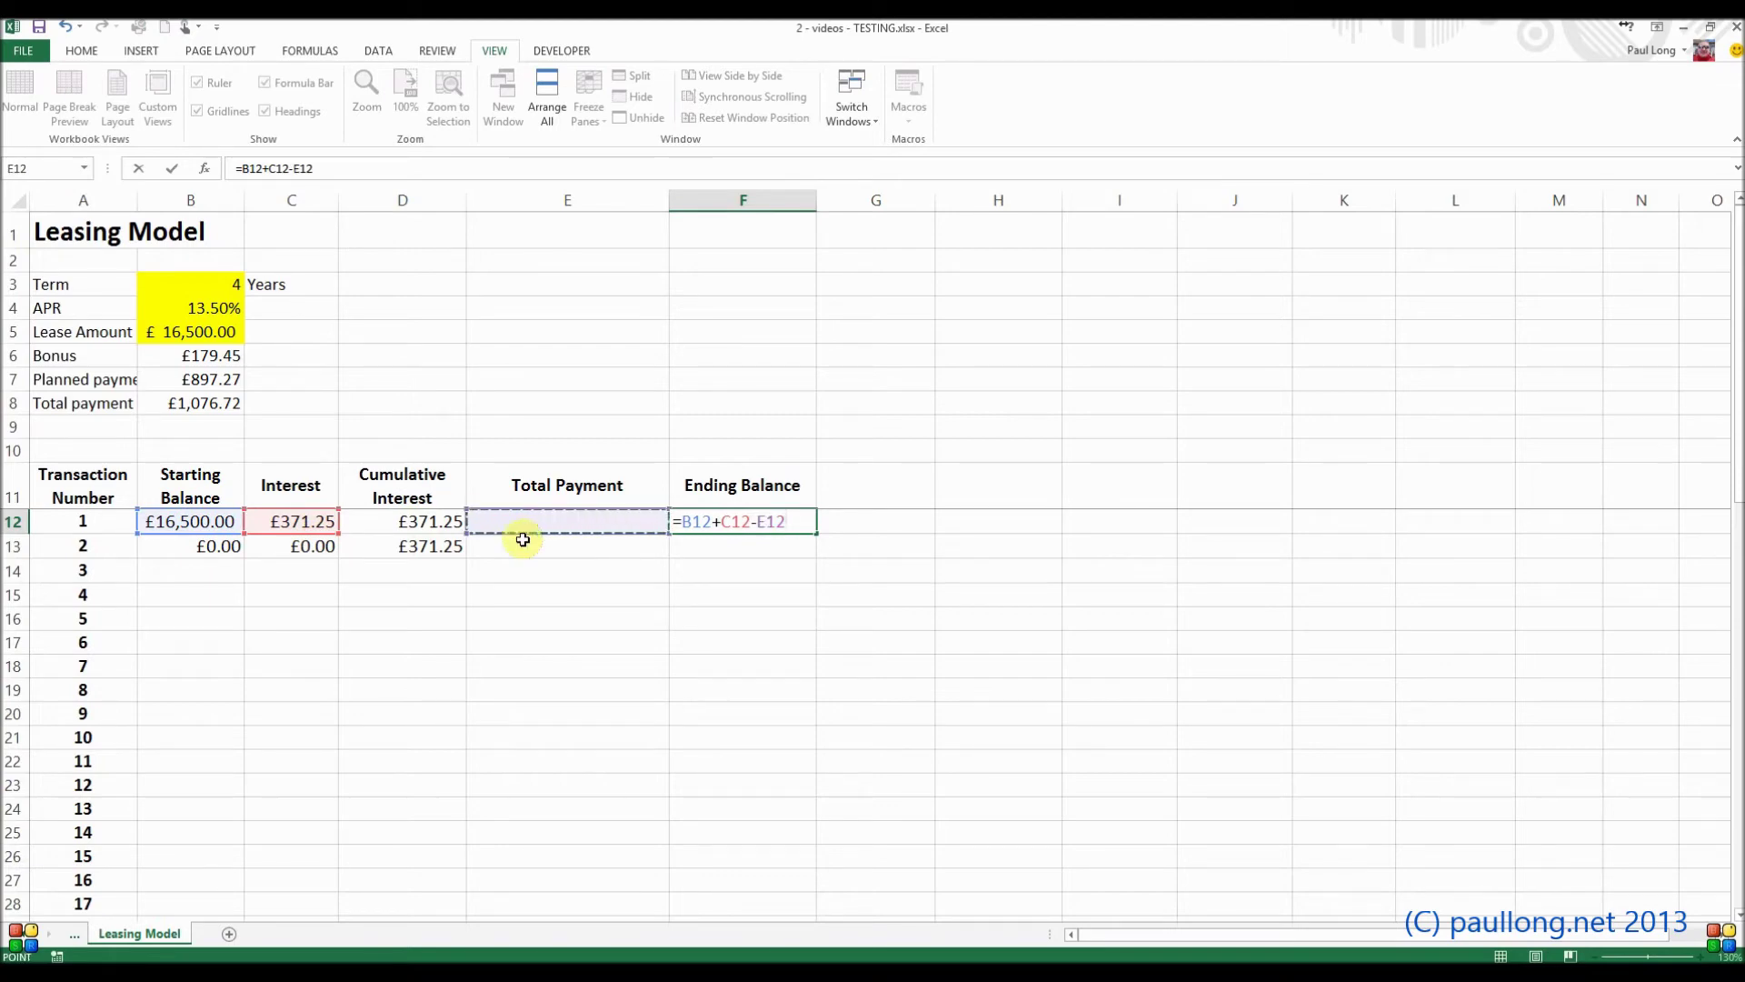
key("Return")
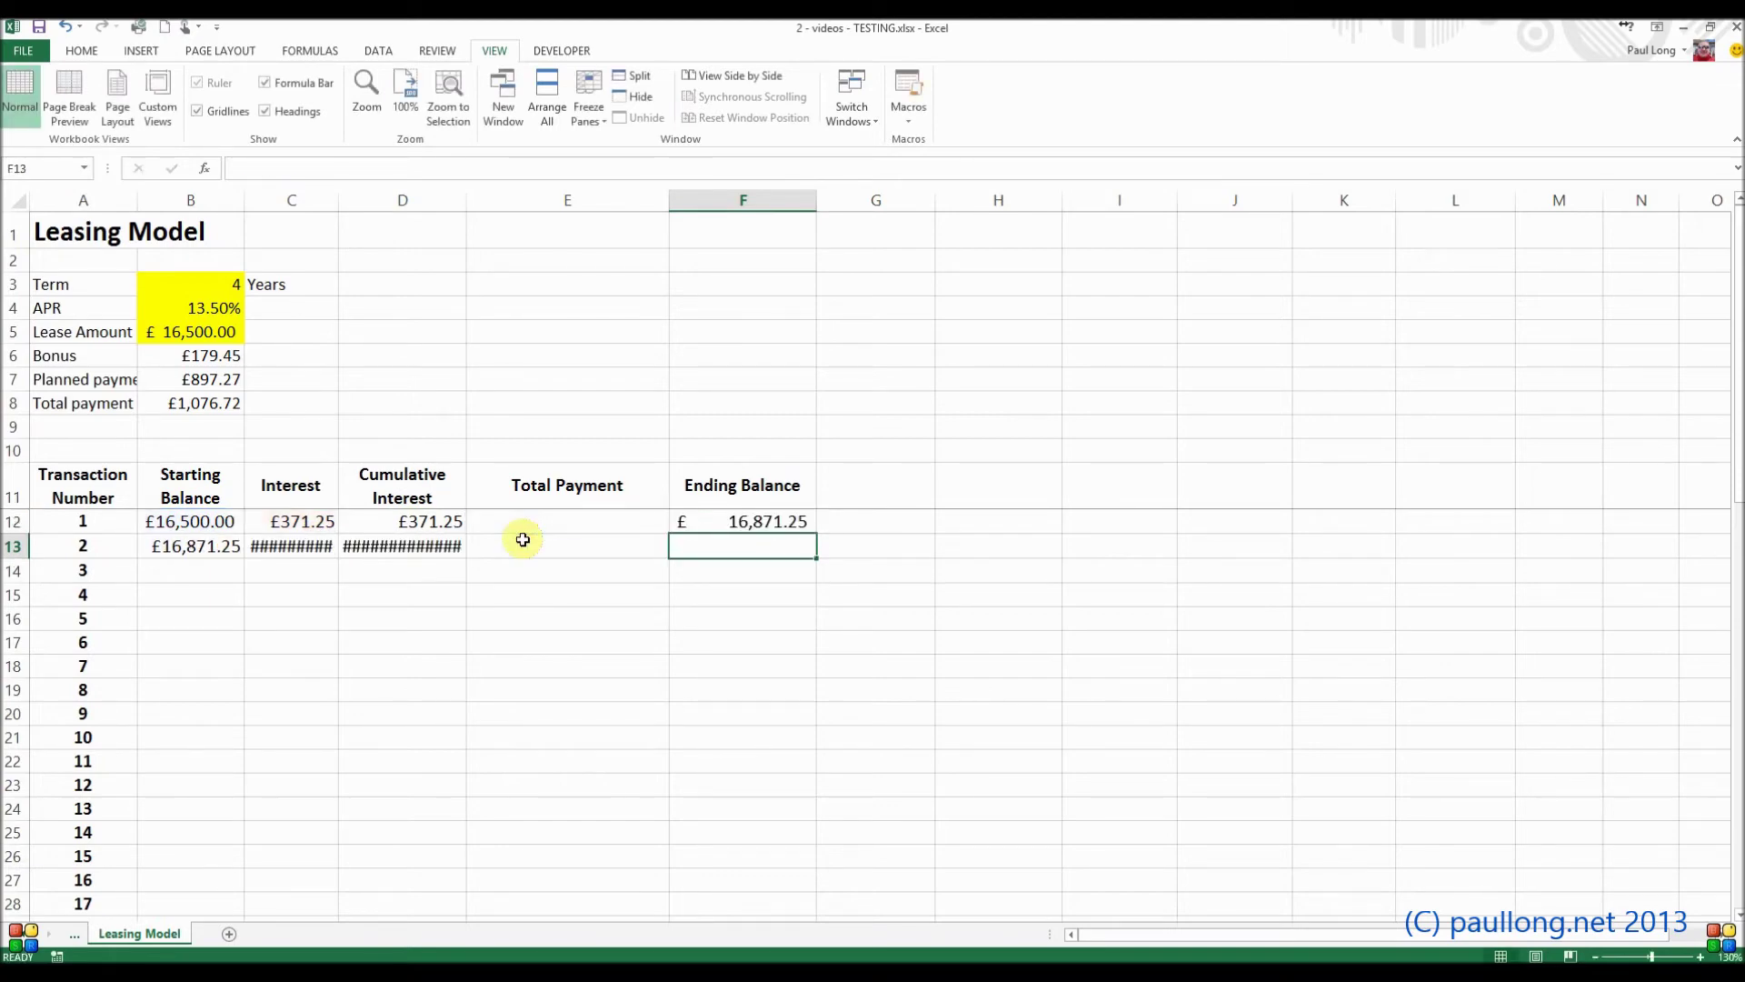
AutoFit the Cumulative Interest and Interest columns to their contents
double_click(468, 202)
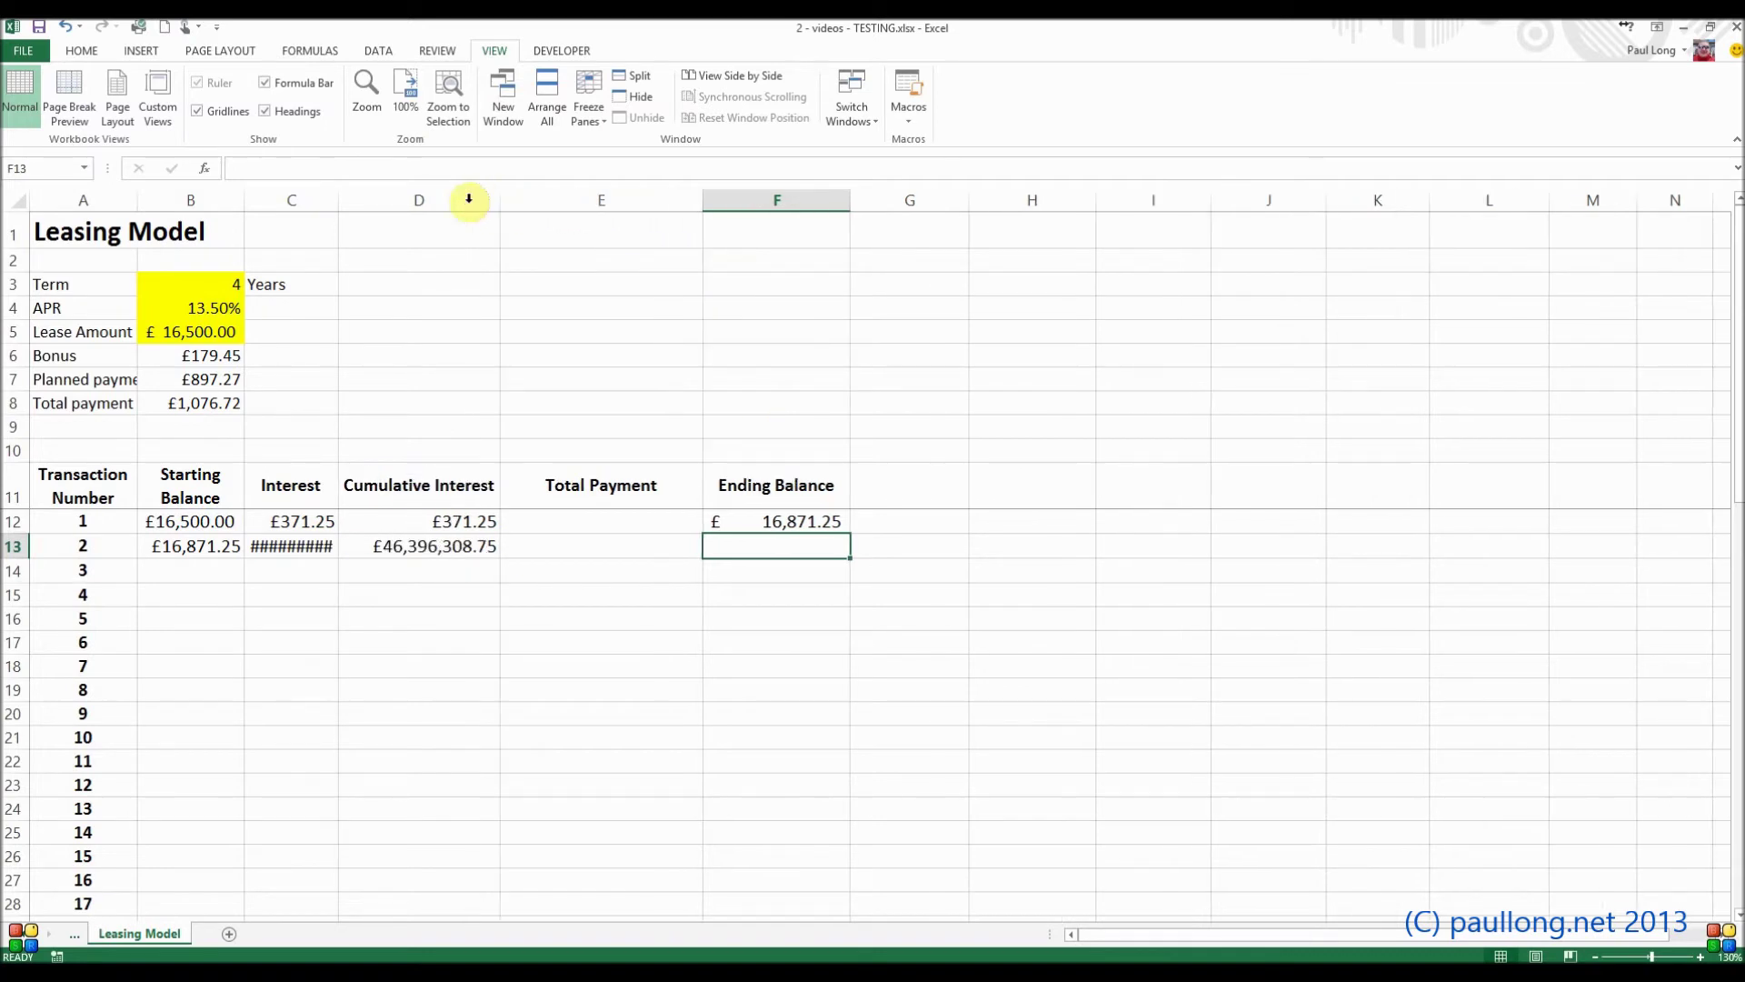
double_click(335, 197)
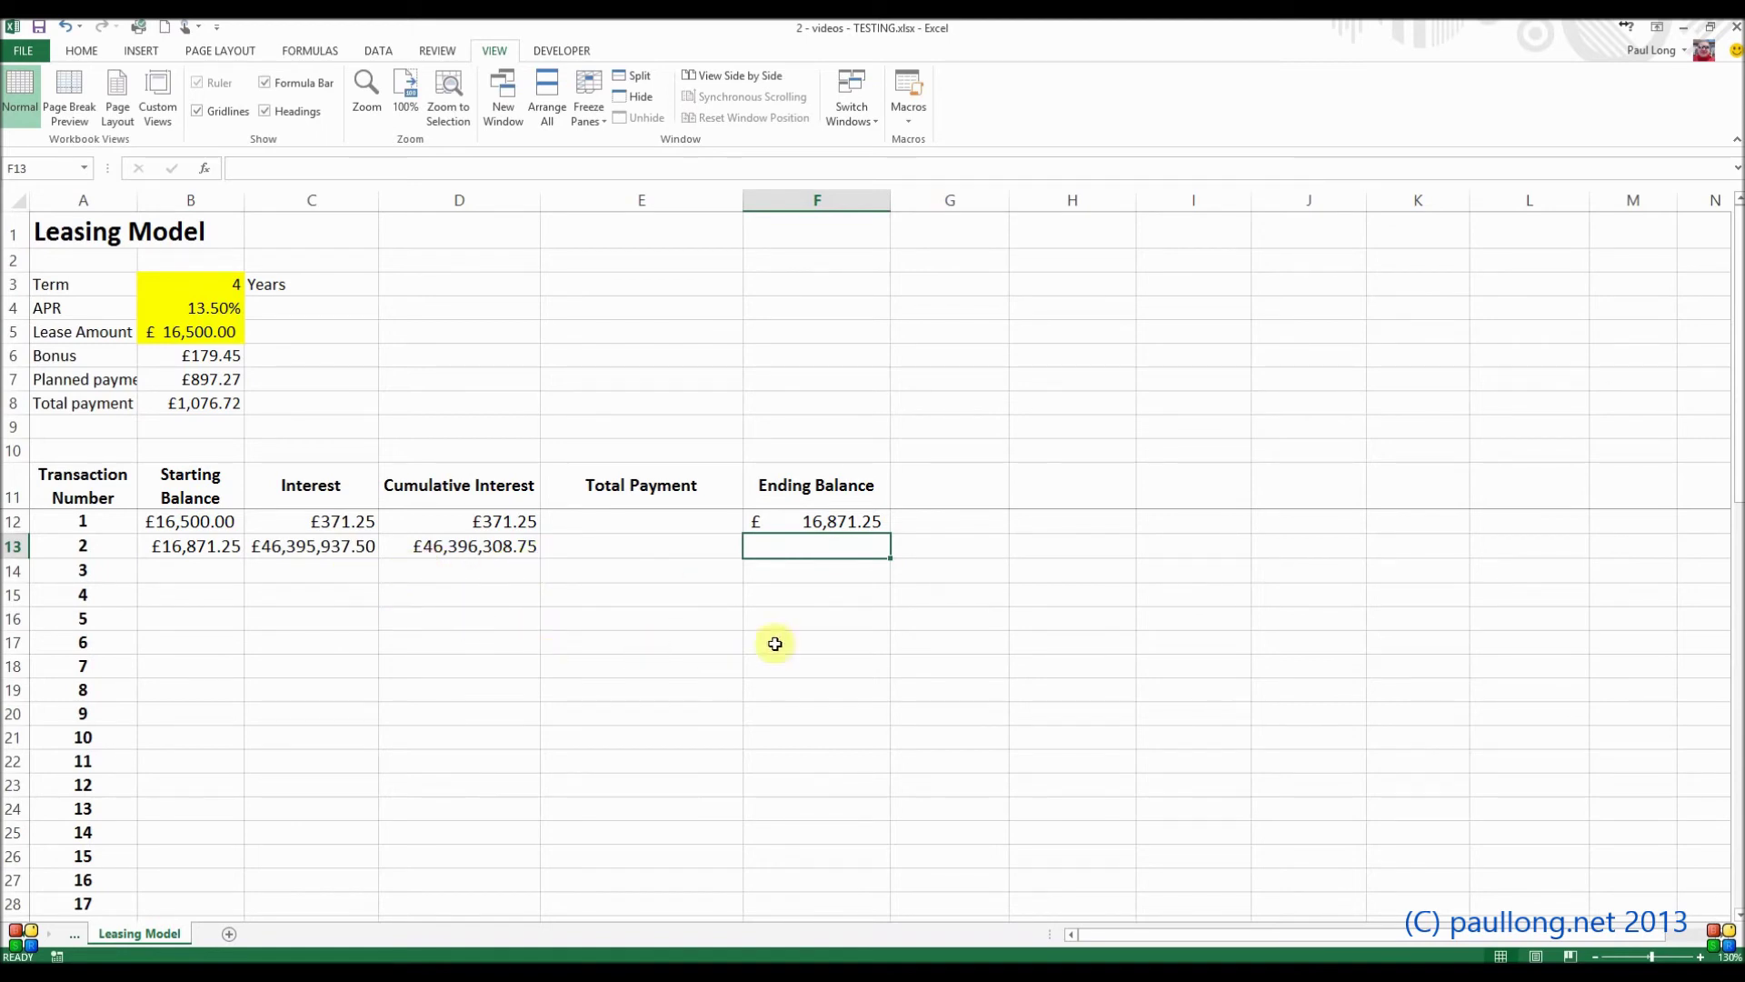
left_click(310, 548)
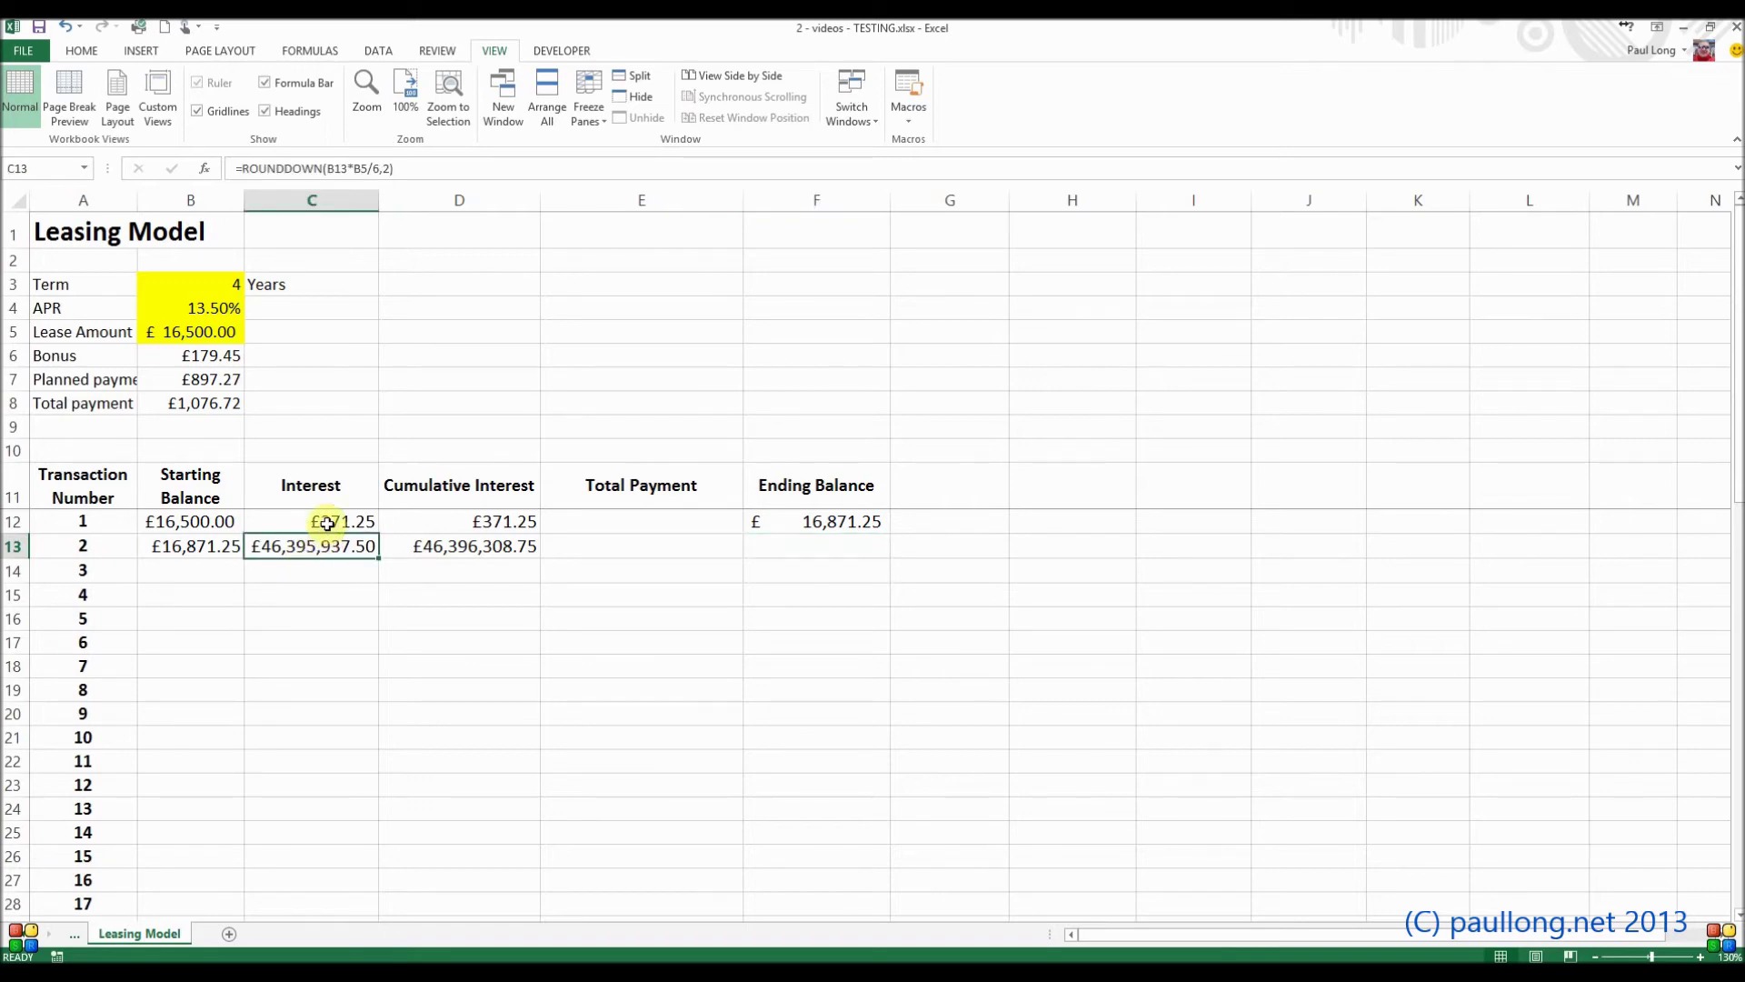
Compare the C12 and C13 Interest formulas without changing them
left_click(327, 524)
left_click(327, 552)
double_click(330, 545)
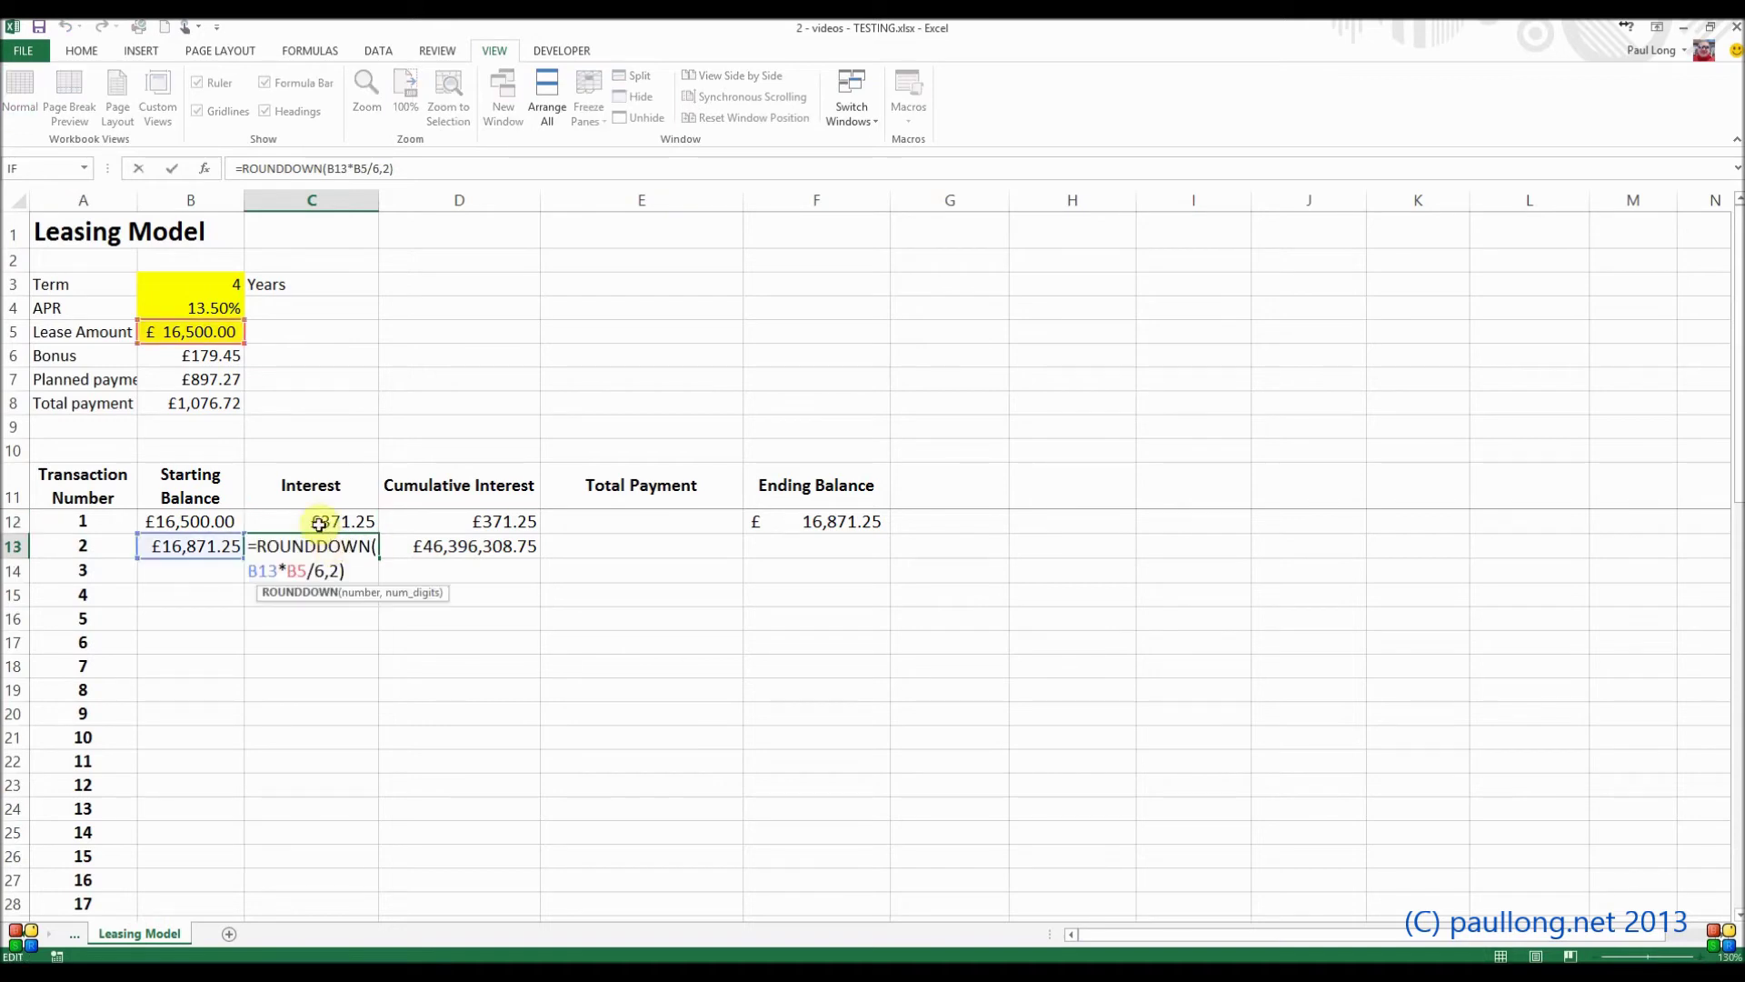
left_click(322, 523)
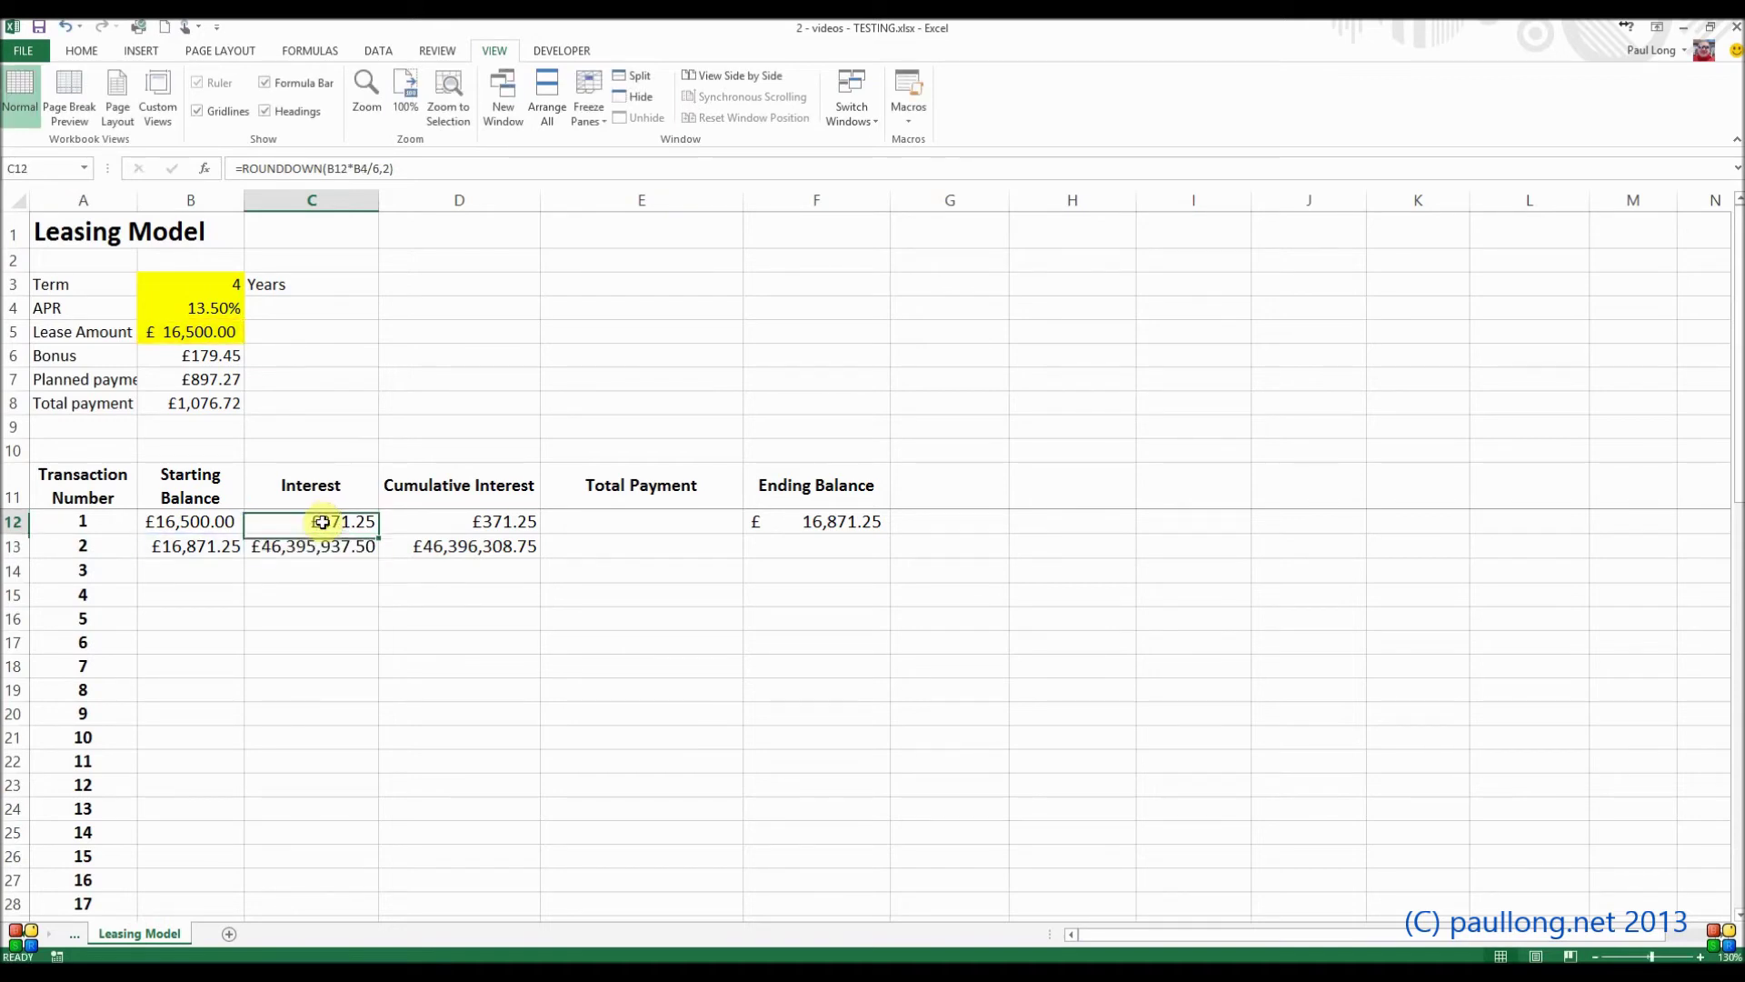
double_click(323, 522)
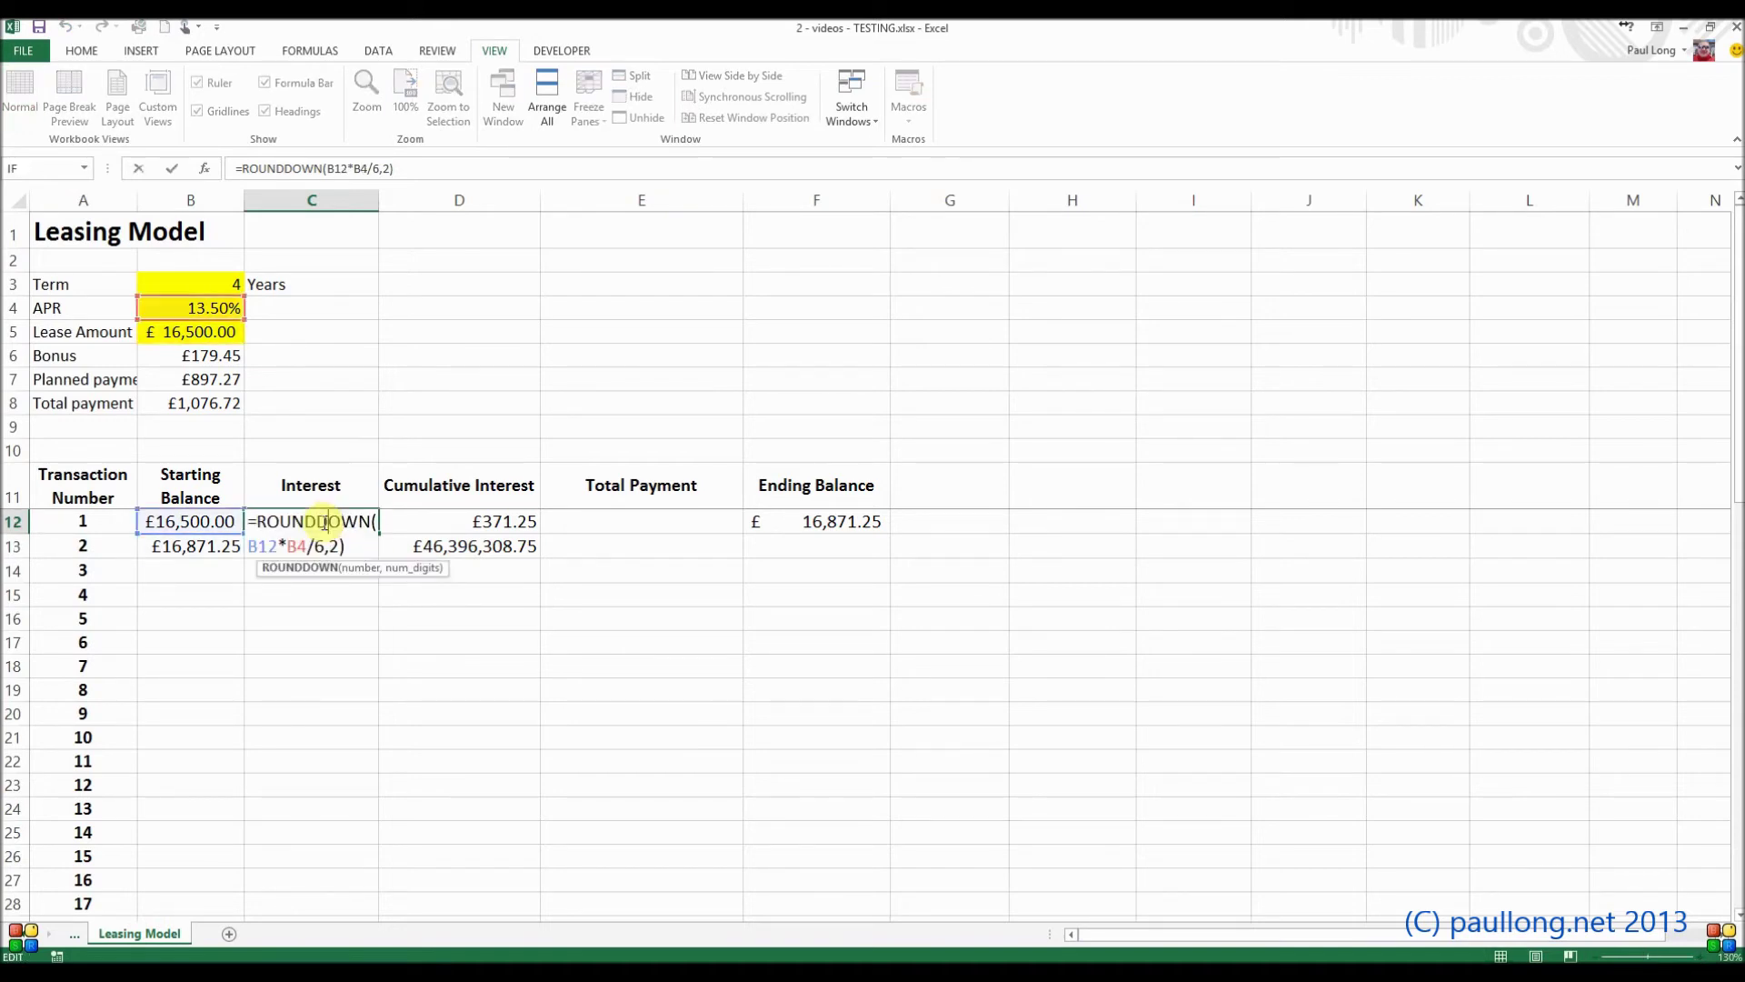
left_click(367, 171)
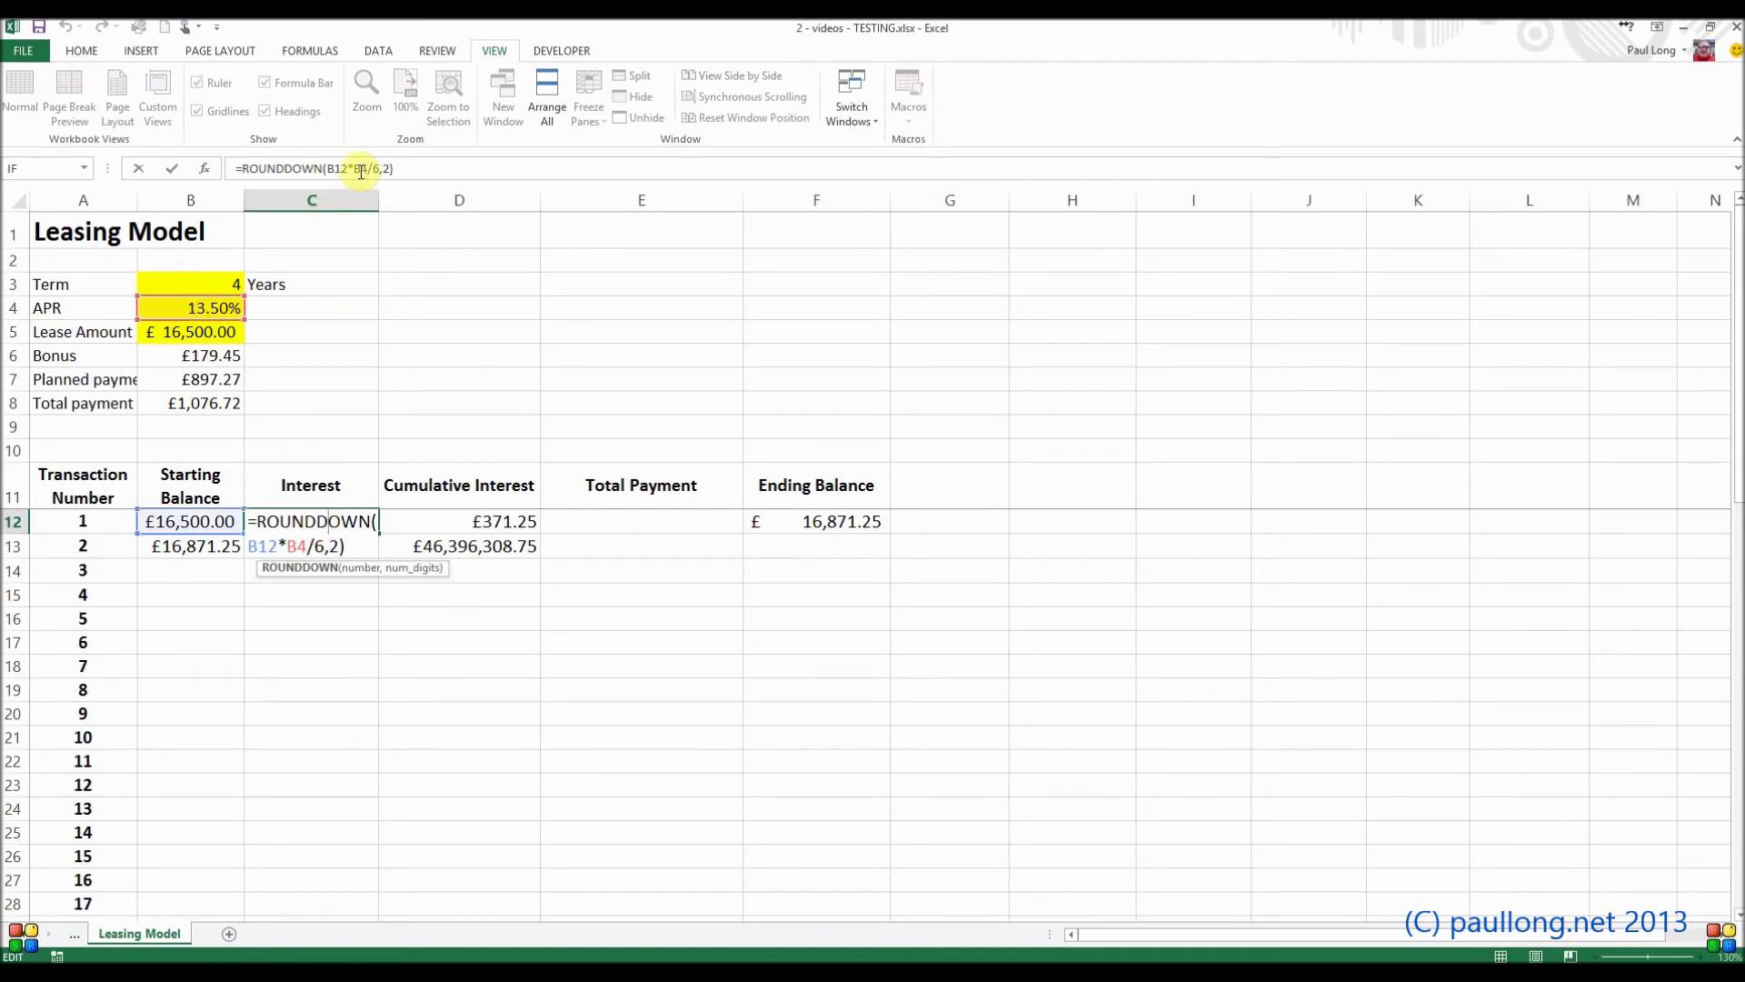
key("Escape")
double_click(322, 547)
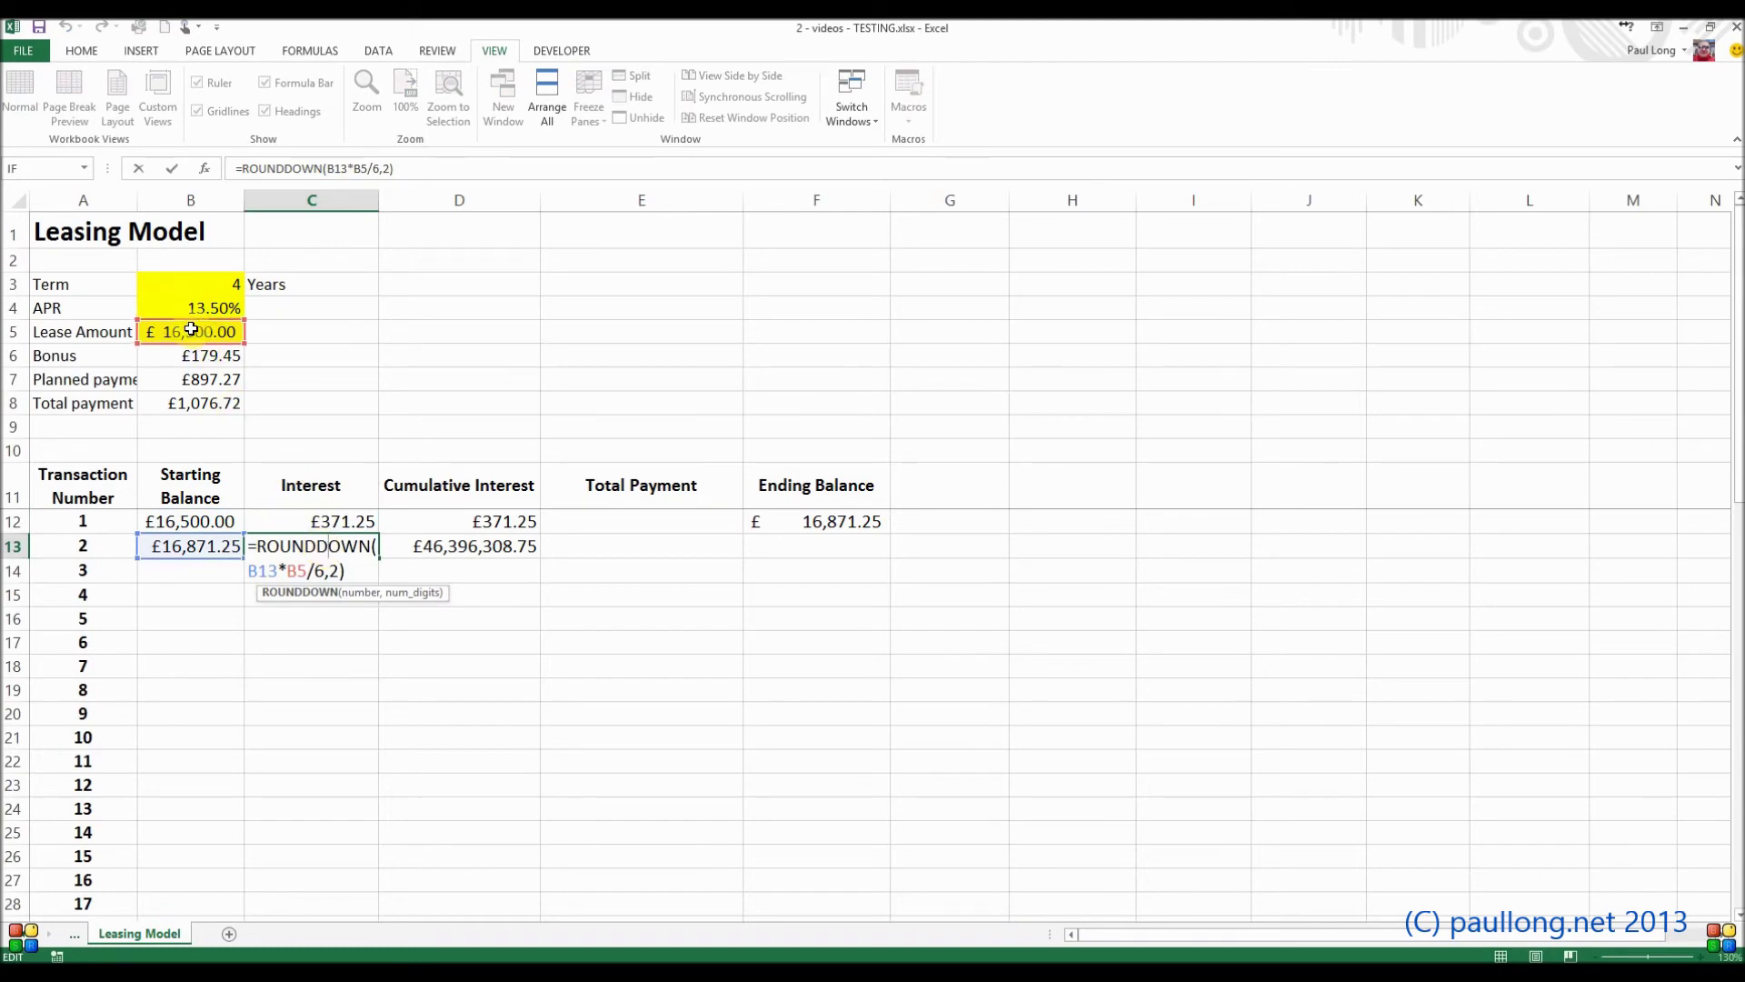
key("Escape")
Lock the APR as B$4 in C12 and copy it to C13, giving £379.60
left_click(306, 527)
double_click(306, 528)
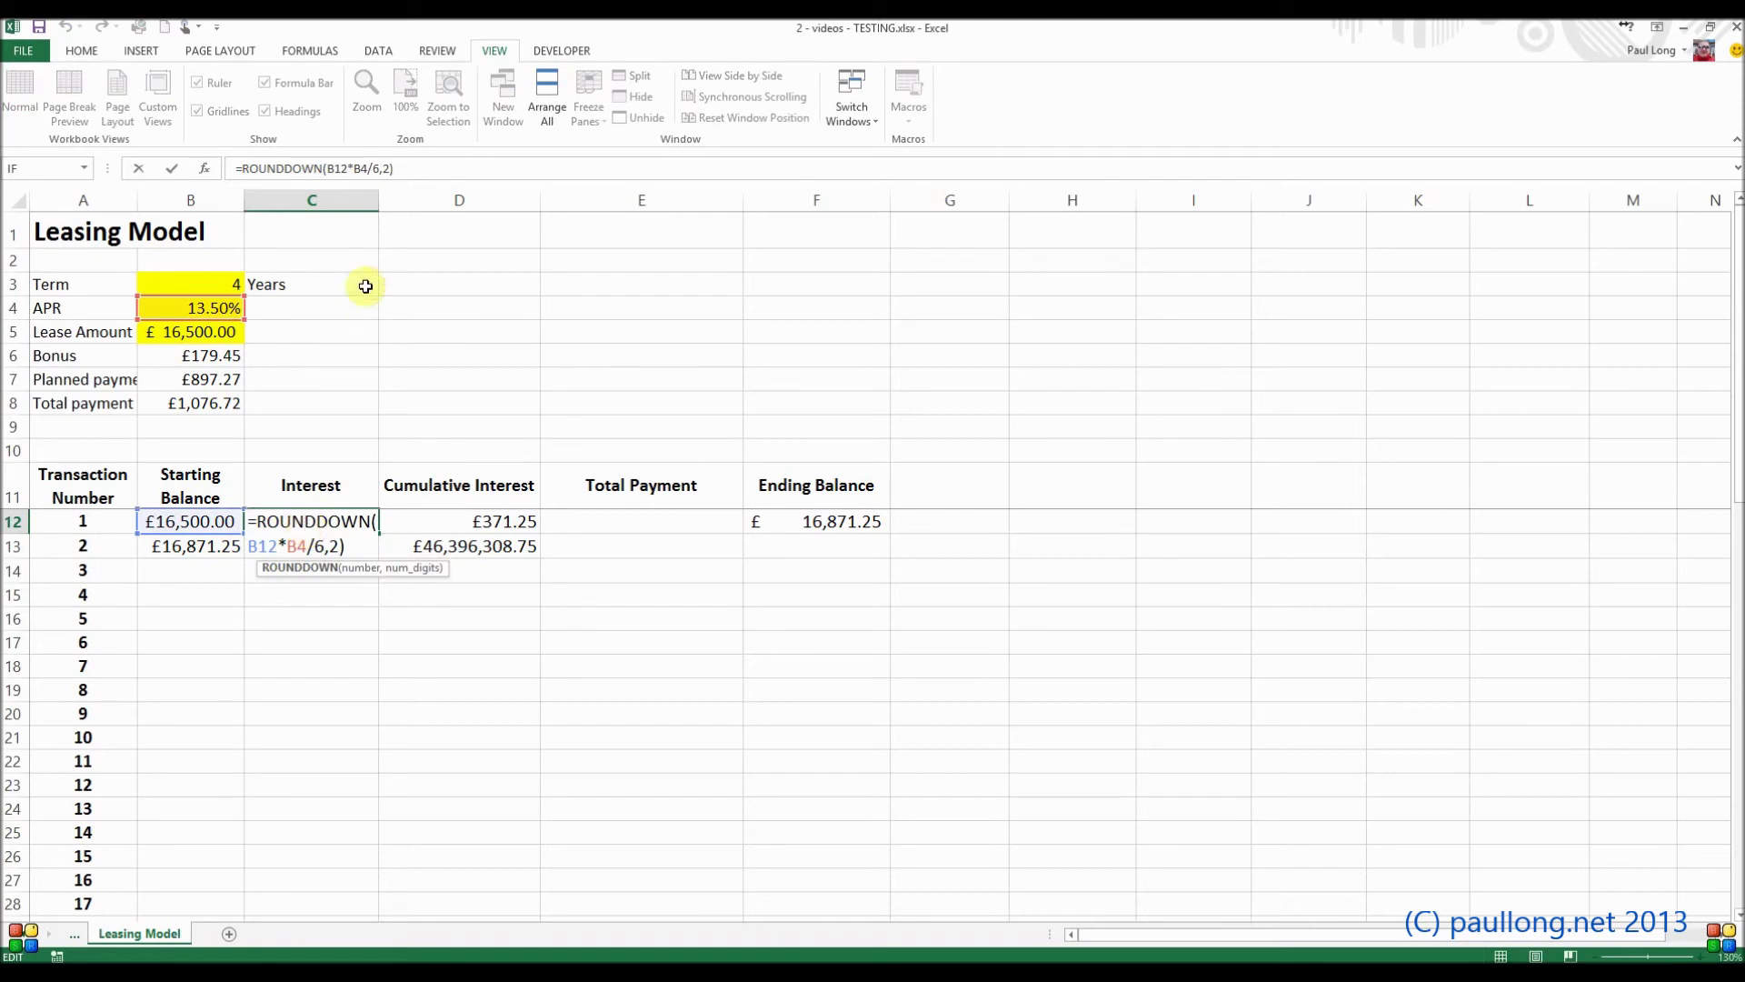
left_click(361, 169)
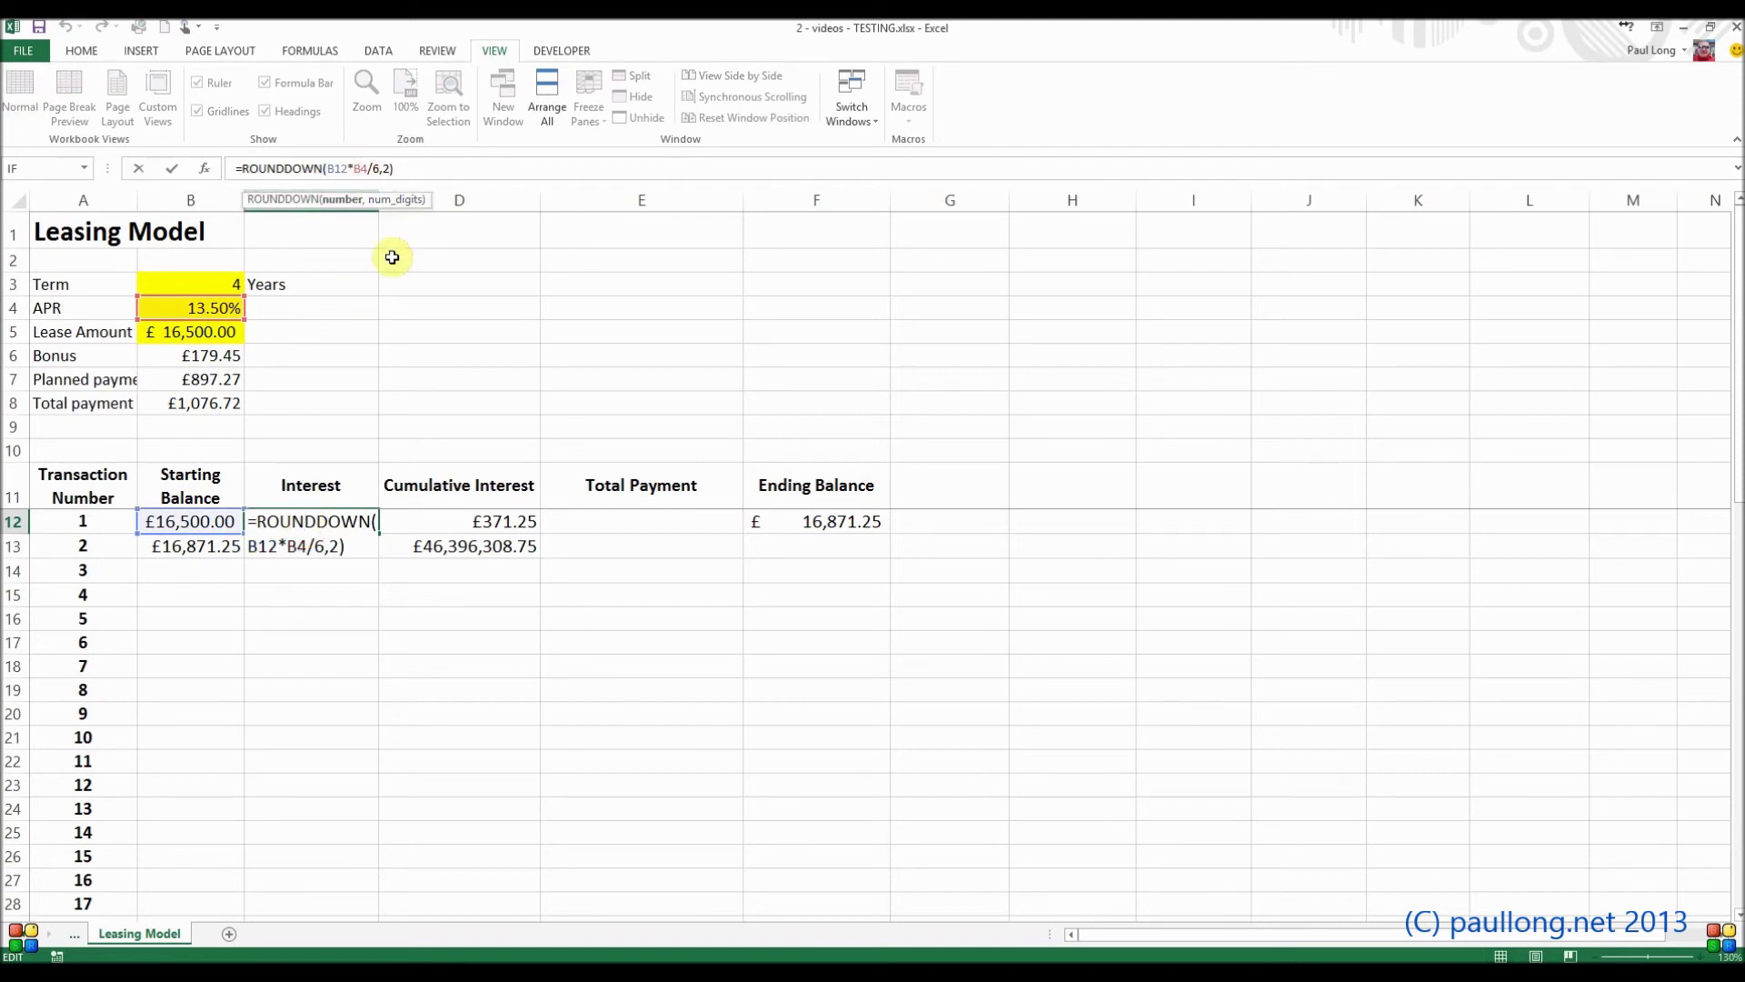
type("$")
key("Return")
left_click(318, 521)
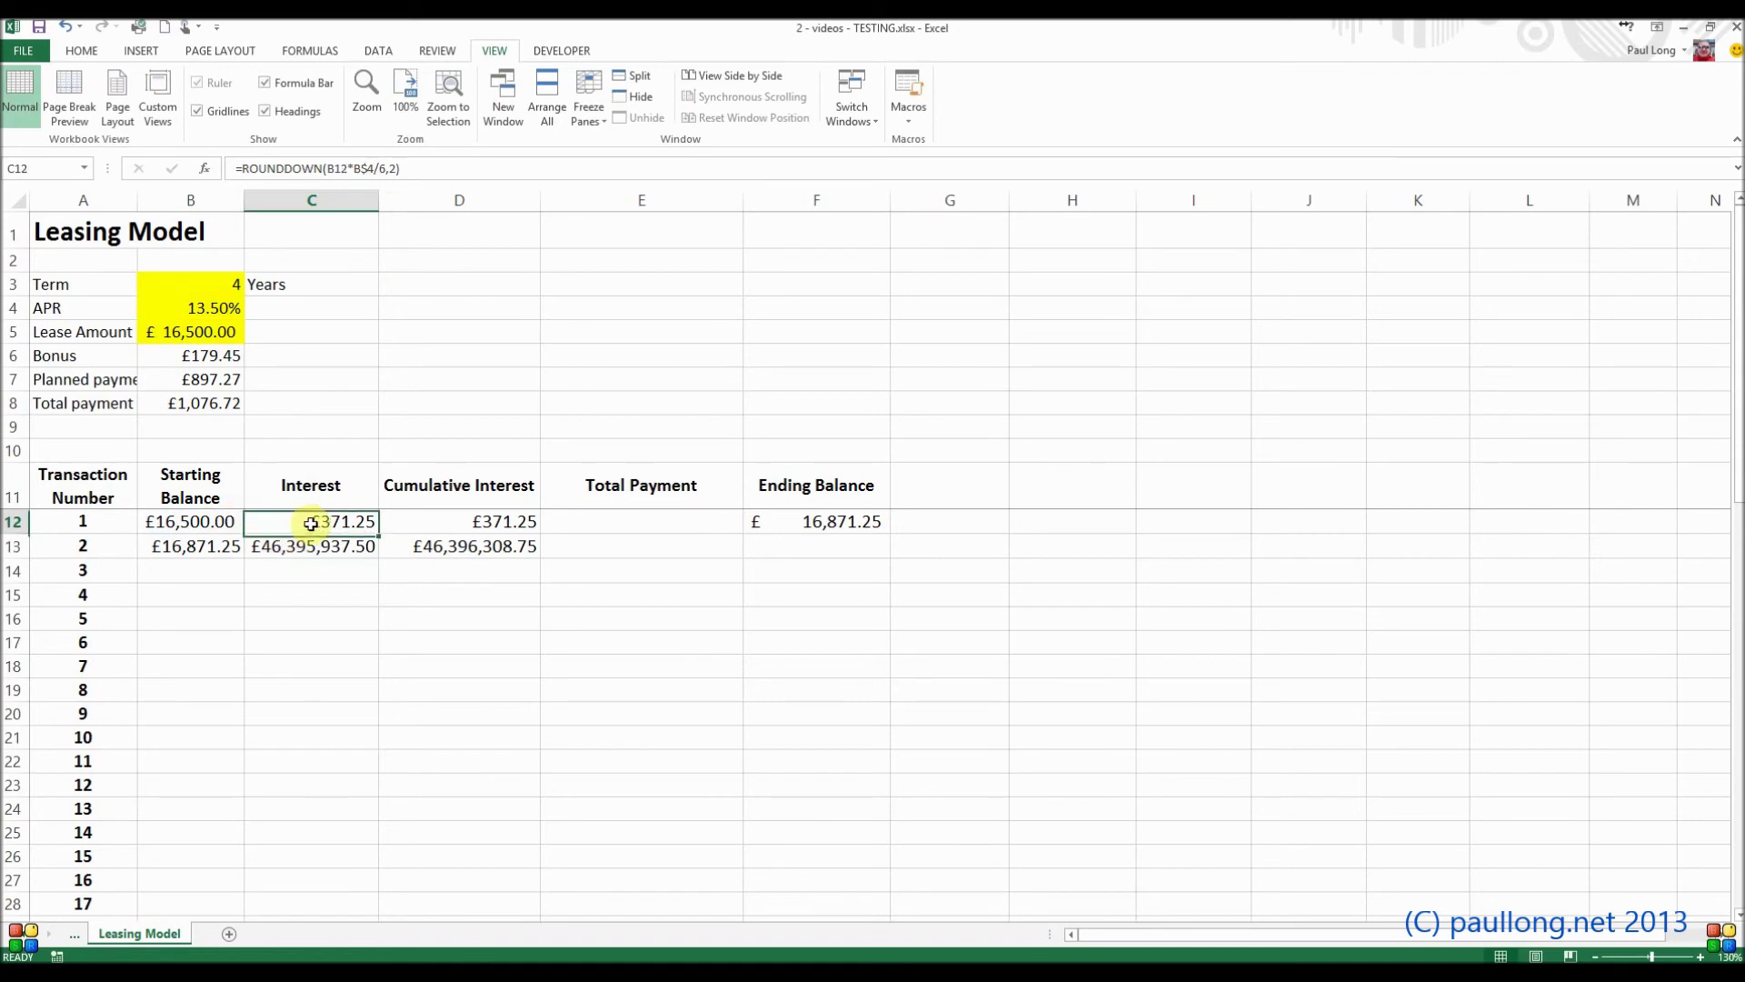
left_click_drag(377, 529, 373, 549)
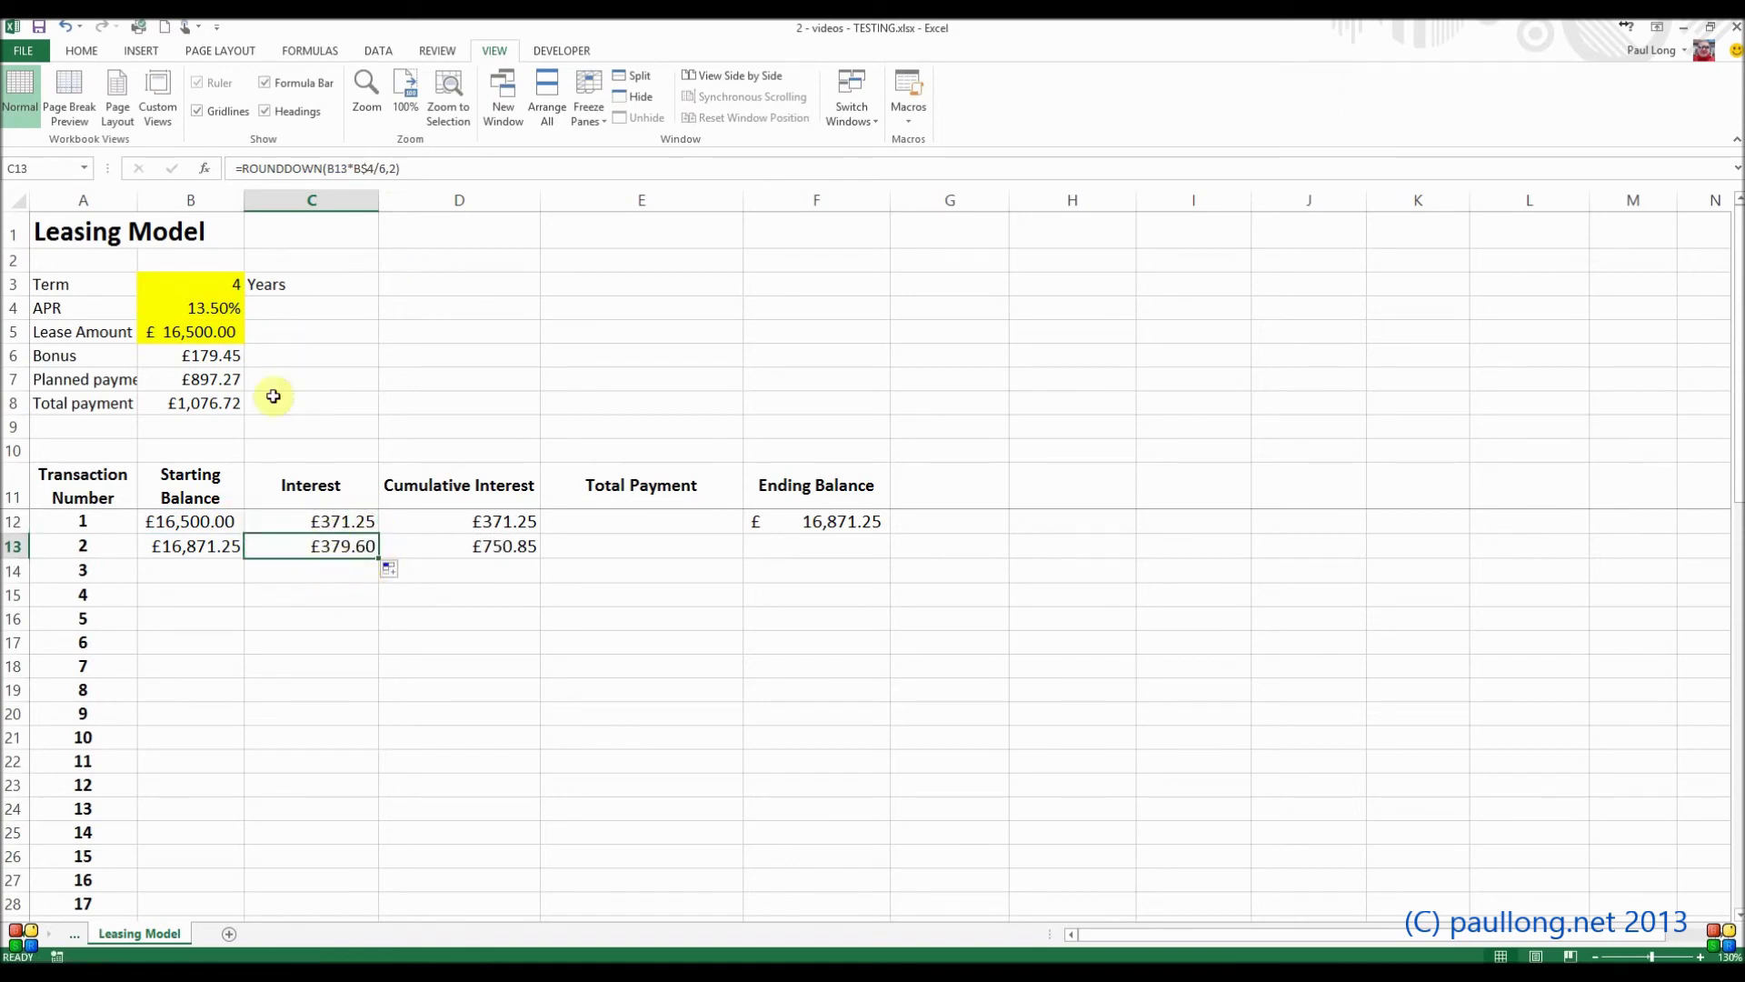
double_click(306, 550)
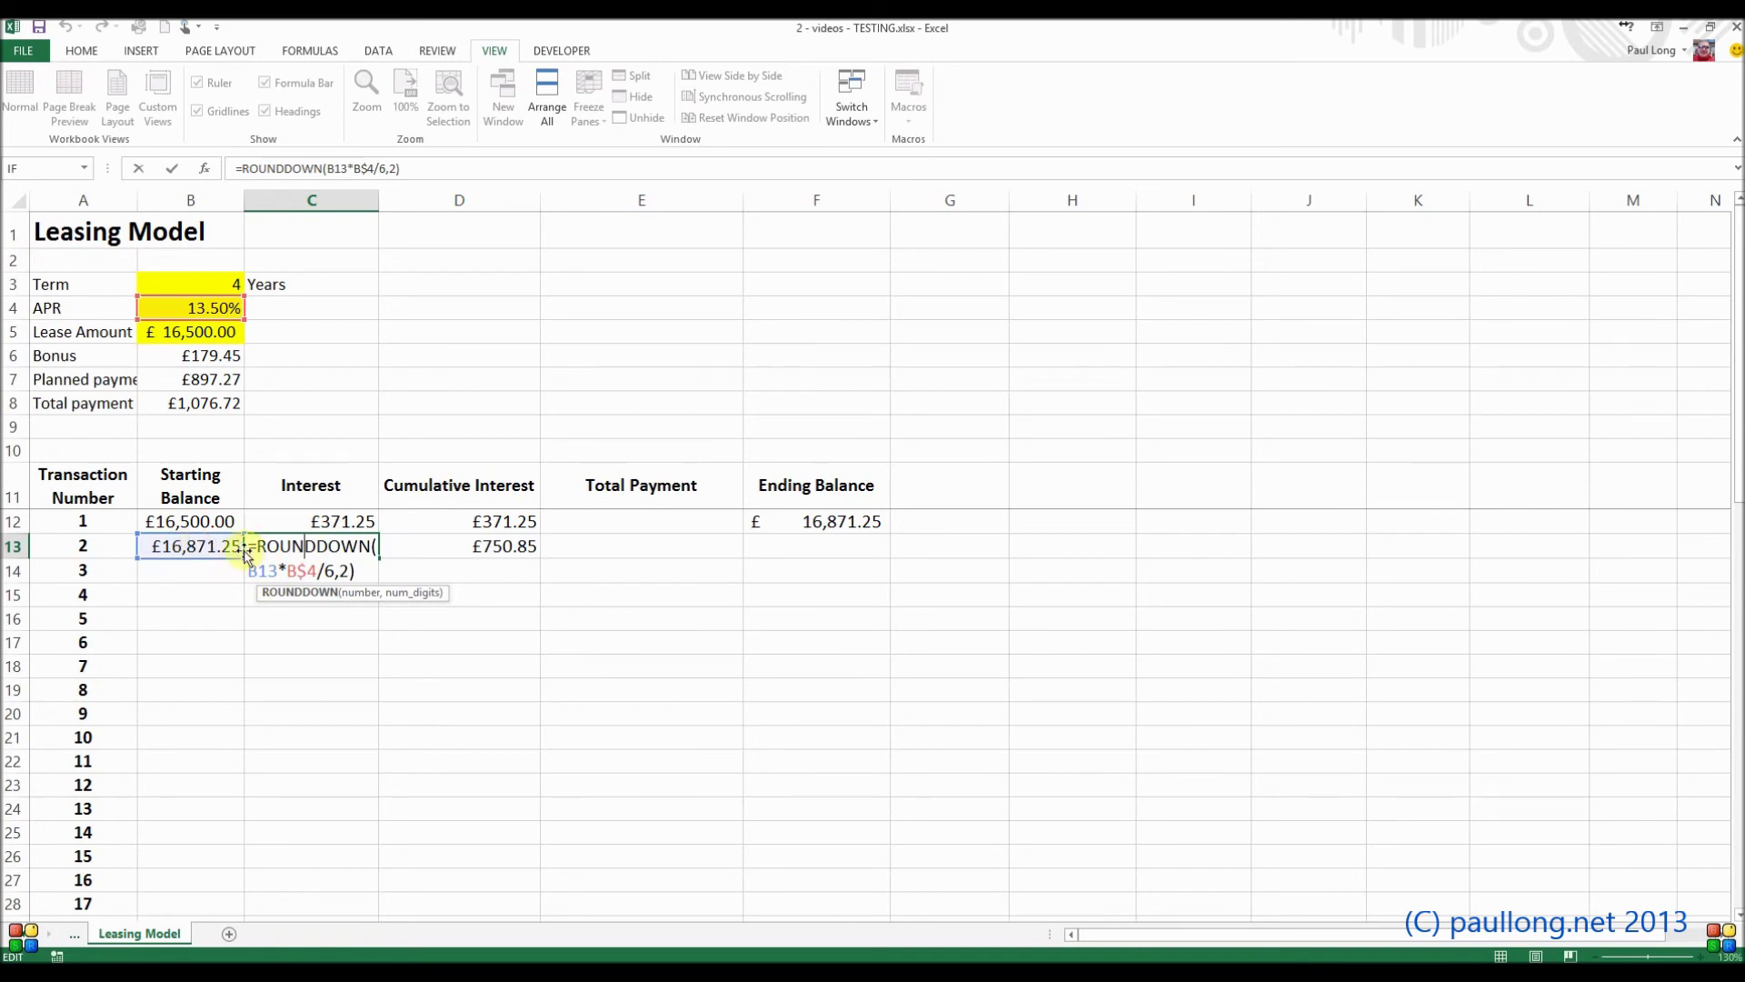
Copy the Ending Balance formula to F13, then fill B13:F13 down to row 41
key("Escape")
left_click(853, 531)
left_click_drag(888, 533, 195, 545)
left_click_drag(892, 558, 872, 864)
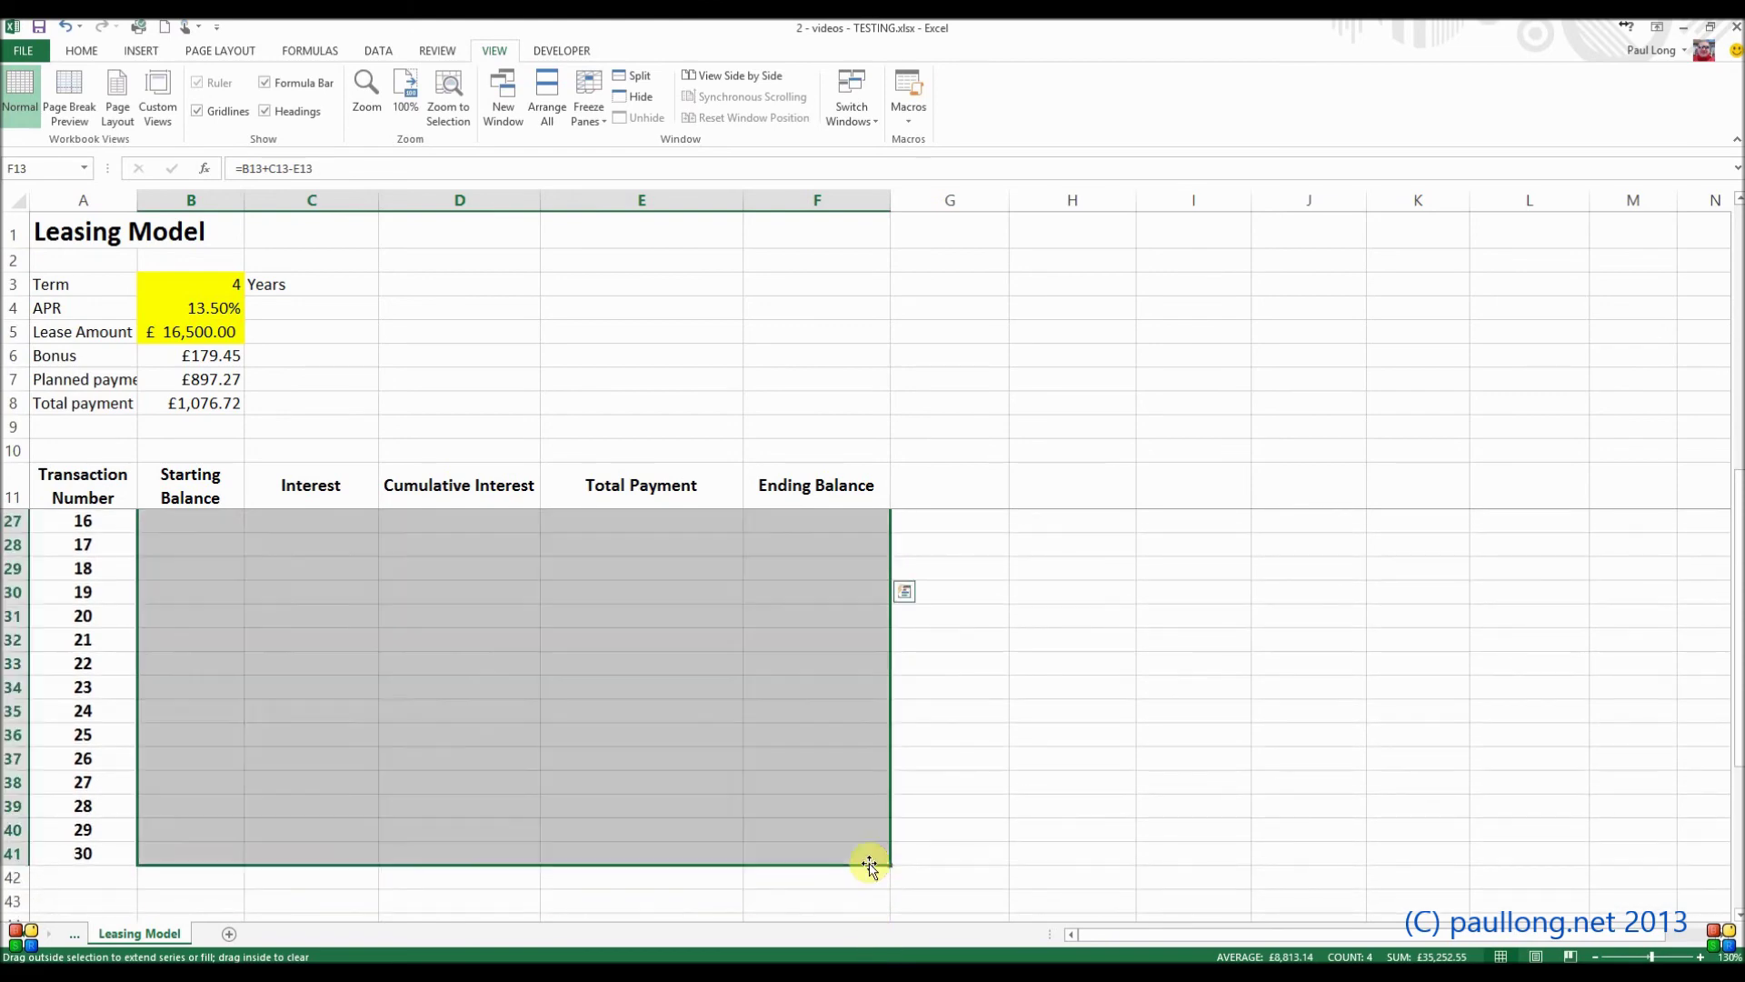
scroll(841, 818, "down", 5)
scroll(810, 760, "up", 2)
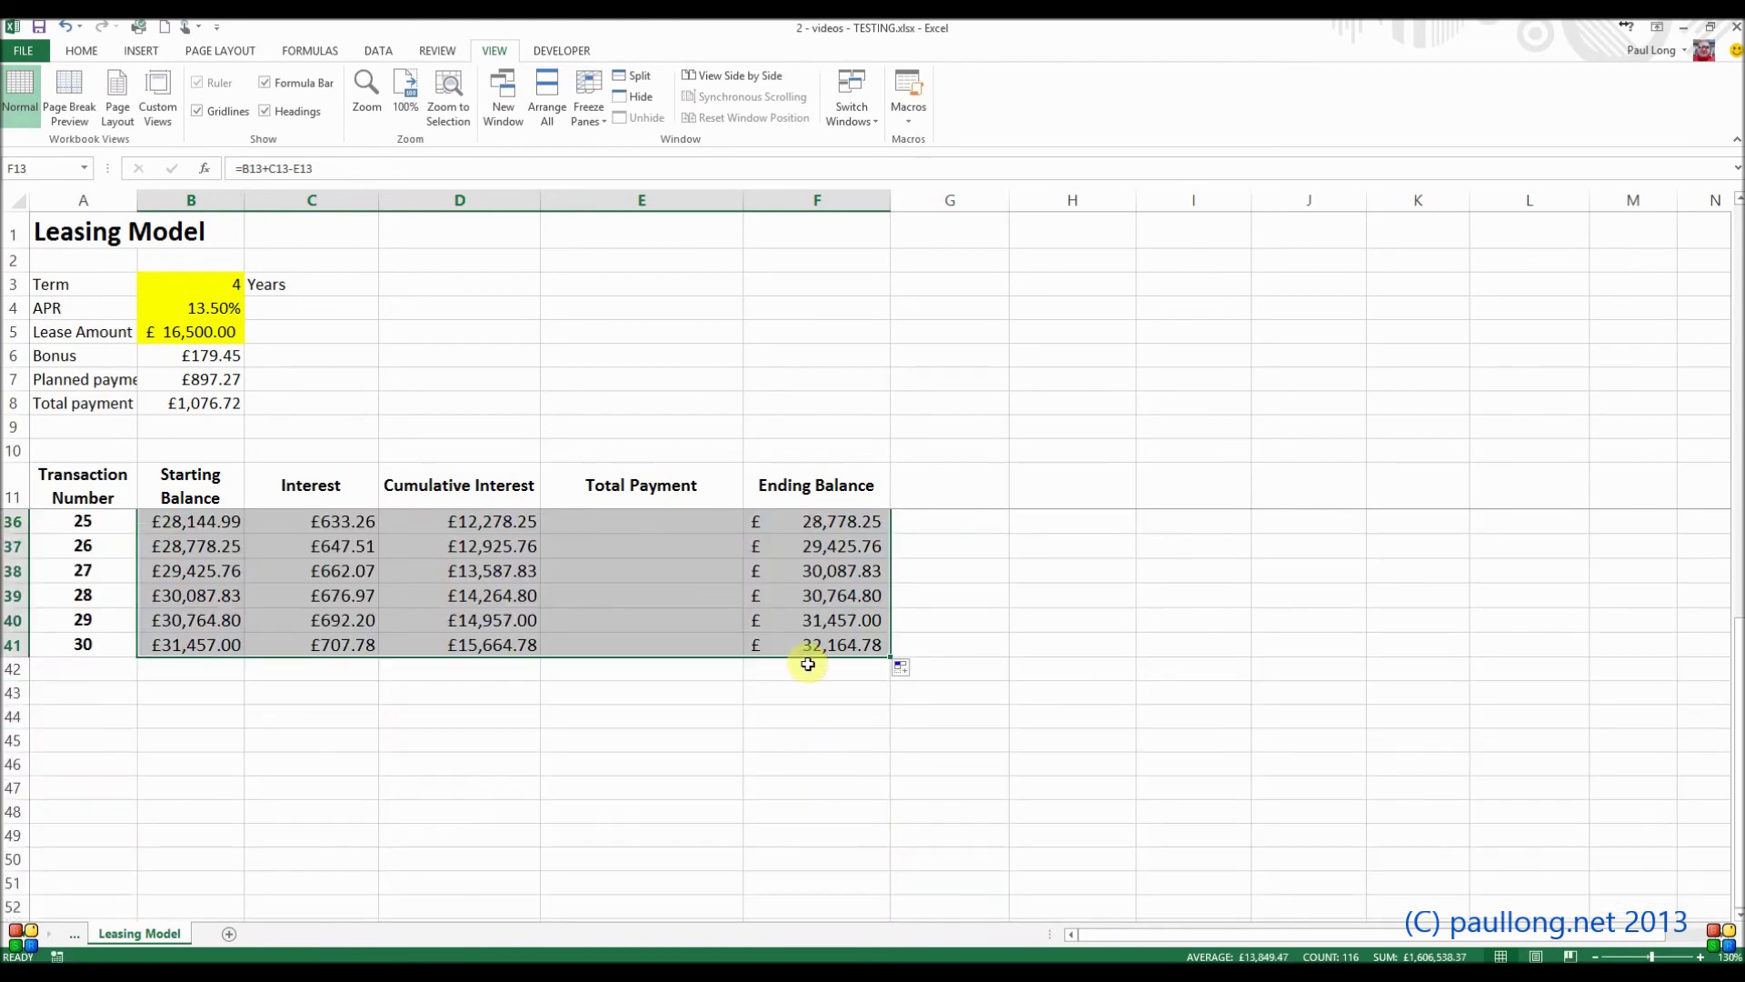
scroll(812, 636, "up", 8)
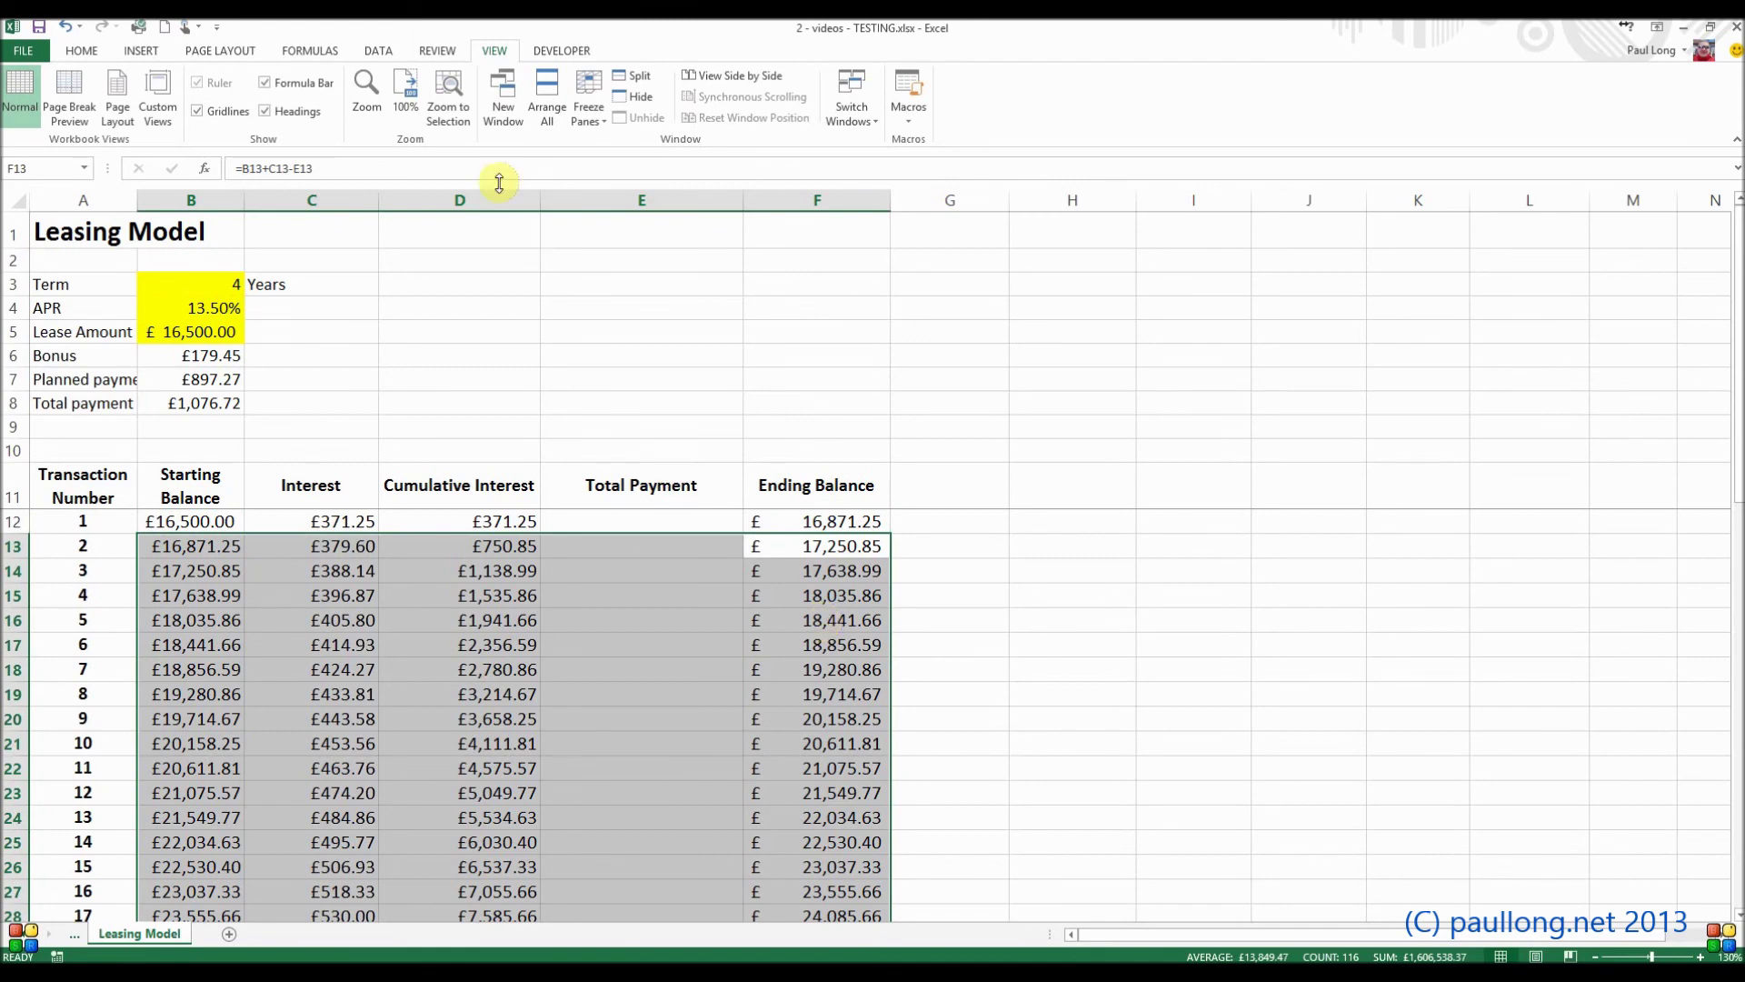
Apply Accounting currency format to the filled schedule and to row 12 (B12:F12)
left_click(82, 50)
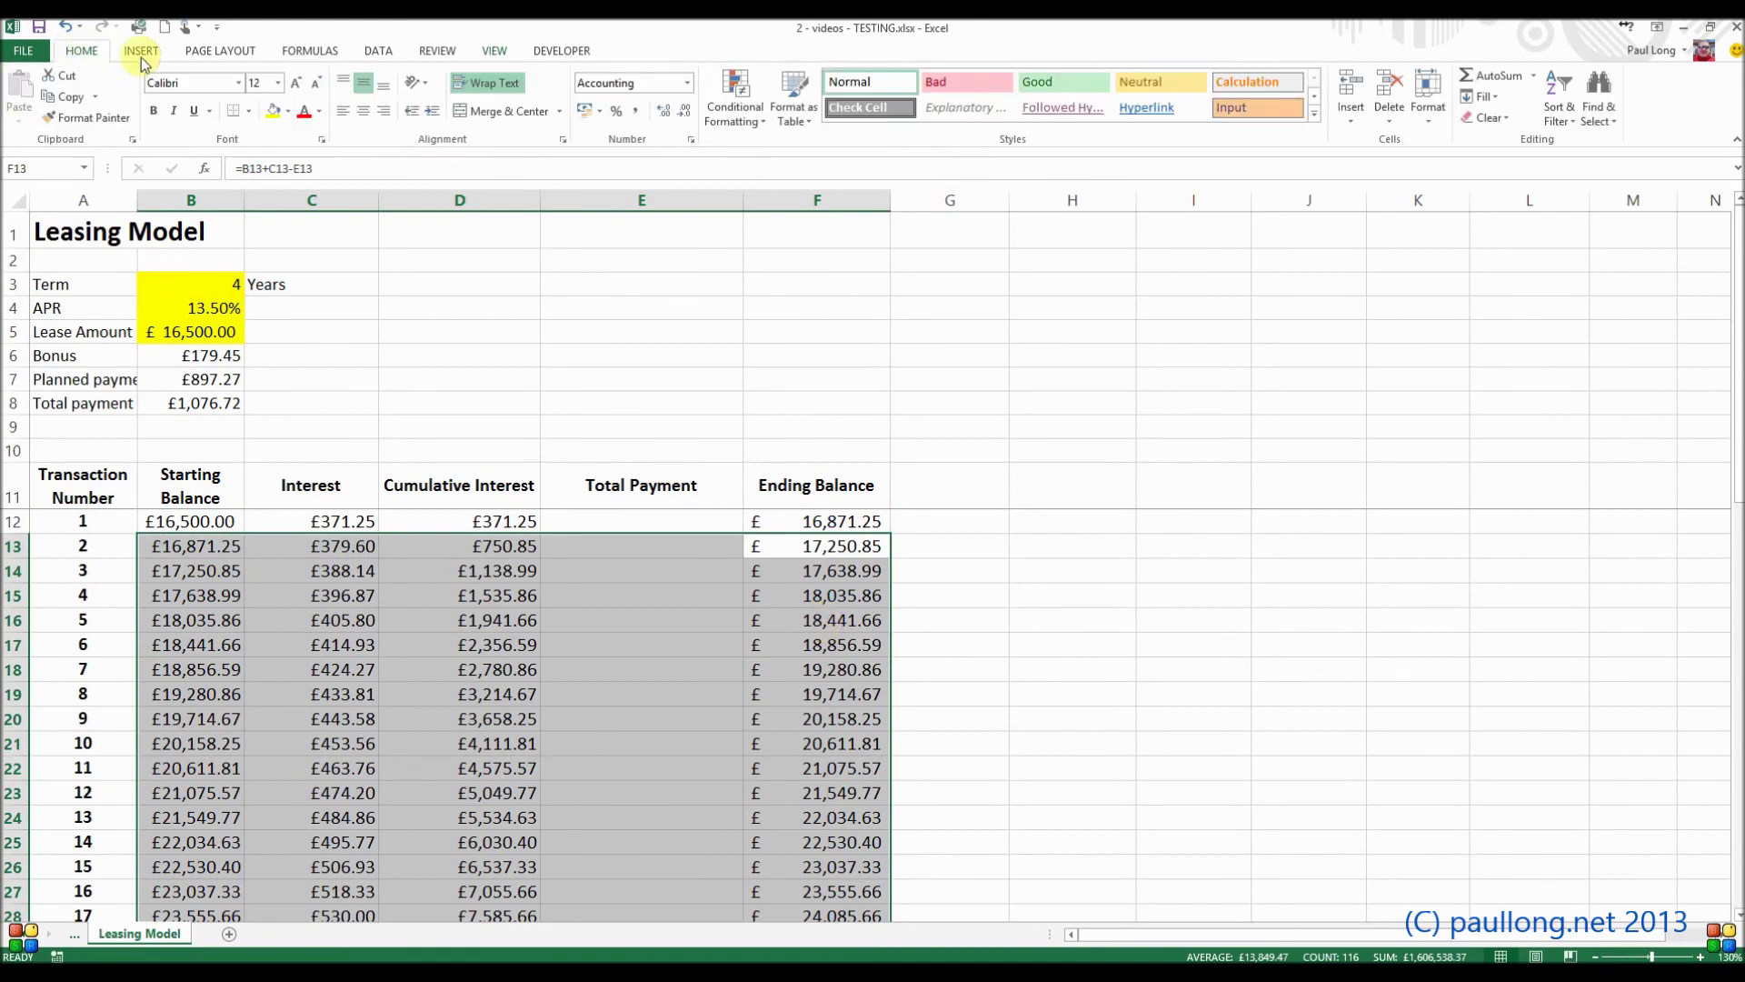
left_click(582, 113)
left_click(188, 525)
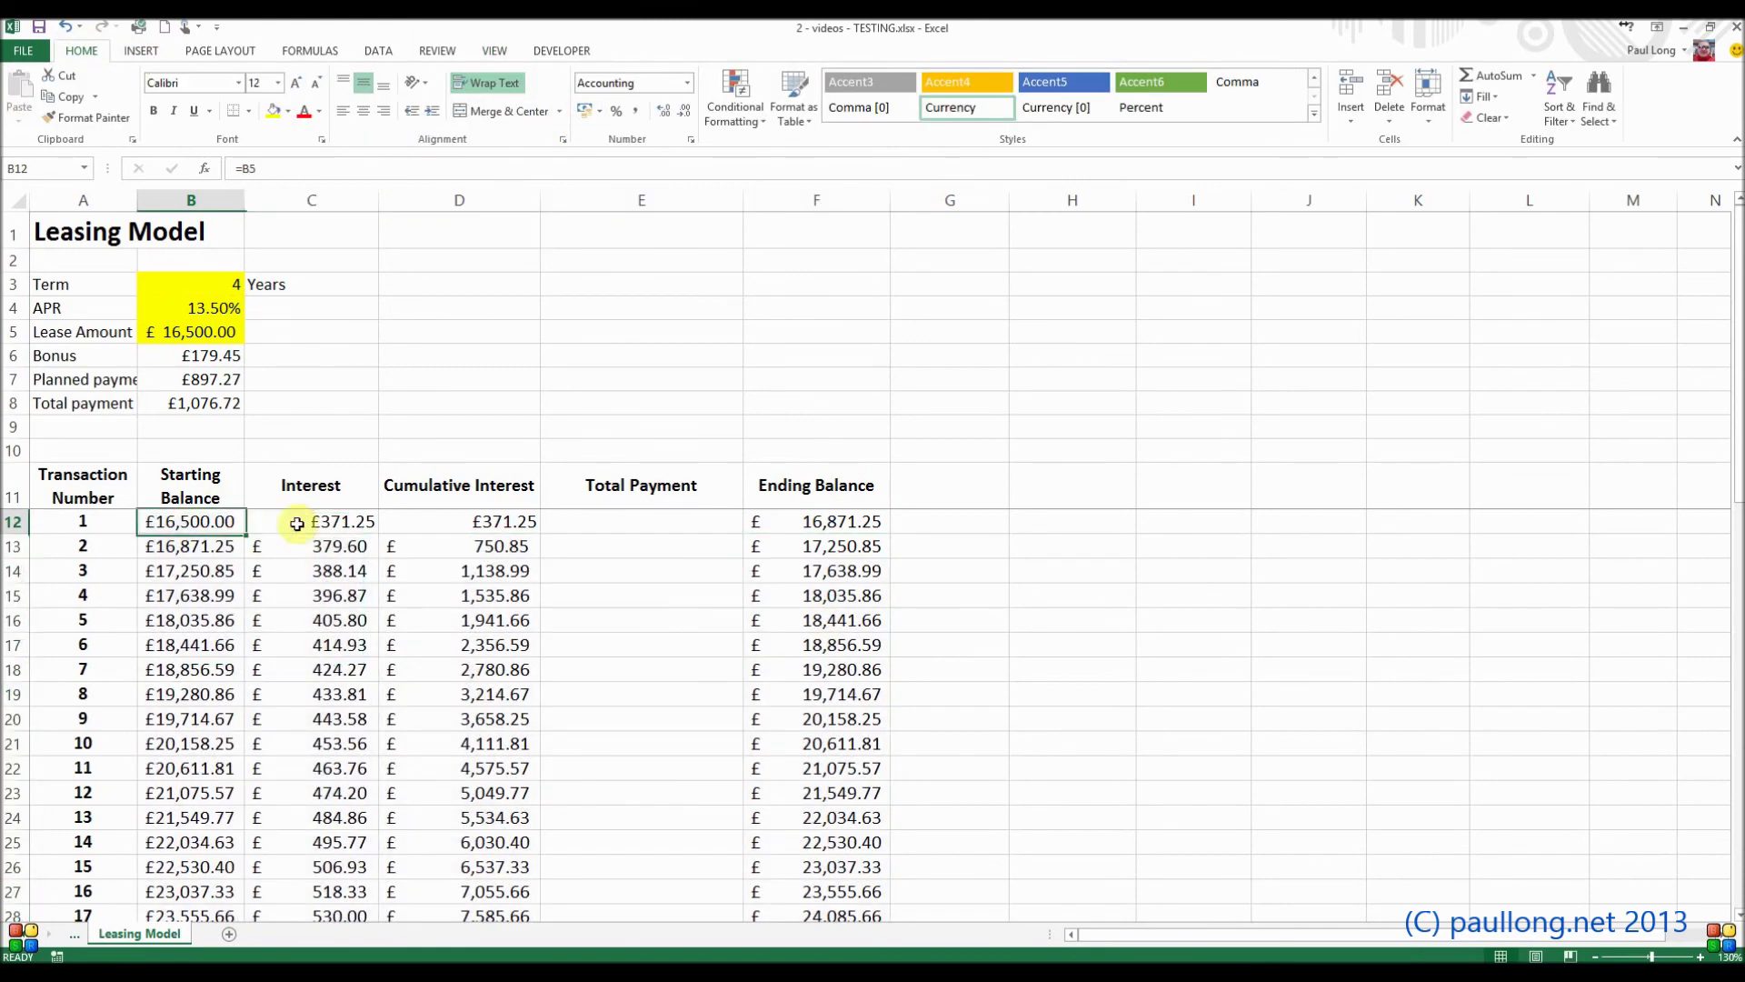
left_click_drag(296, 524, 817, 524)
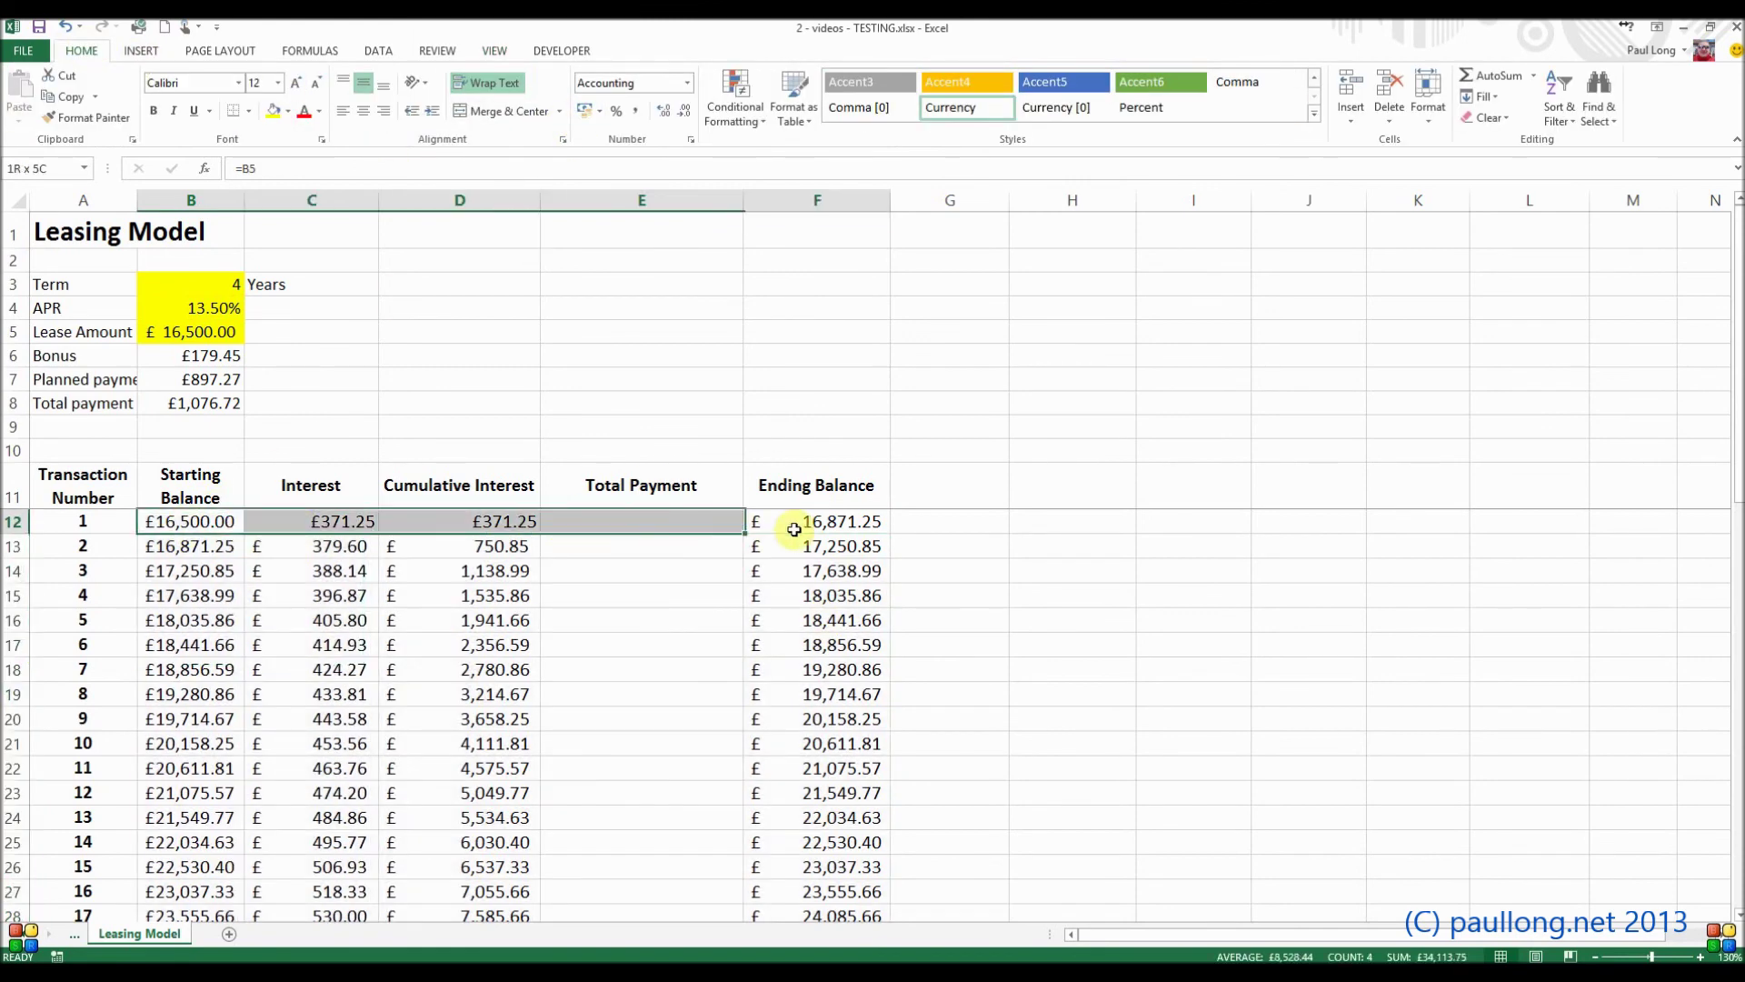
left_click(586, 110)
left_click(656, 574)
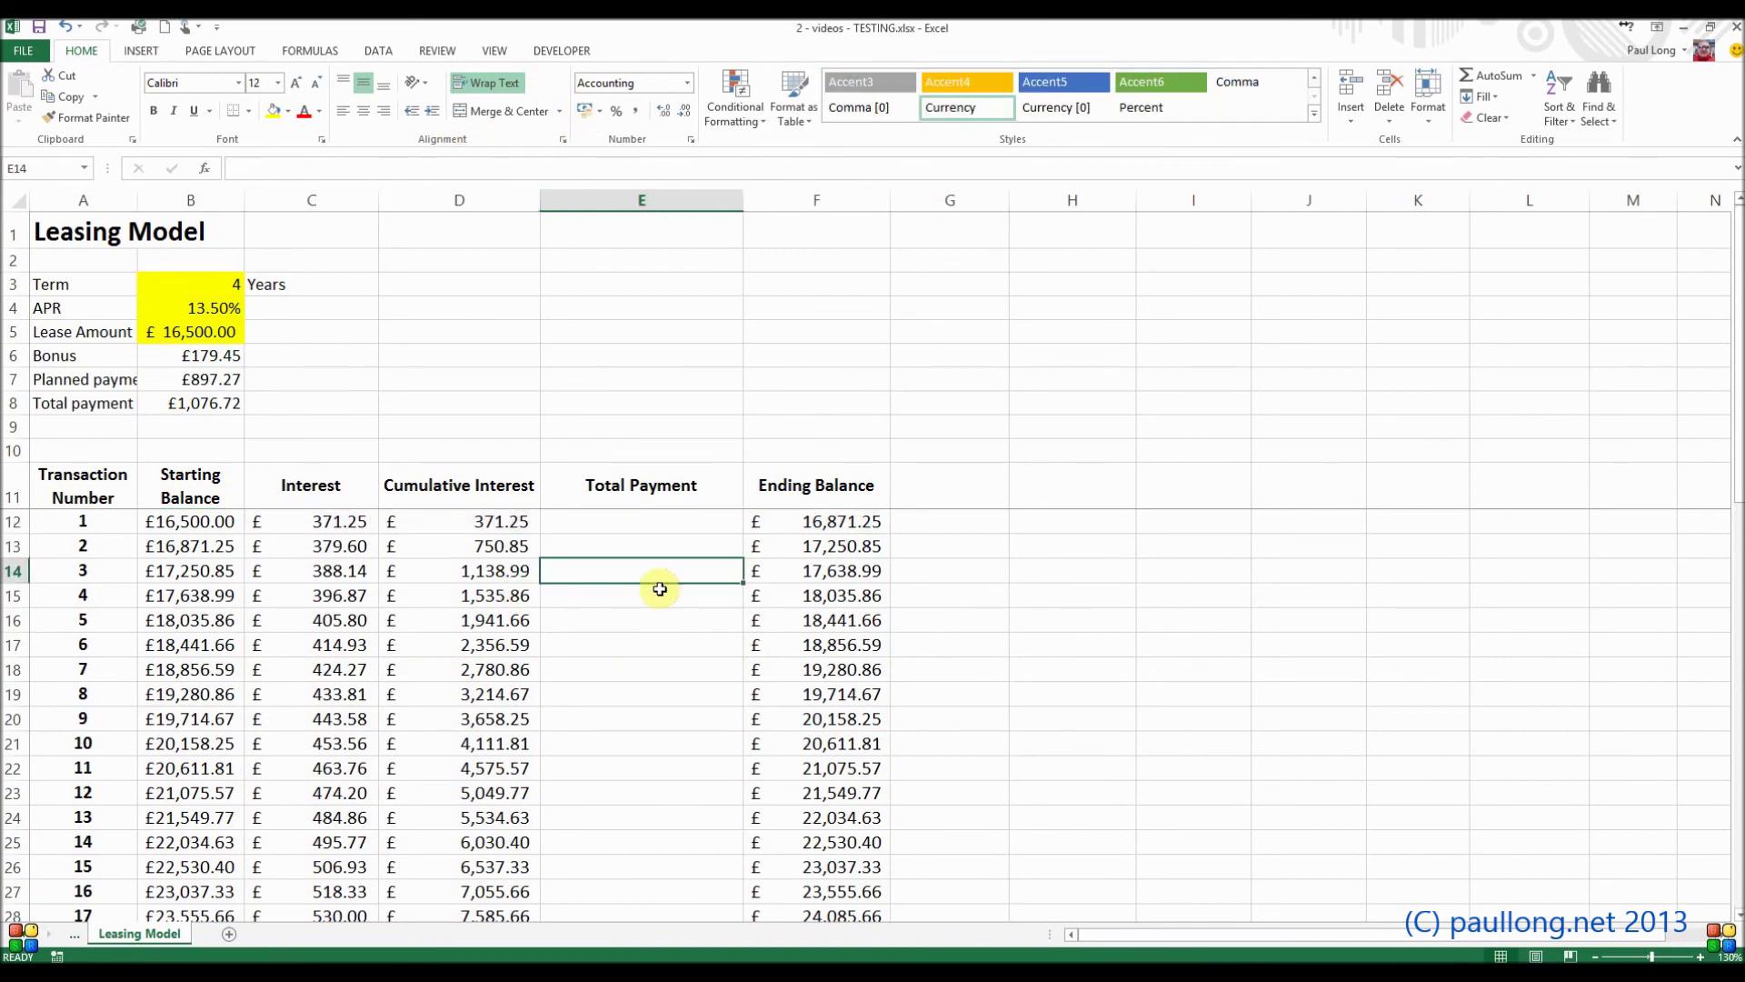
scroll(657, 586, "down", 7)
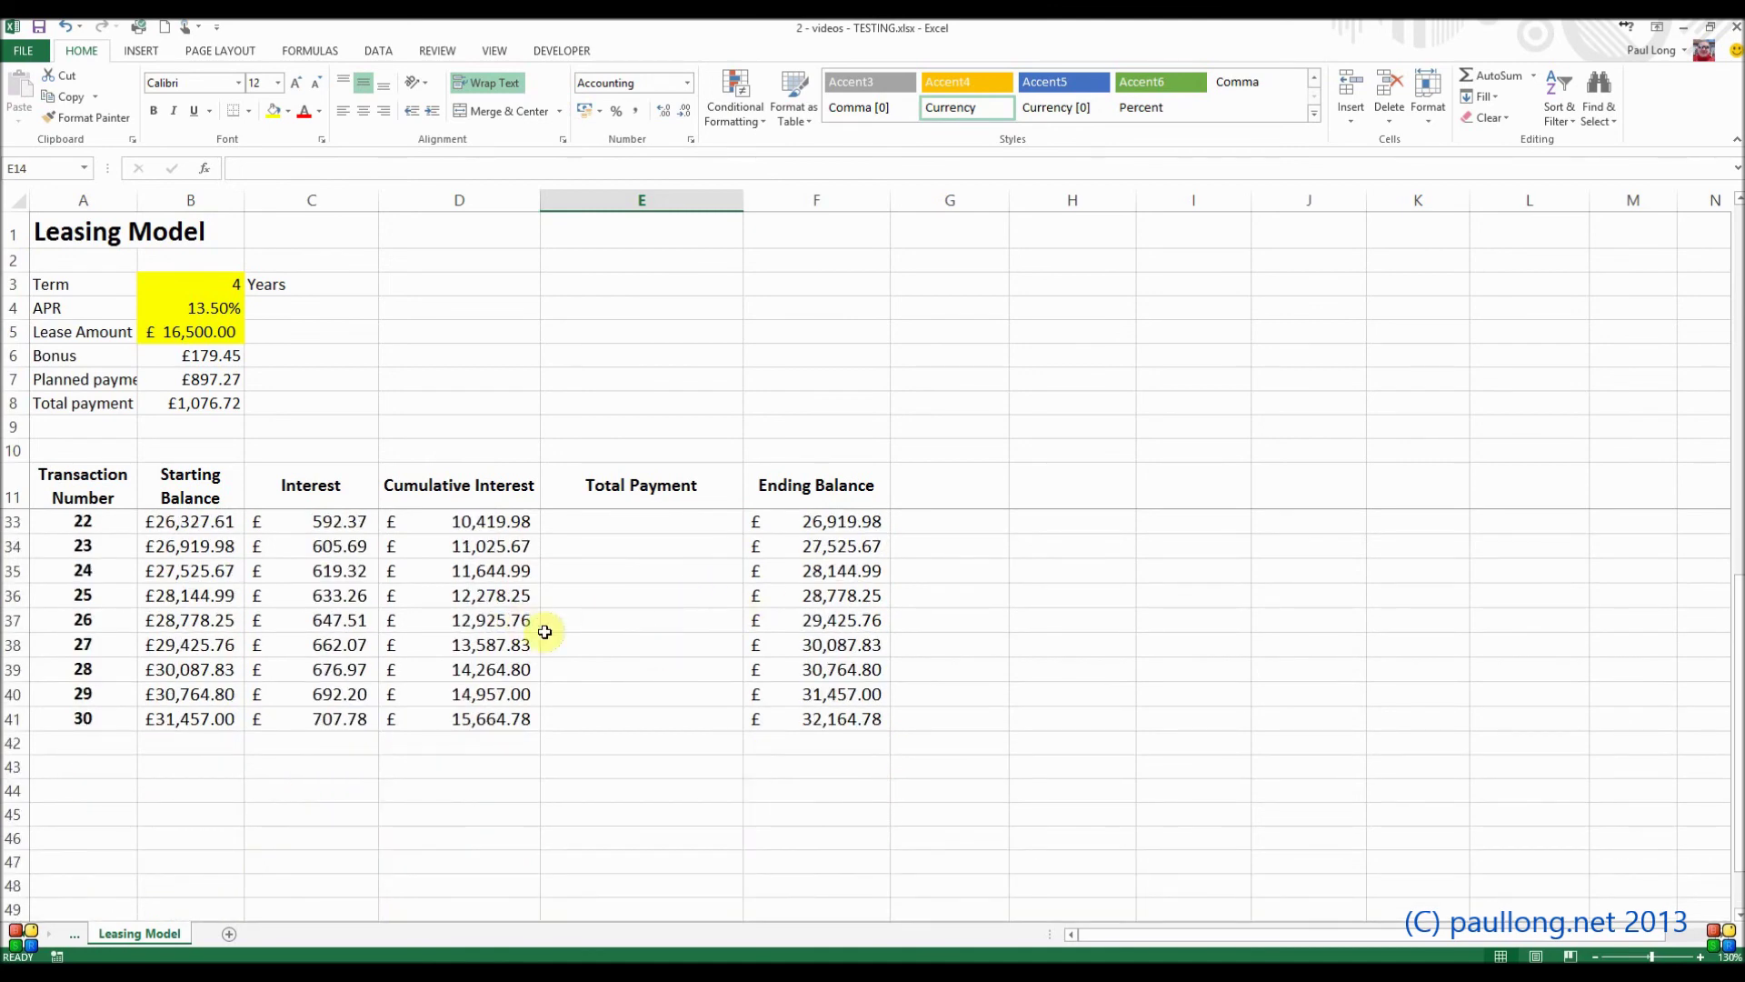
scroll(817, 608, "up", 7)
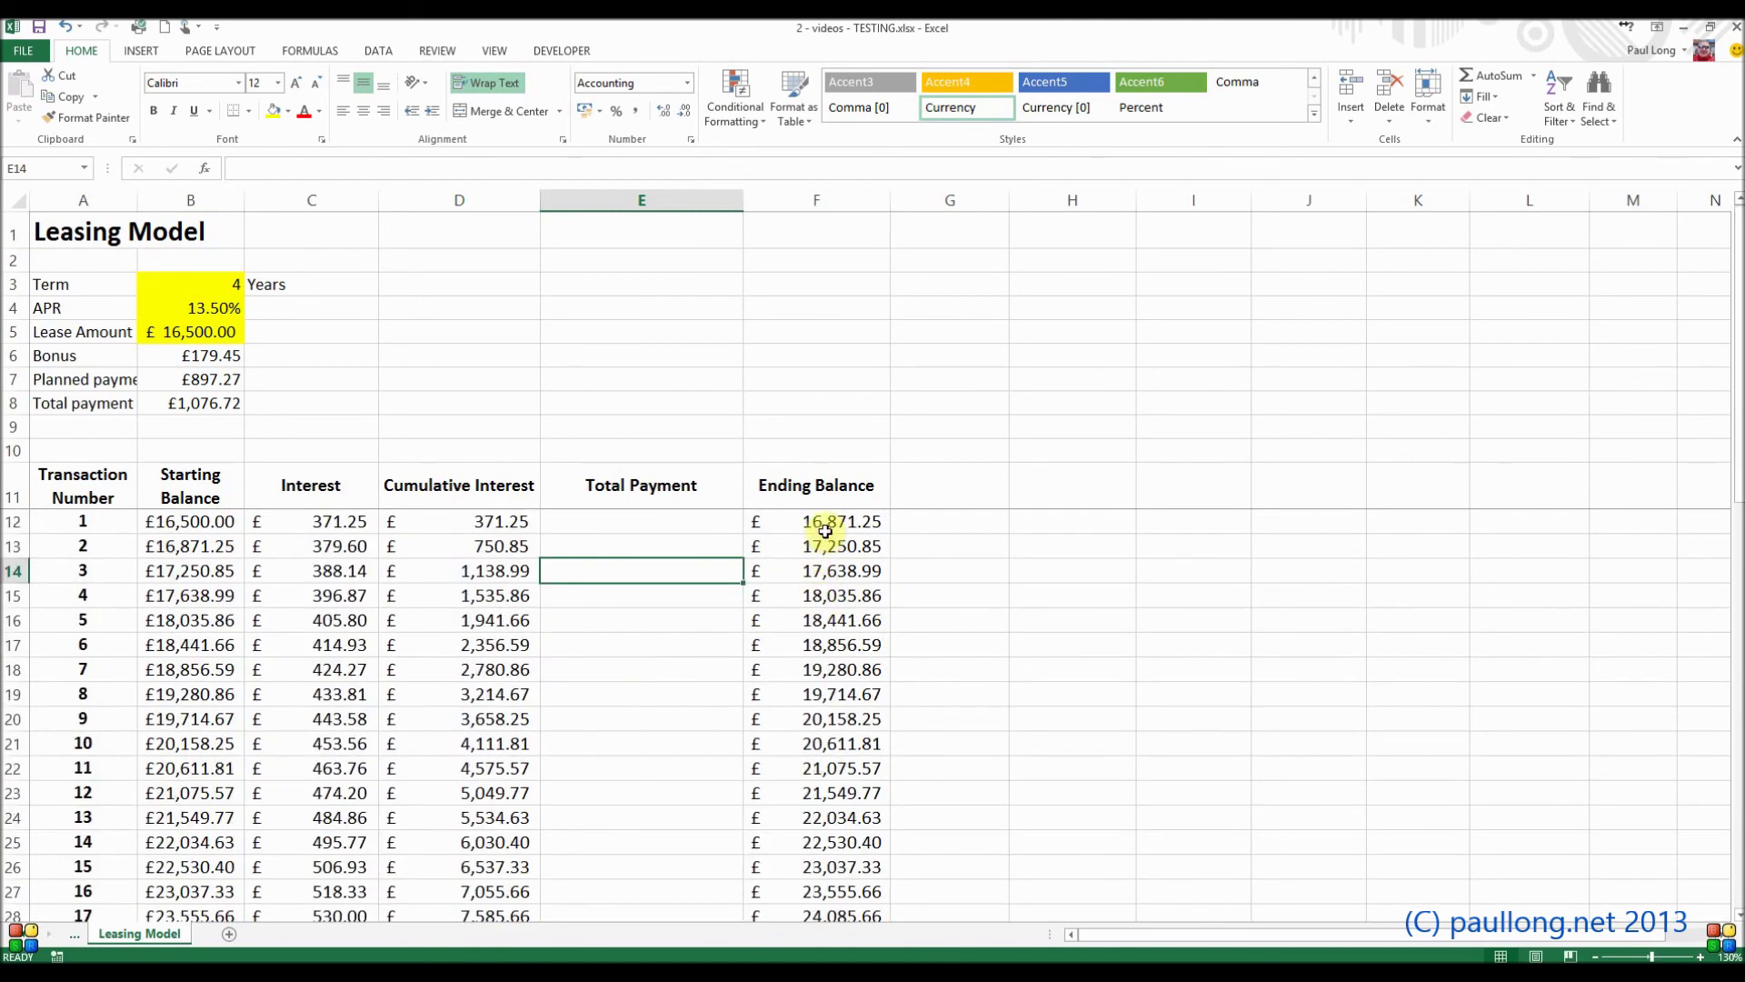